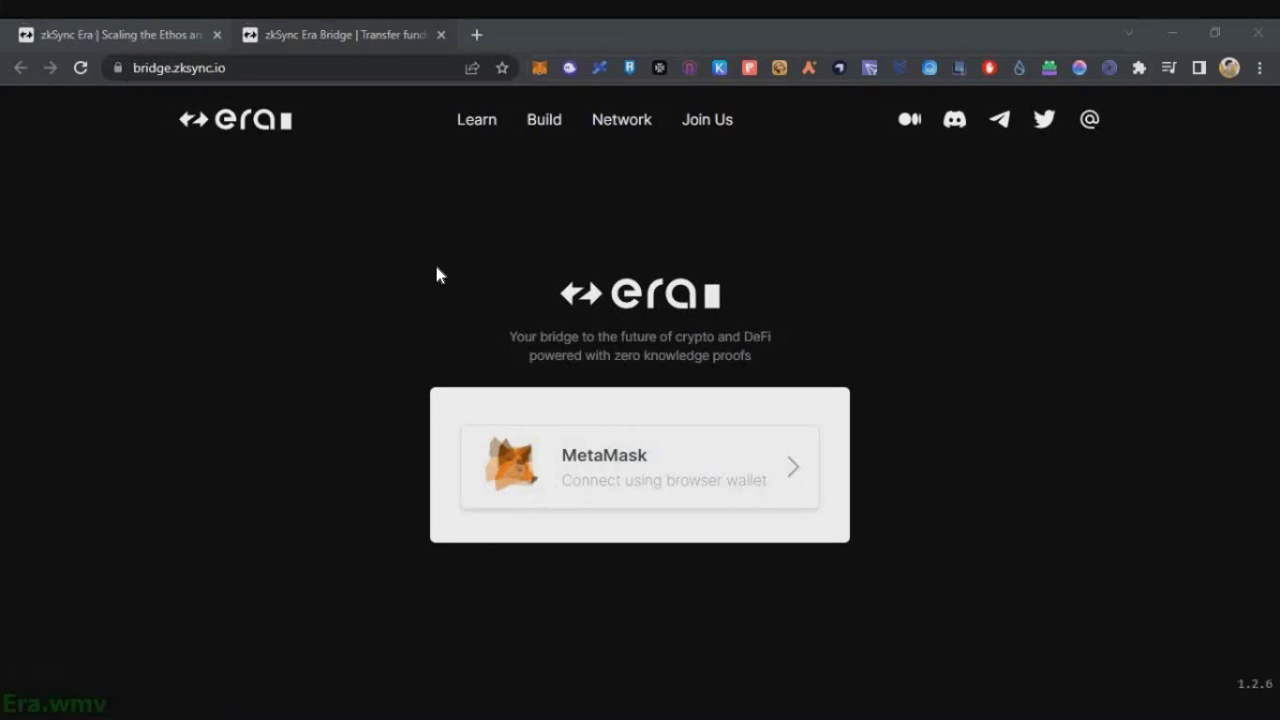
Connect the MetaMask wallet and deposit 1 ETH from Ethereum Mainnet to zkSync Era Mainnet, confirming the transaction in the wallet.
click(613, 496)
click(1195, 546)
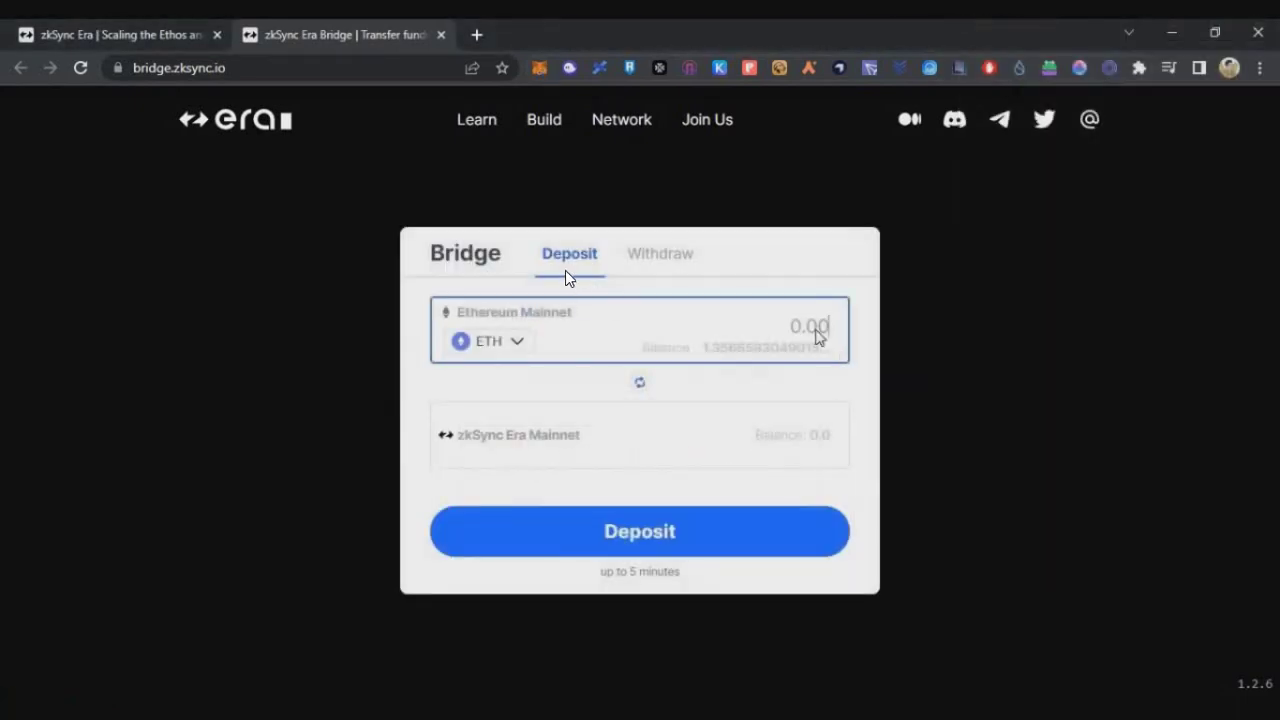
text(1)
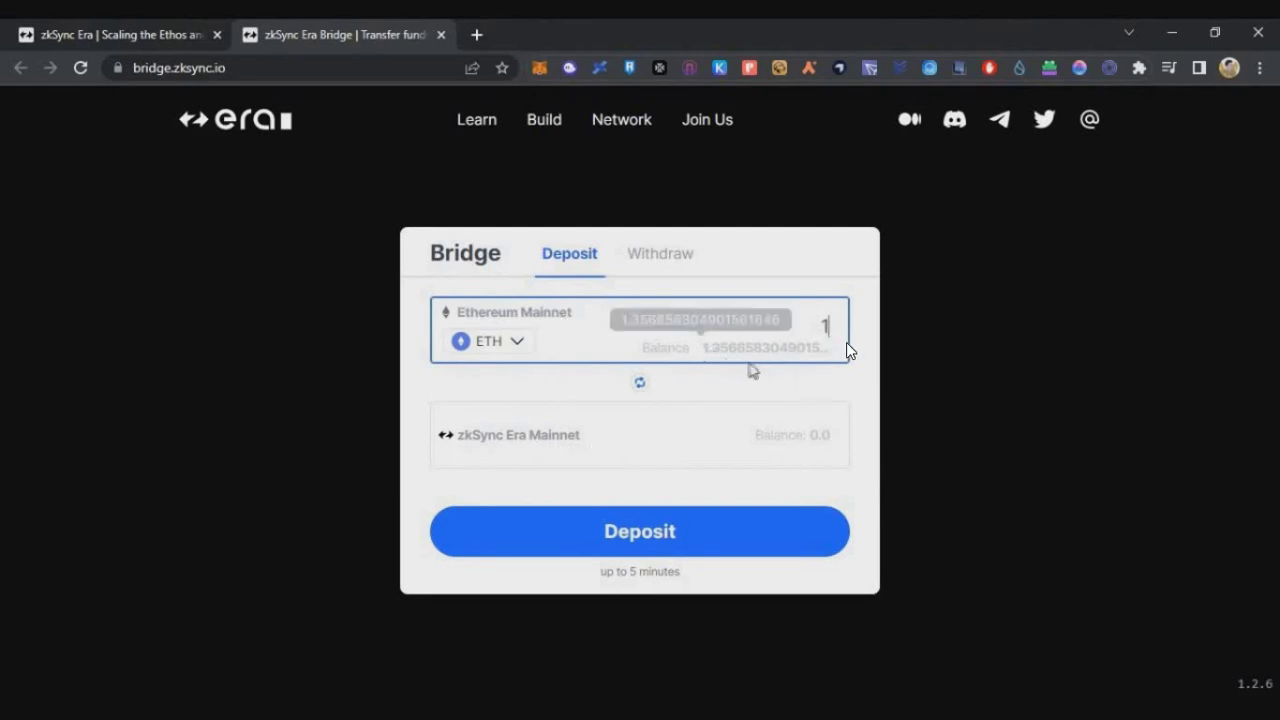
click(654, 526)
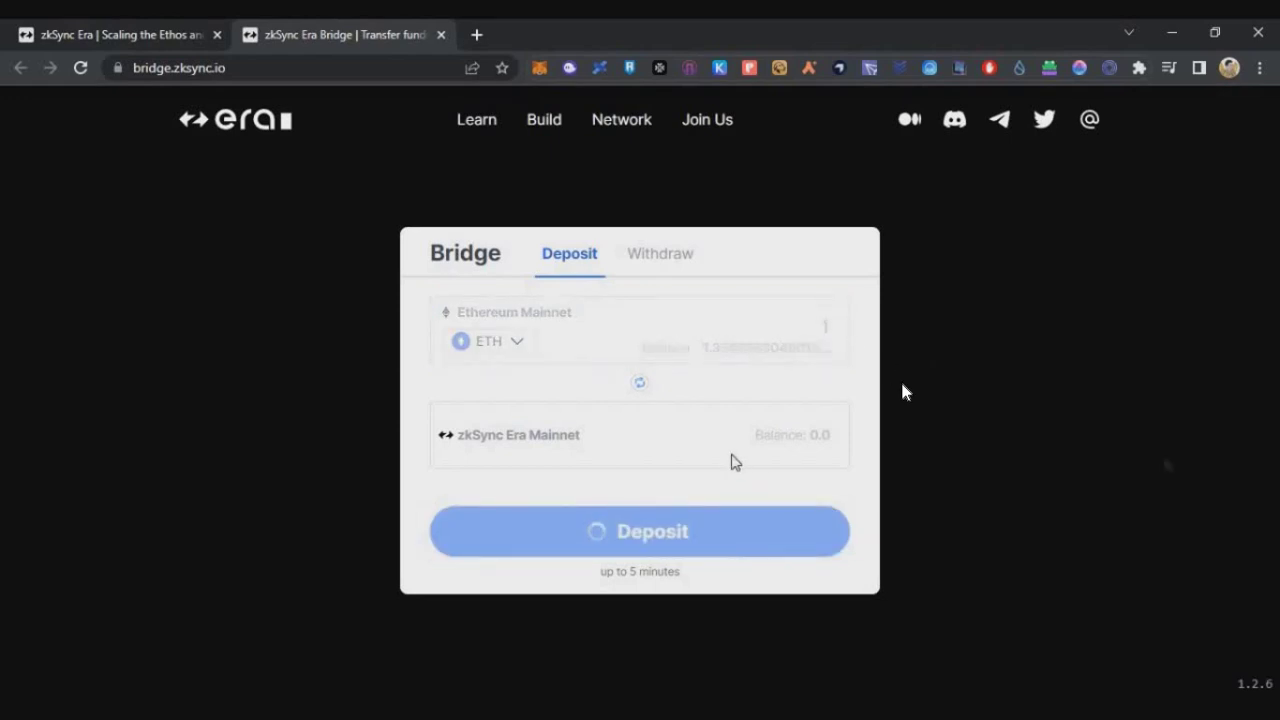
drag(1243, 457, 1209, 456)
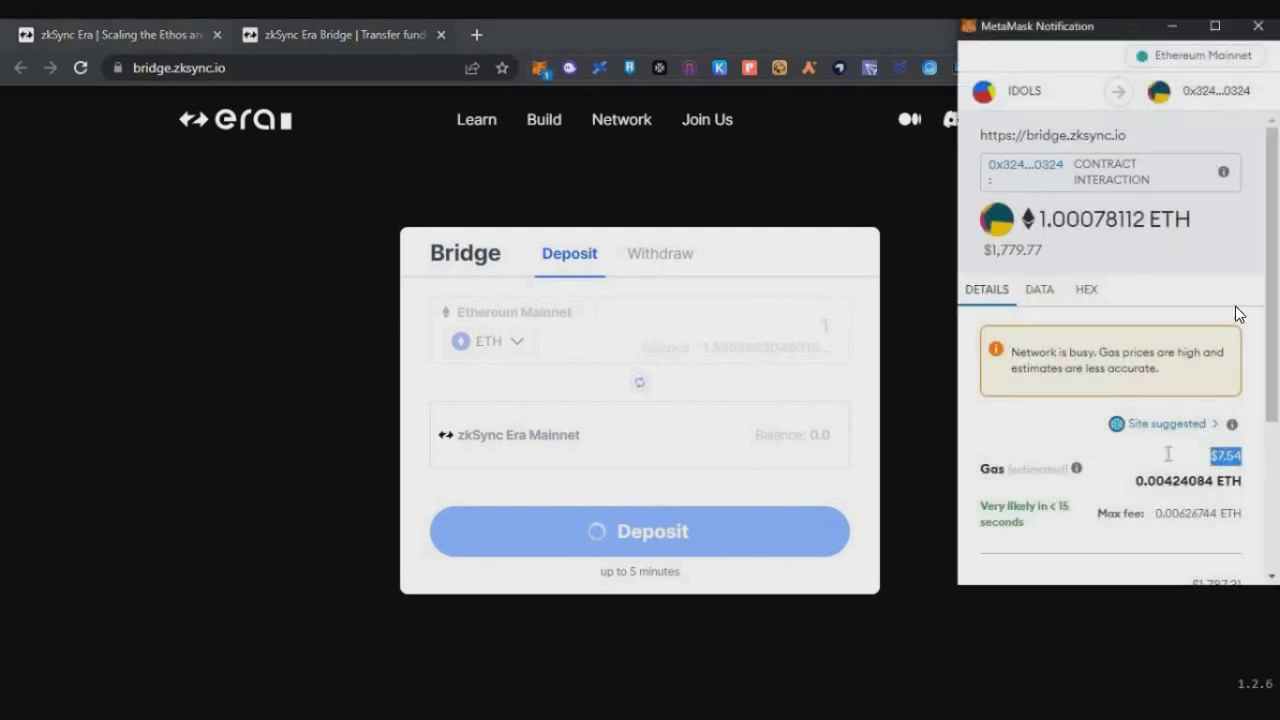
scroll(1120, 438, down, 3)
click(1183, 547)
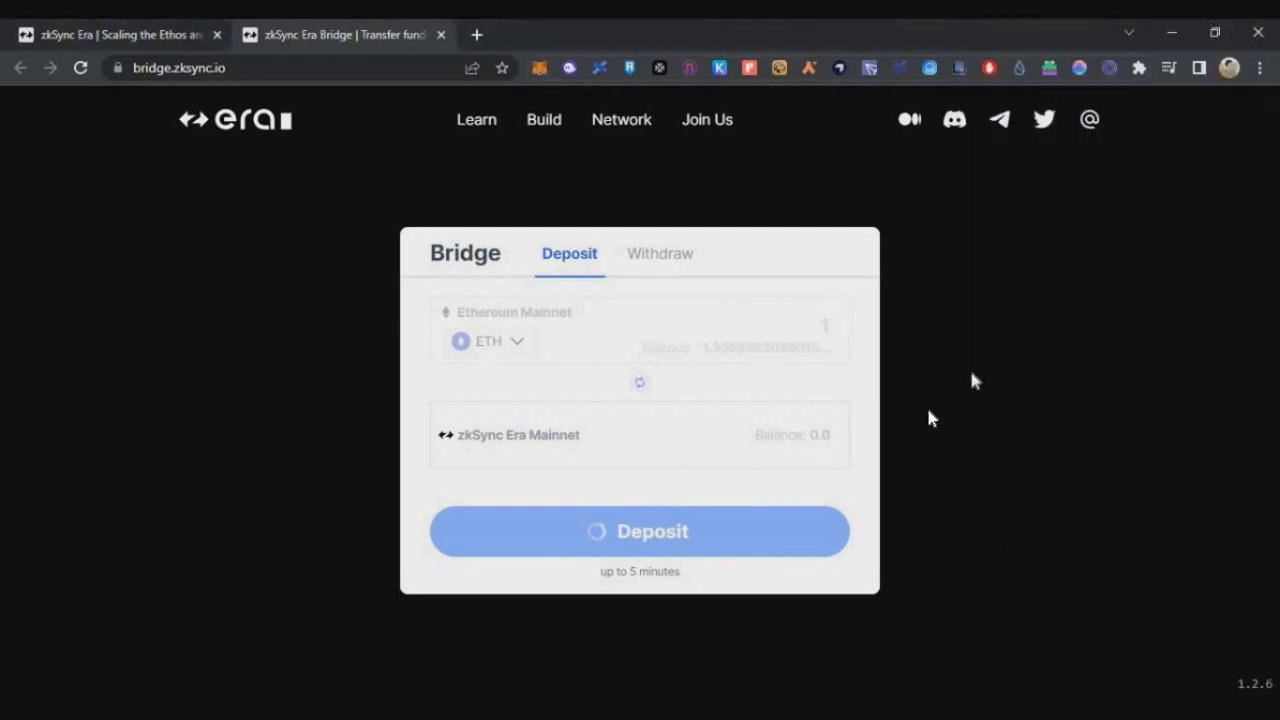
Open the submitted deposit transaction in Etherscan, examine its transaction fee and close the explorer page.
drag(562, 388, 732, 402)
drag(600, 421, 732, 422)
click(640, 429)
click(639, 434)
drag(526, 234, 536, 234)
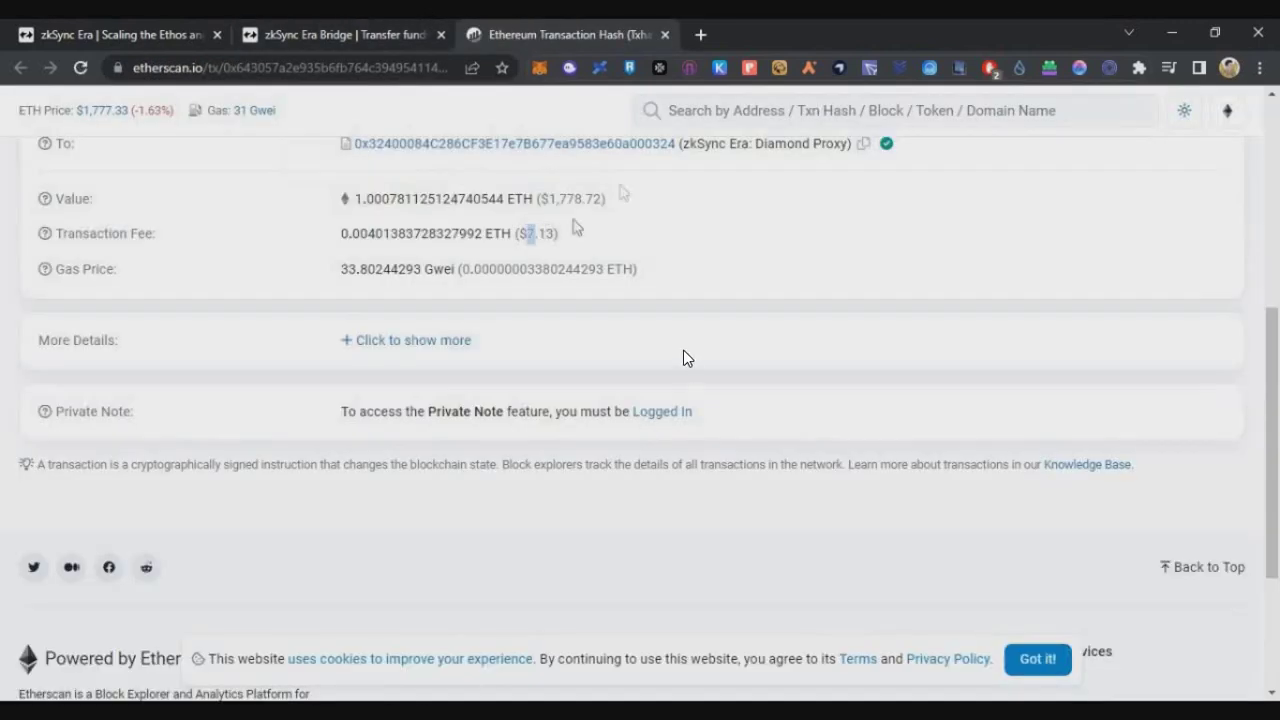
double_click(544, 236)
click(665, 36)
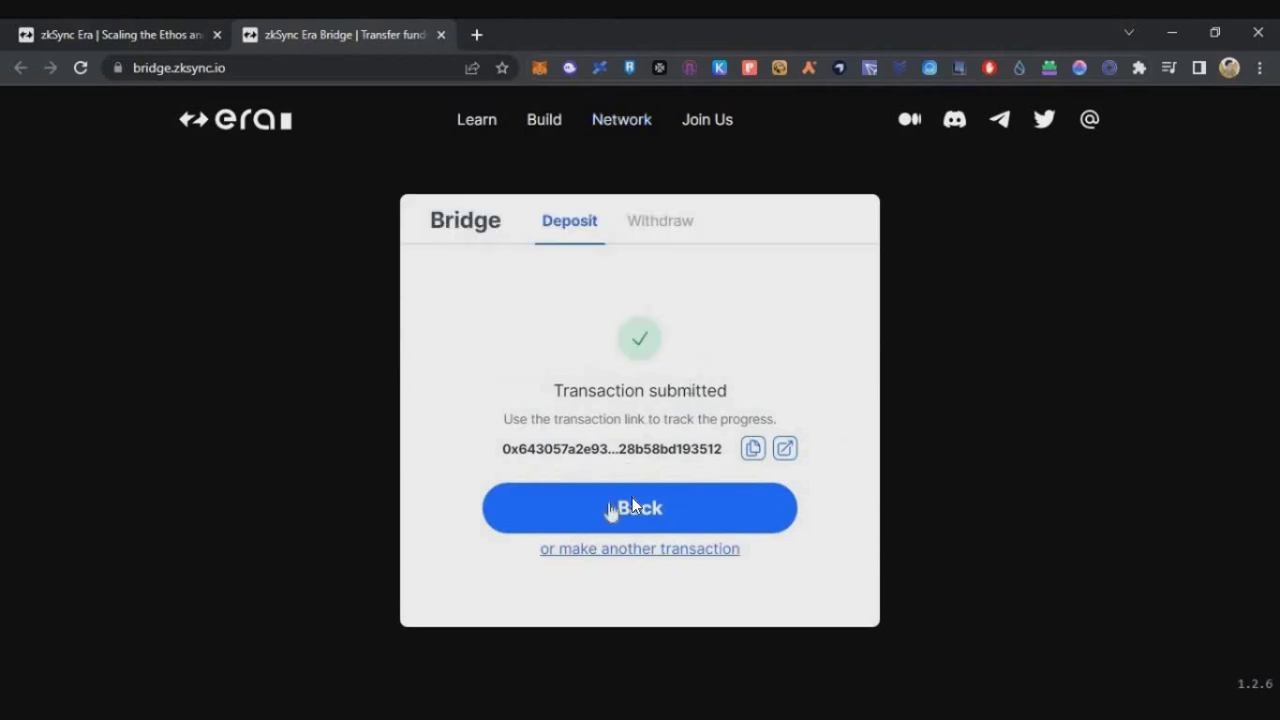
Return to the bridge form and check the ETH balance on zkSync Era Mainnet in the Withdraw view.
click(646, 490)
click(672, 255)
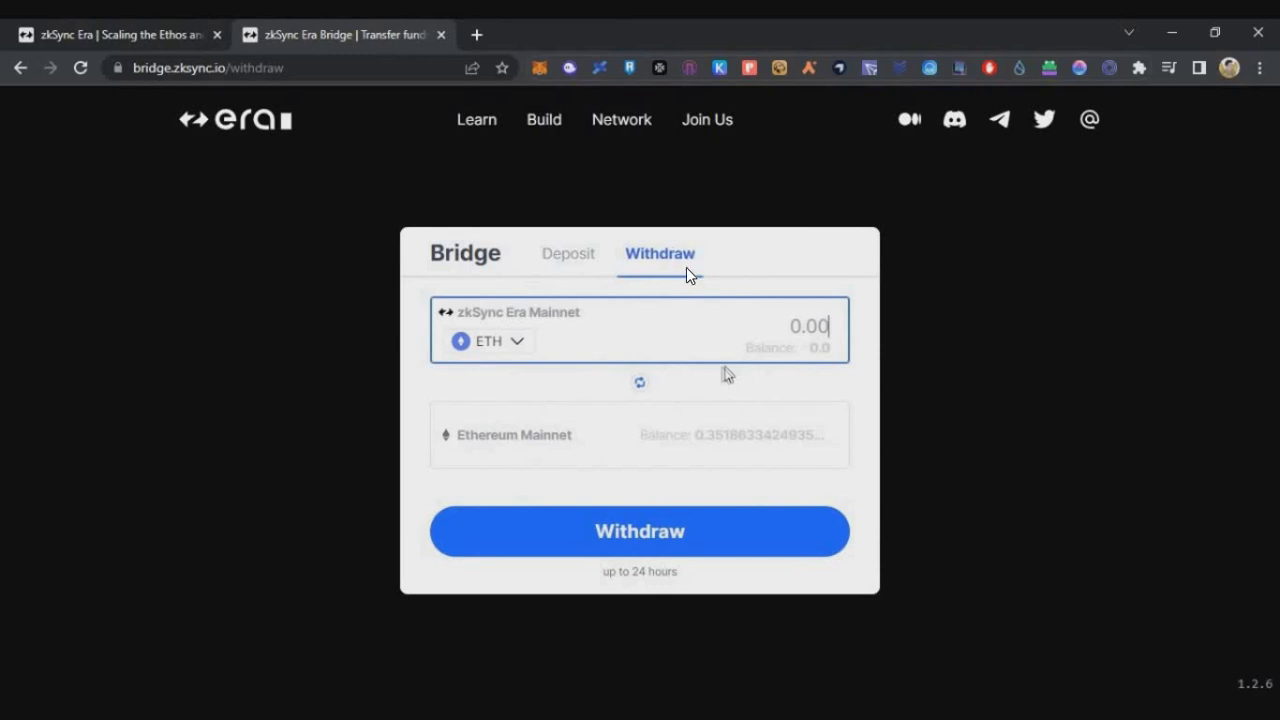
drag(748, 350, 779, 350)
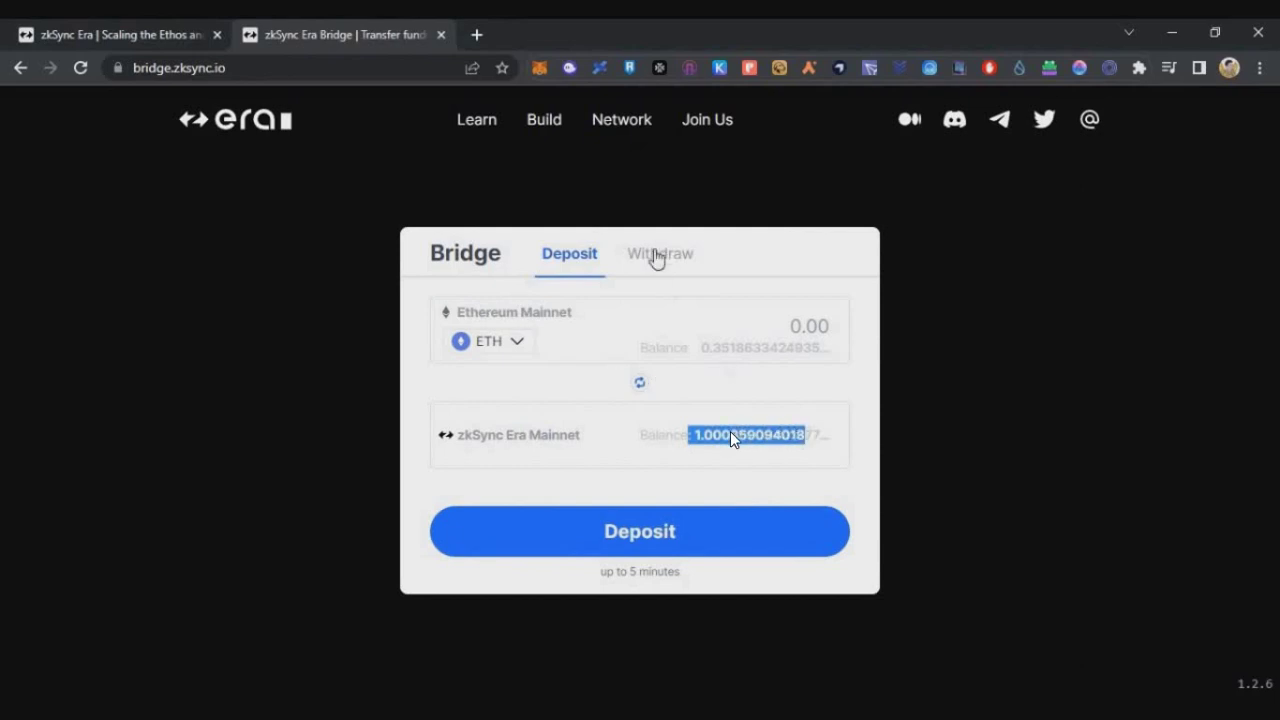
click(657, 254)
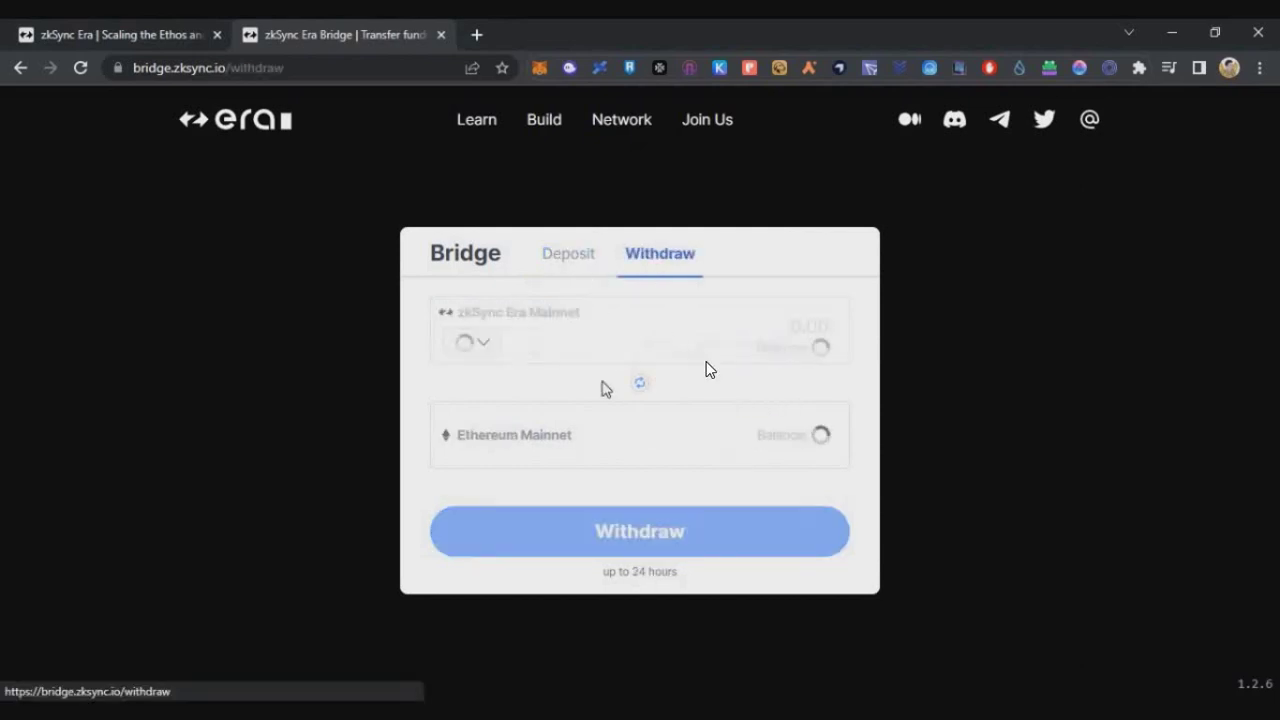
drag(486, 314, 634, 323)
drag(704, 348, 738, 348)
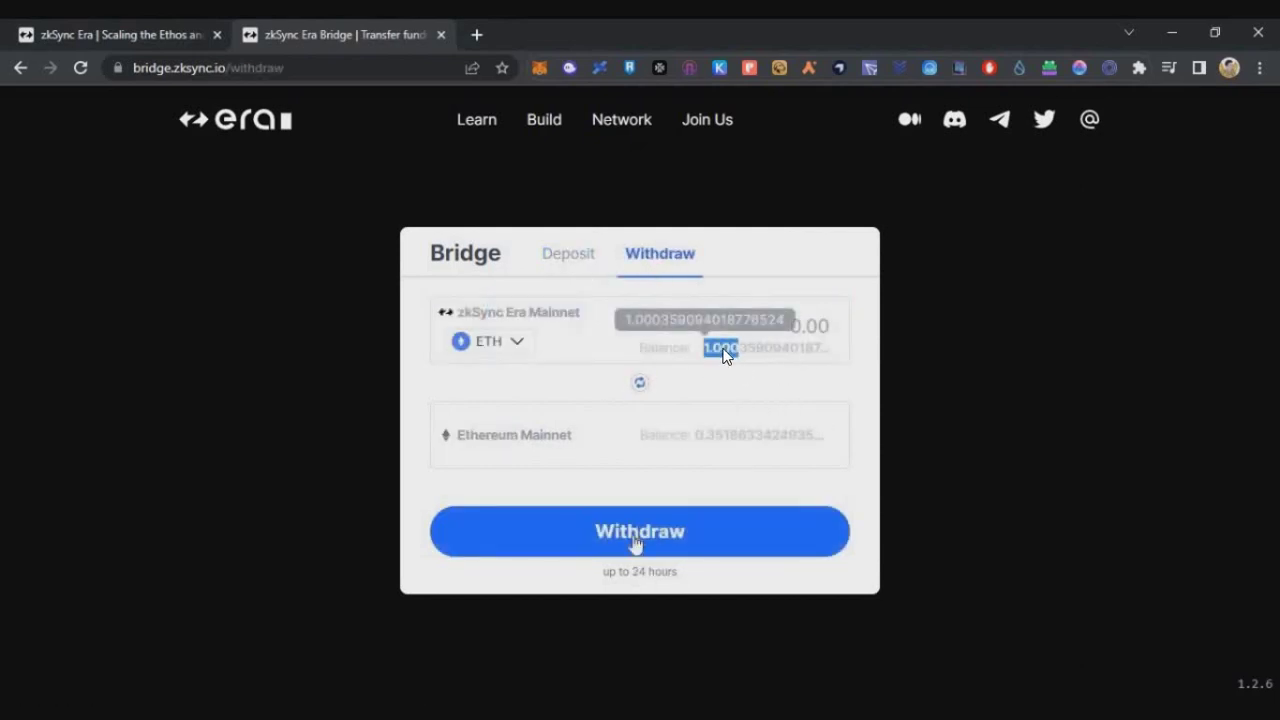
Request a withdrawal of 1 ETH from zkSync Era Mainnet to Ethereum Mainnet.
click(636, 535)
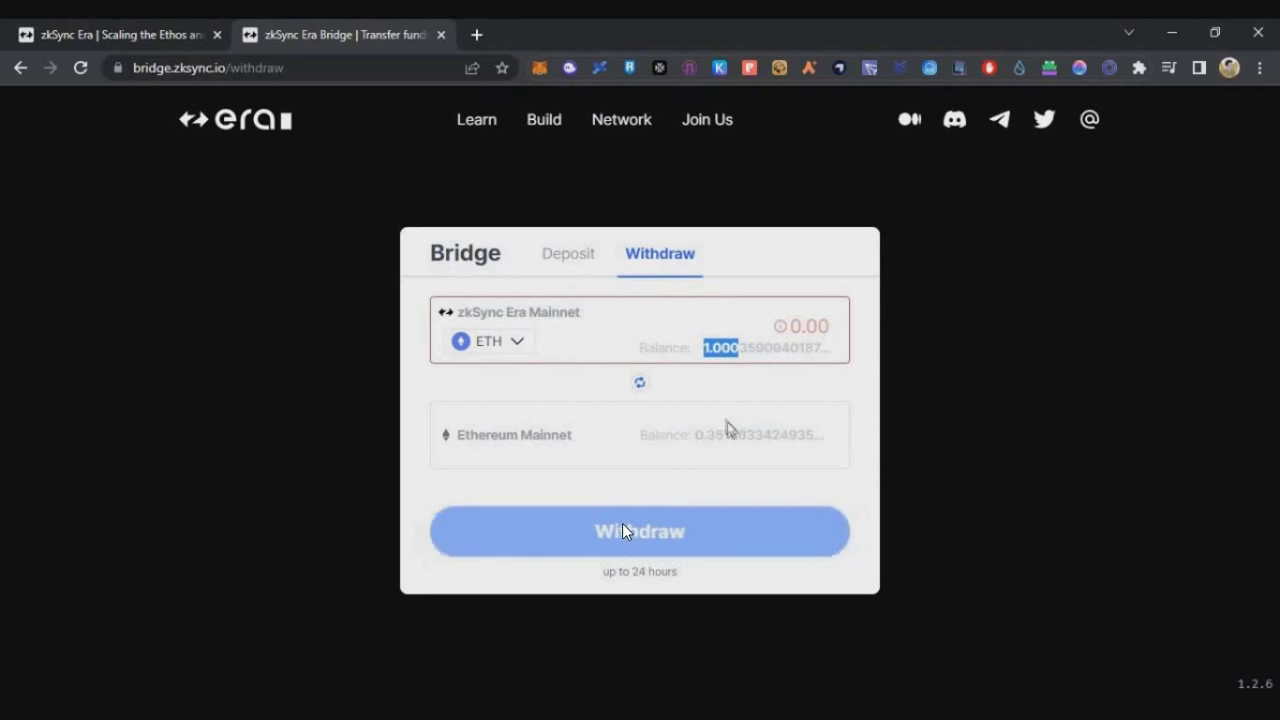
click(762, 320)
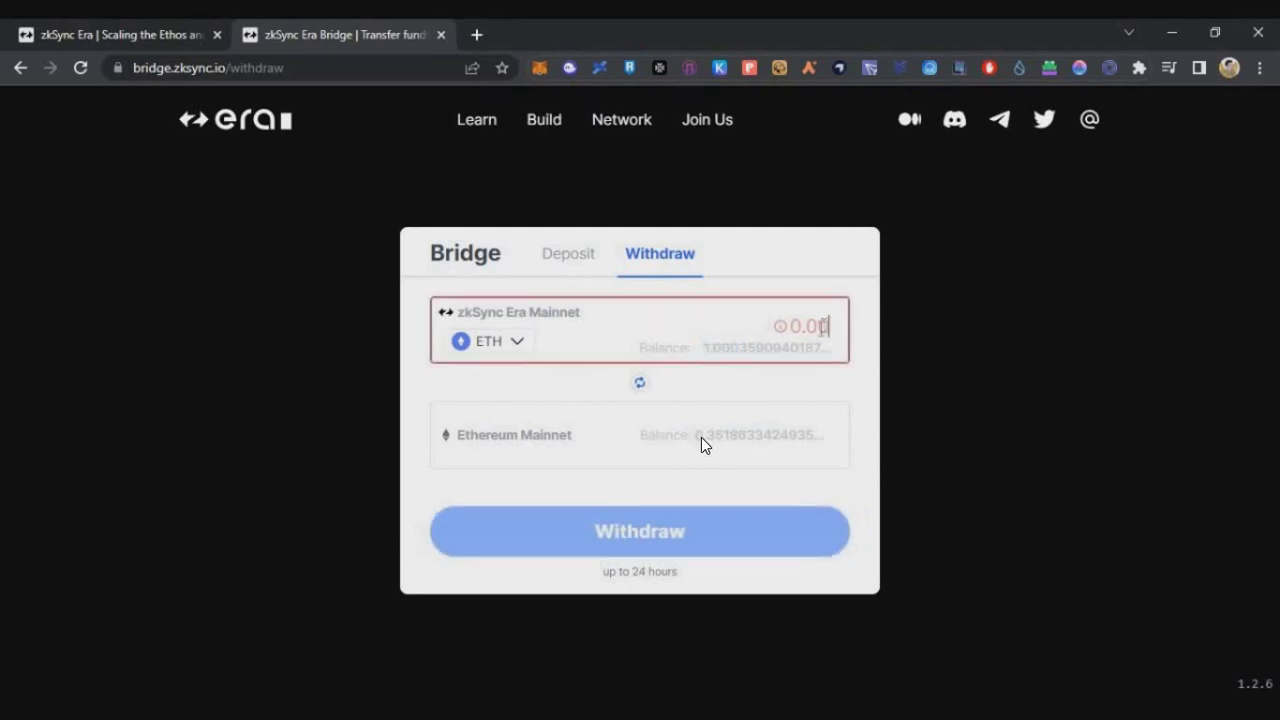
text(1)
click(705, 548)
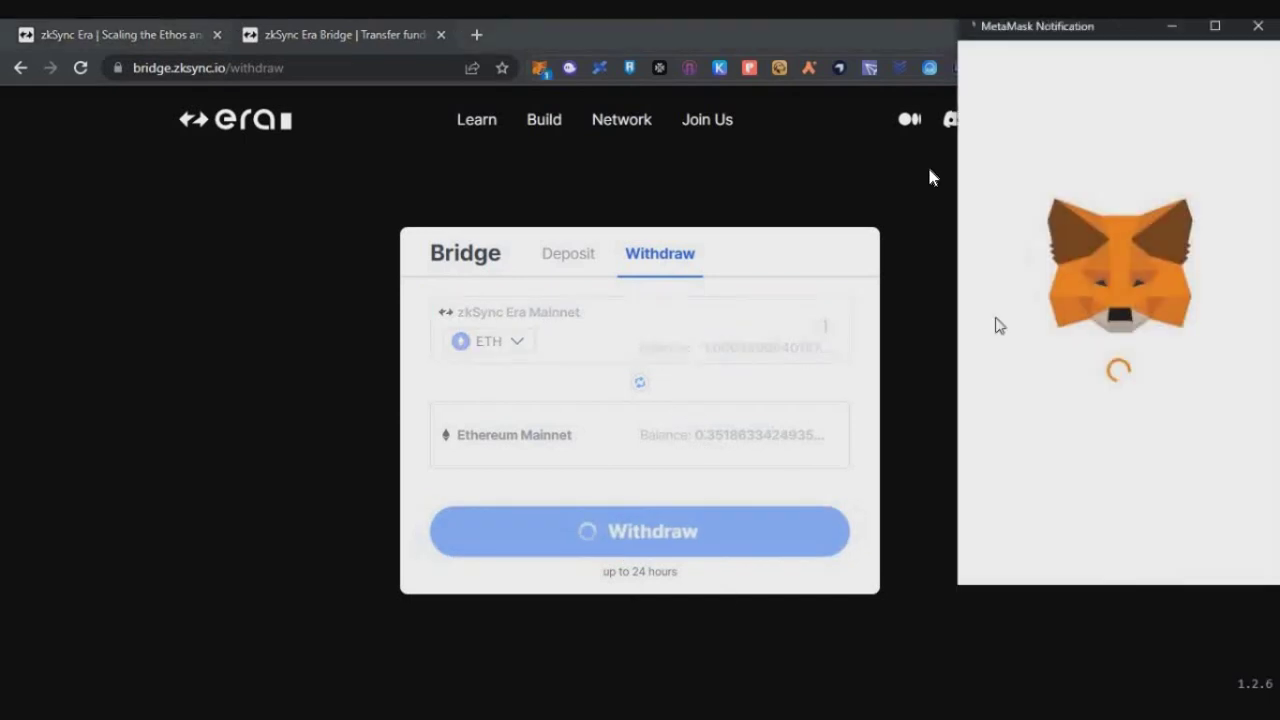
Approve adding the zkSync Era Mainnet network to MetaMask and switch the wallet to it.
drag(990, 166, 1218, 198)
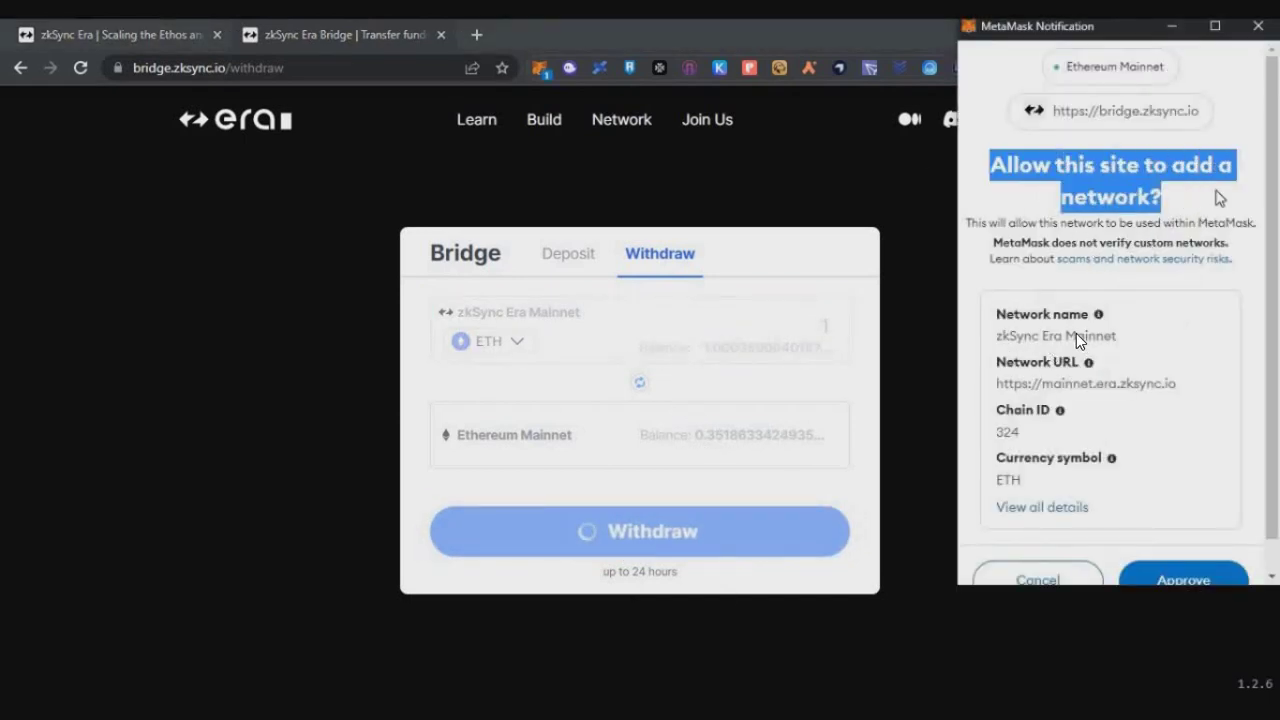
scroll(1190, 563, down, 1)
click(1168, 548)
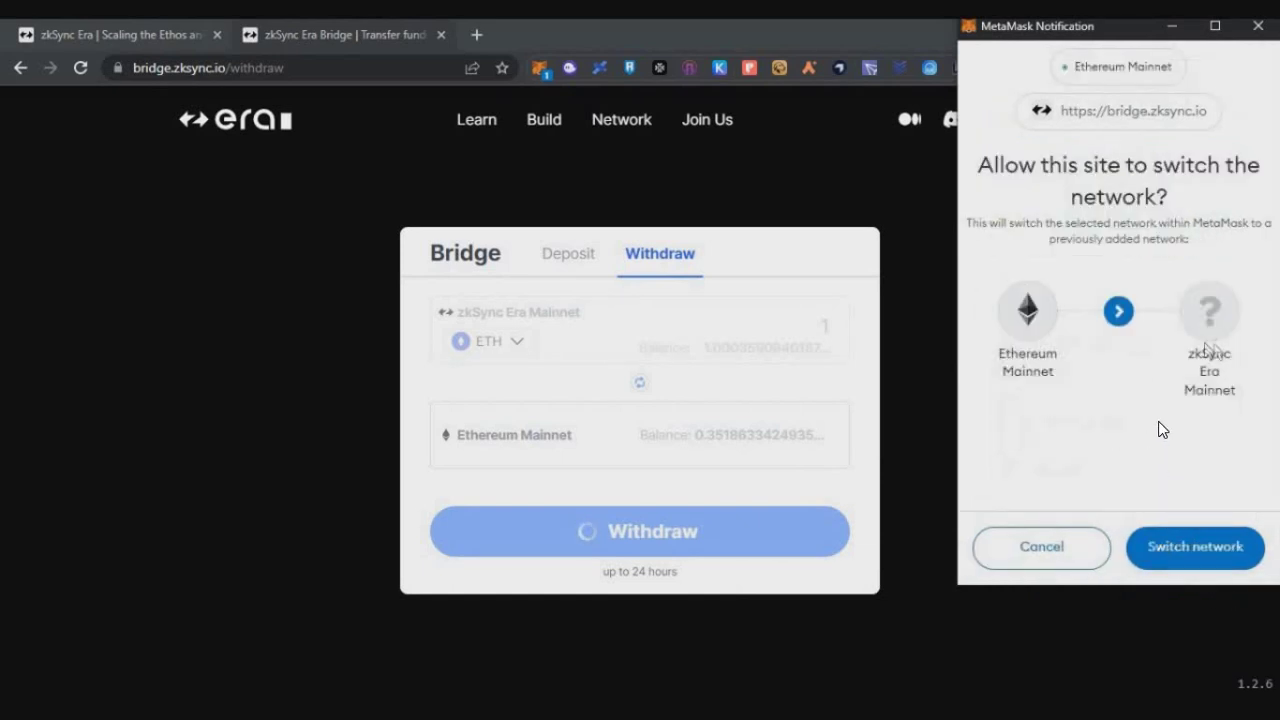
drag(1203, 346, 1154, 406)
click(1232, 538)
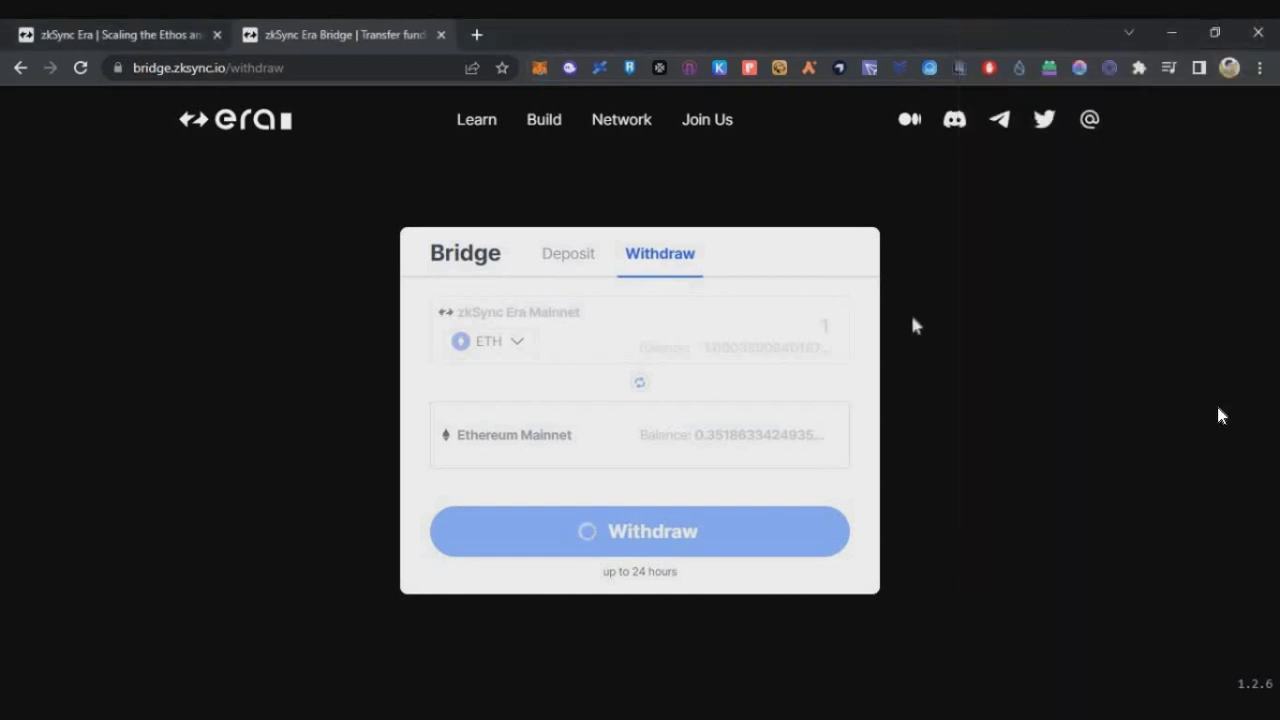
Review the 1 ETH withdrawal request in MetaMask and reject it.
scroll(1160, 284, down, 1)
scroll(1100, 400, down, 1)
click(1066, 540)
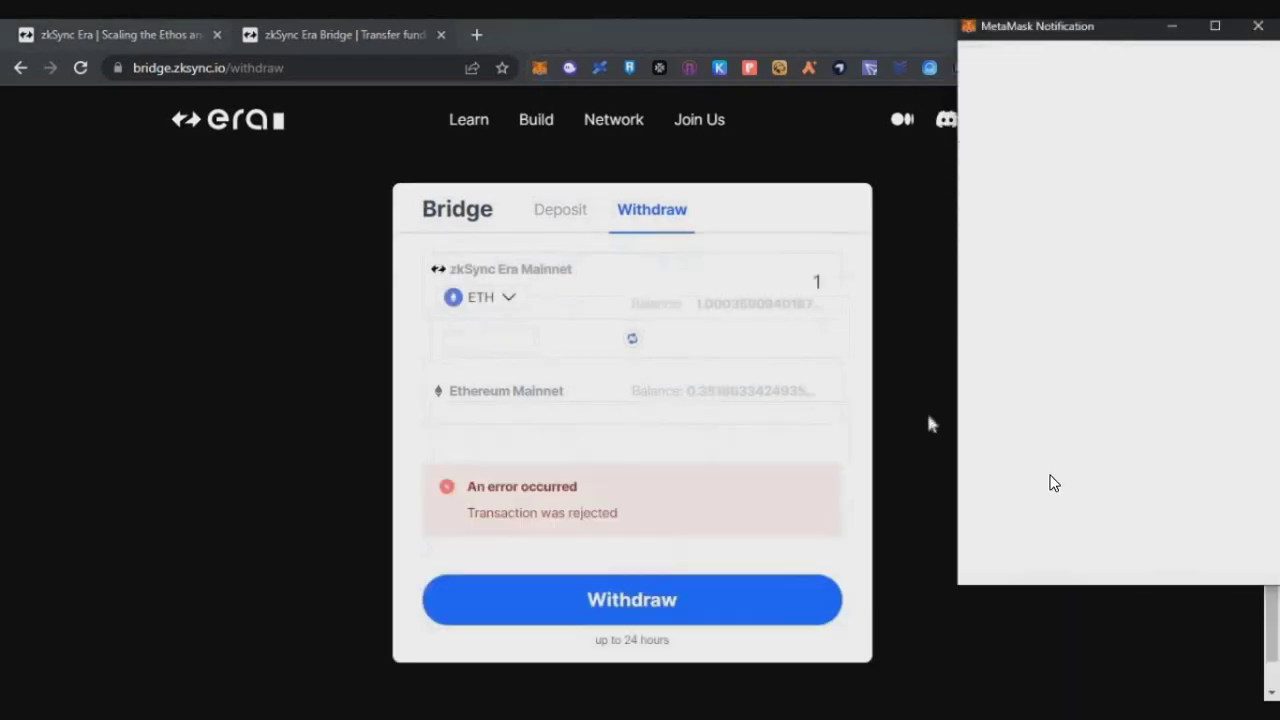
Check the wallet's ETH balance on zkSync Era Mainnet in MetaMask.
click(539, 67)
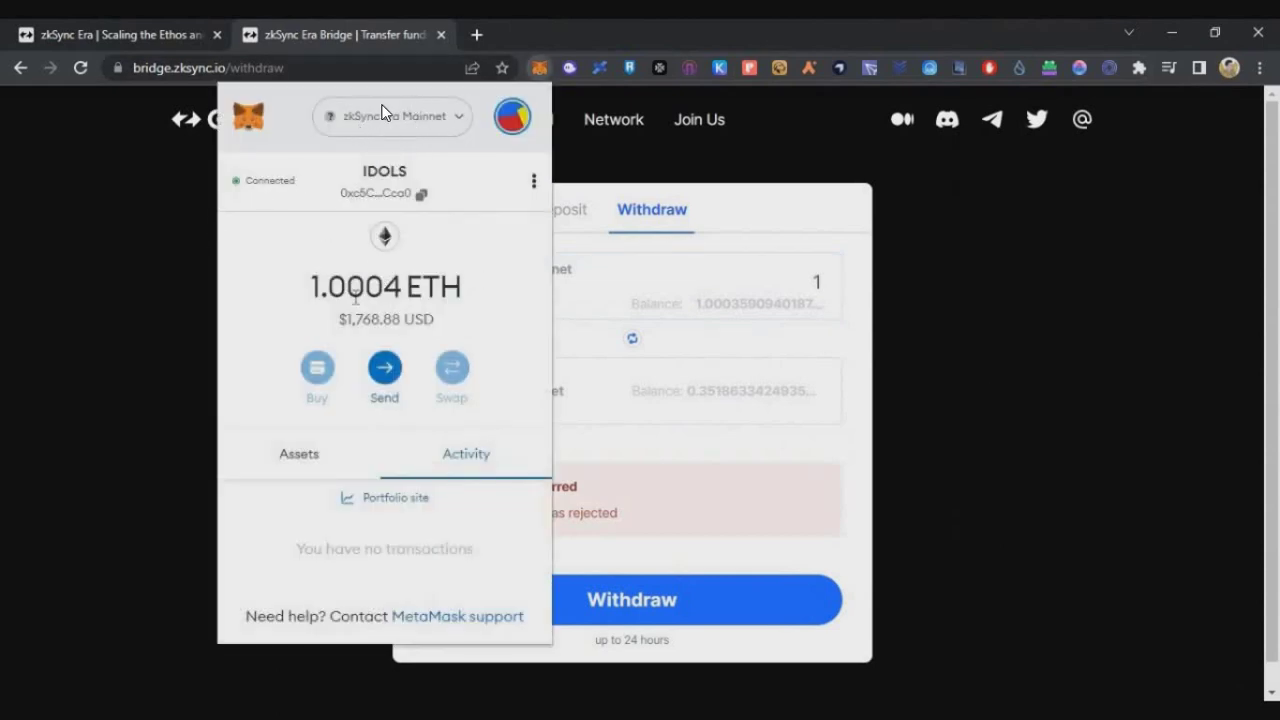
drag(320, 292, 466, 313)
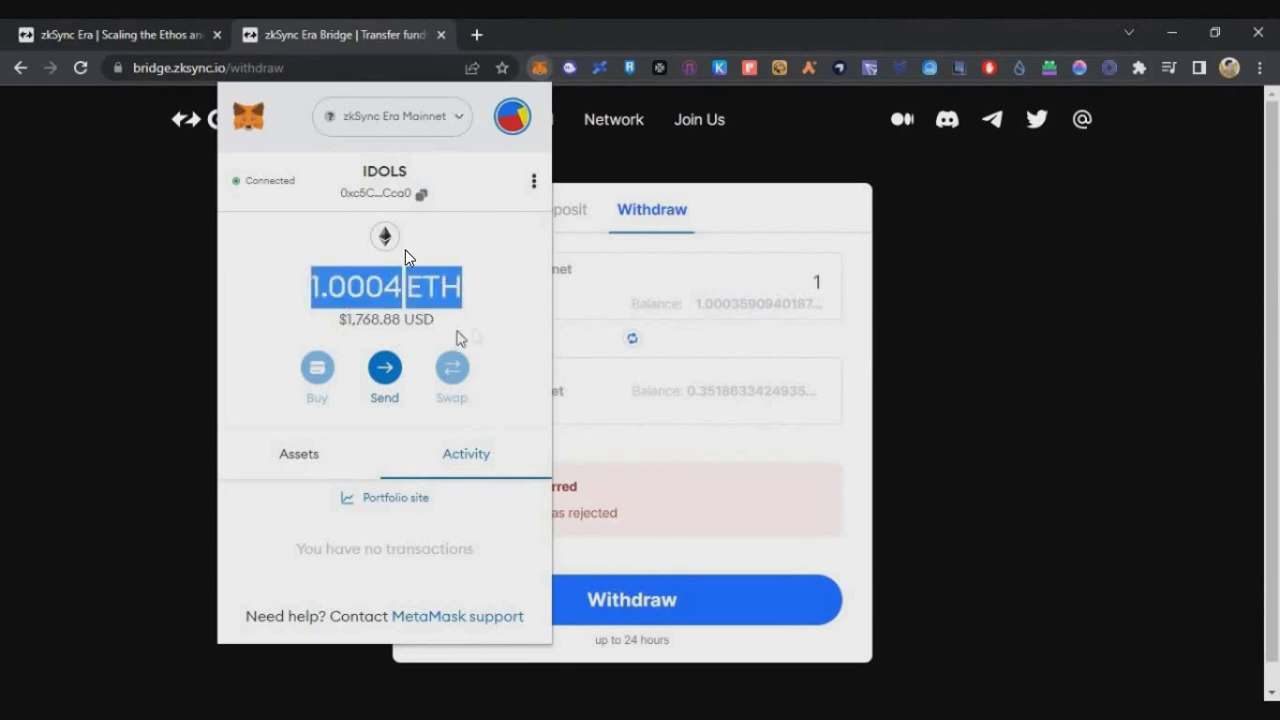
click(462, 296)
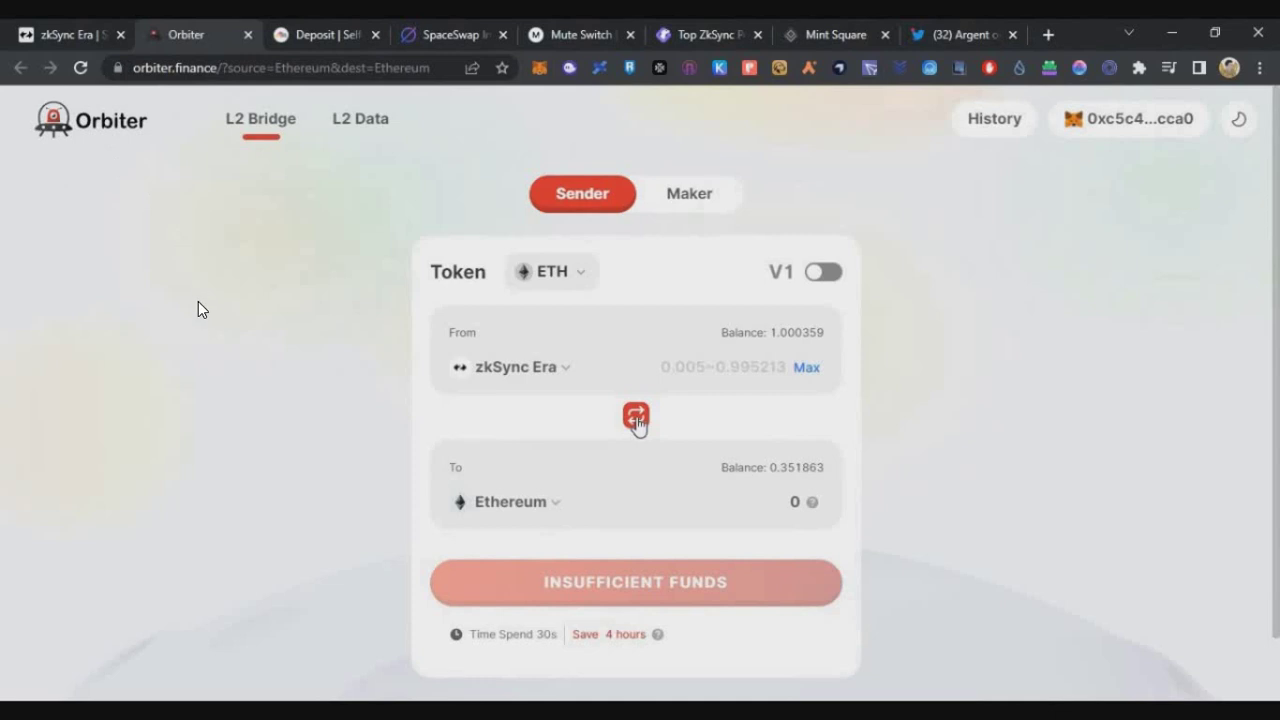
Set the Orbiter bridge to send 0.1 ETH from Ethereum to zkSync Era, check the fee comparison and proceed to the confirmation.
click(636, 418)
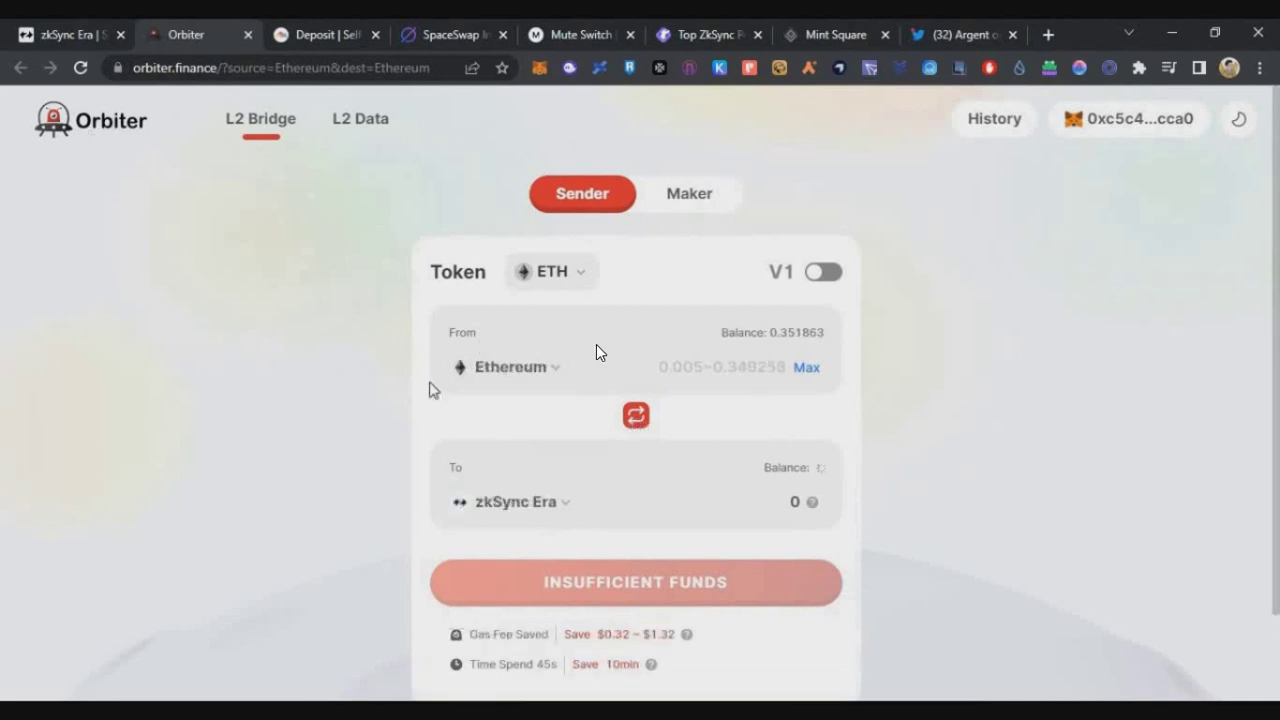
click(655, 372)
text(1)
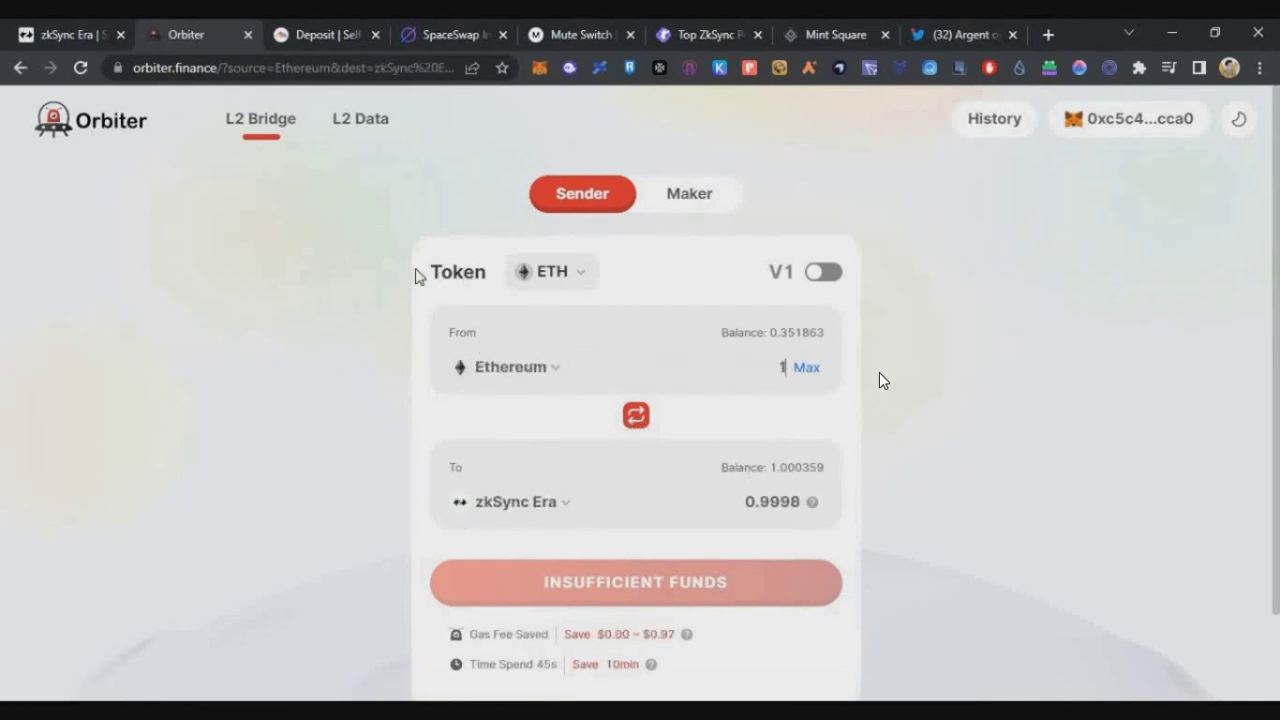
key(BackSpace)
text(0.1)
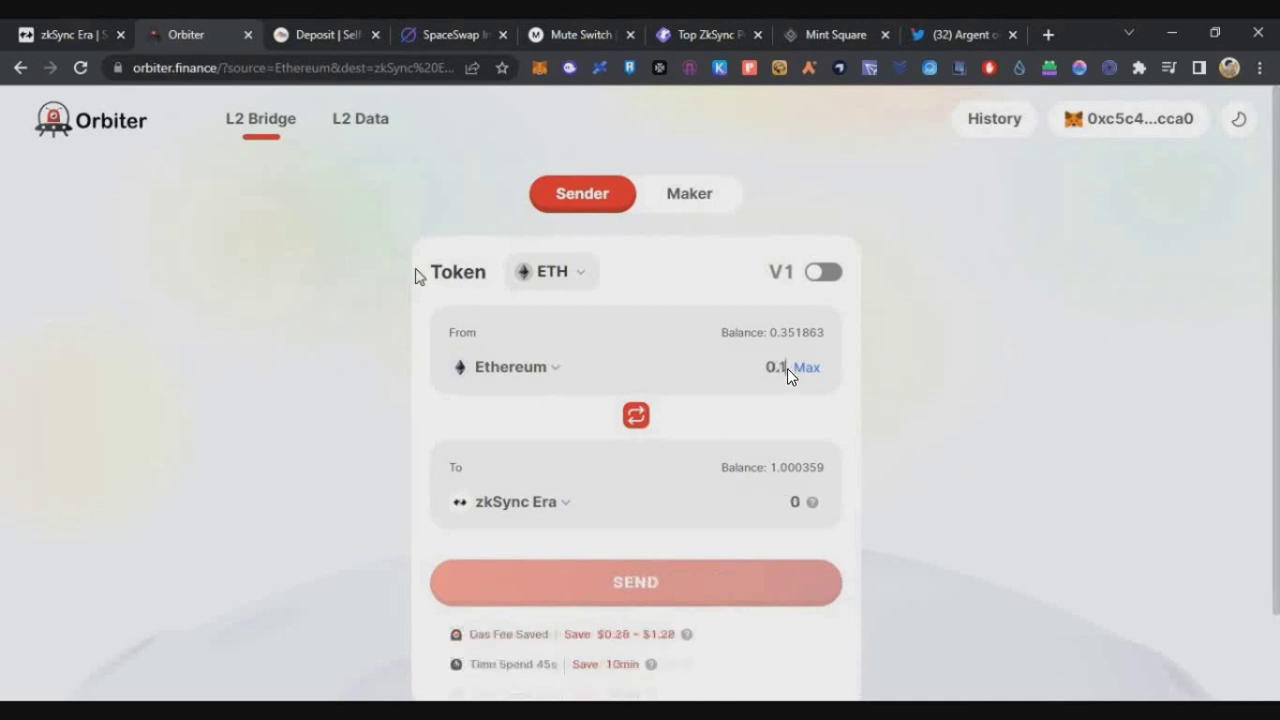
scroll(720, 510, down, 1)
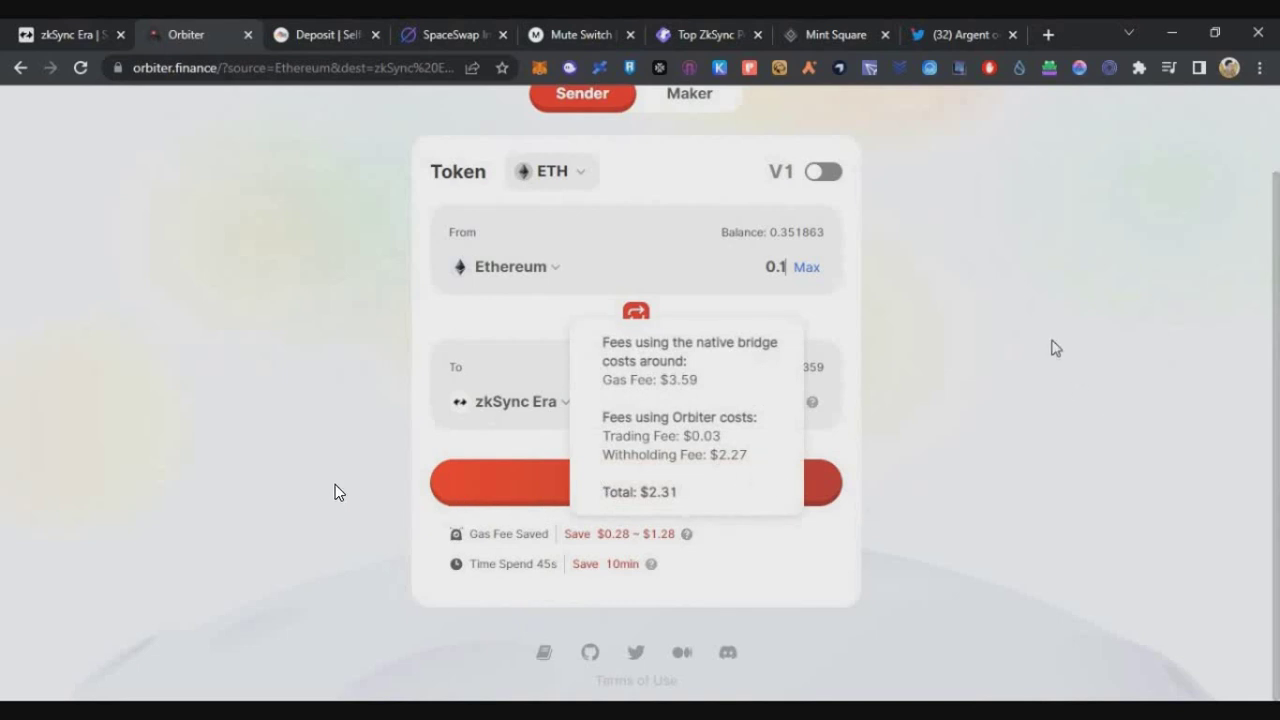
scroll(505, 320, up, 1)
click(608, 488)
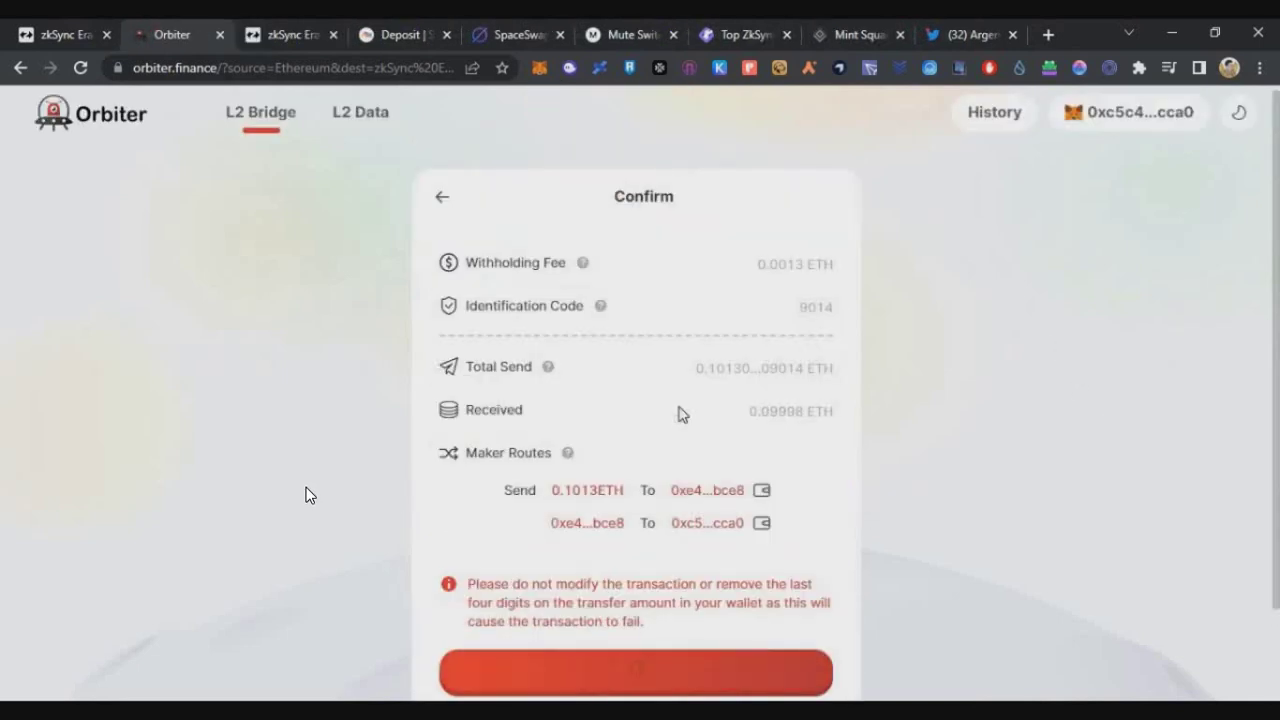
Check the amount and estimated gas fee of the Orbiter transfer in MetaMask, and reject the request.
drag(1018, 204, 1070, 210)
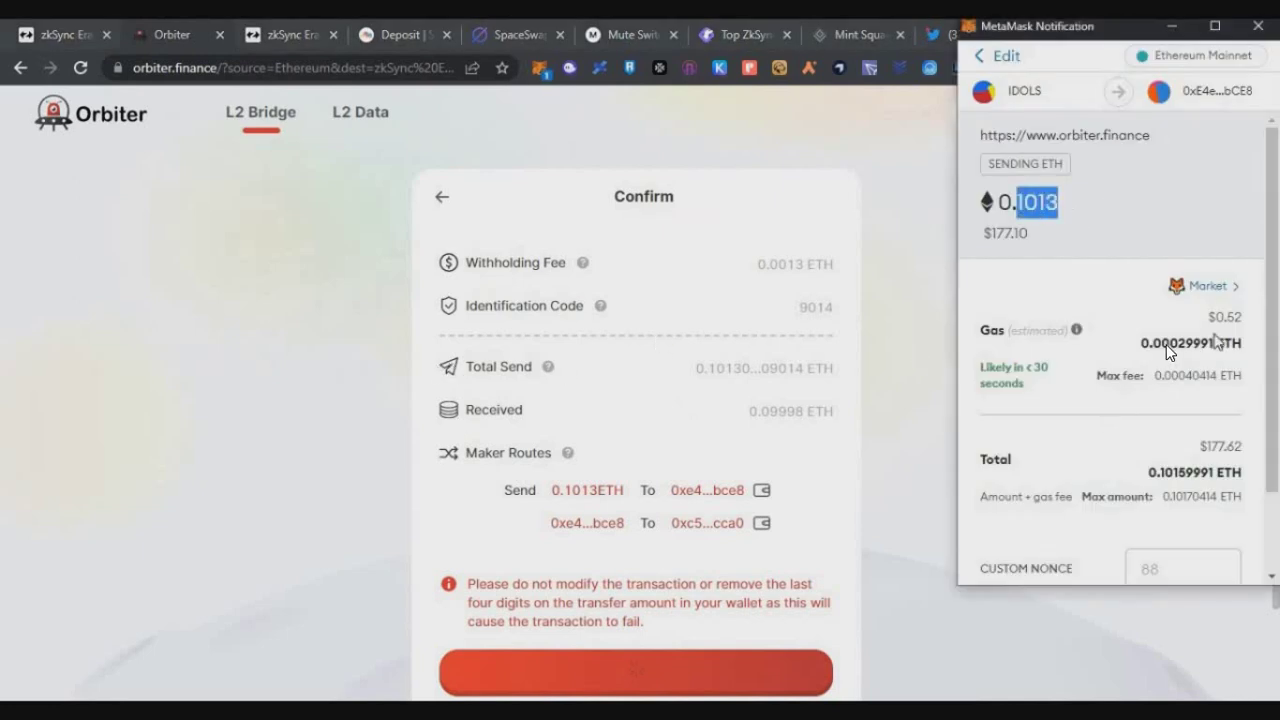
drag(1250, 323, 1208, 318)
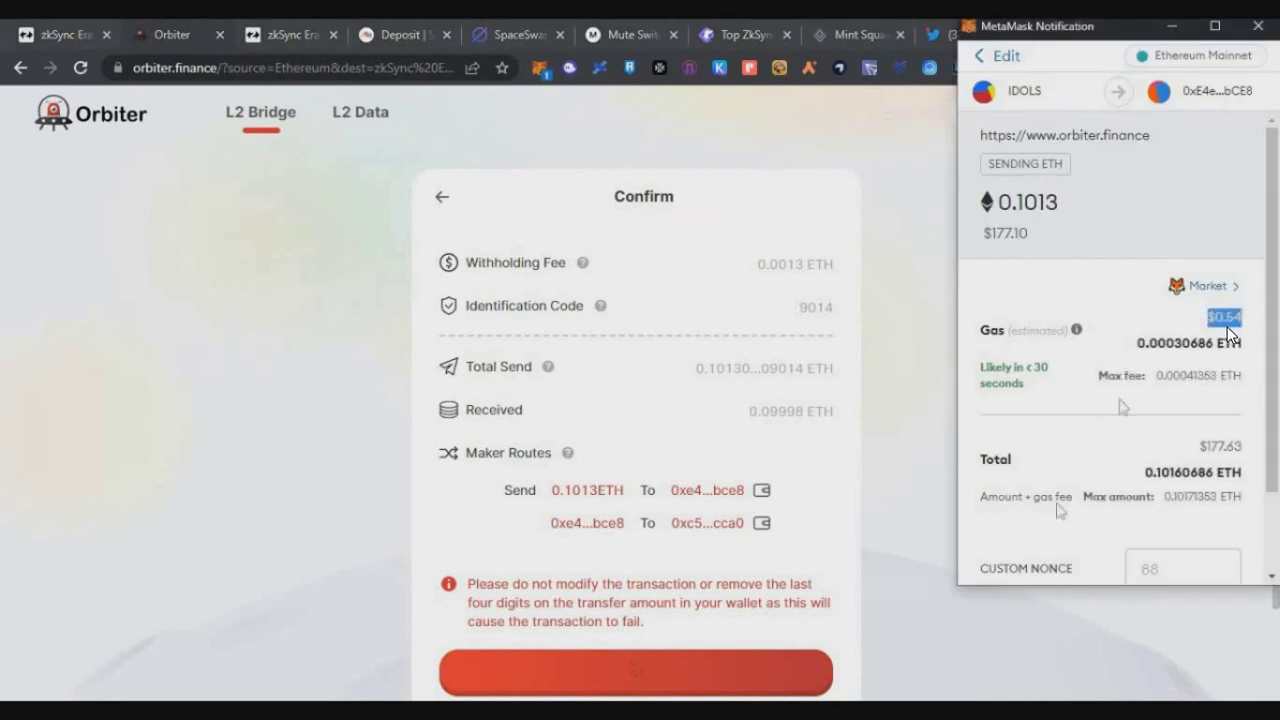
scroll(1056, 548, down, 3)
click(1045, 546)
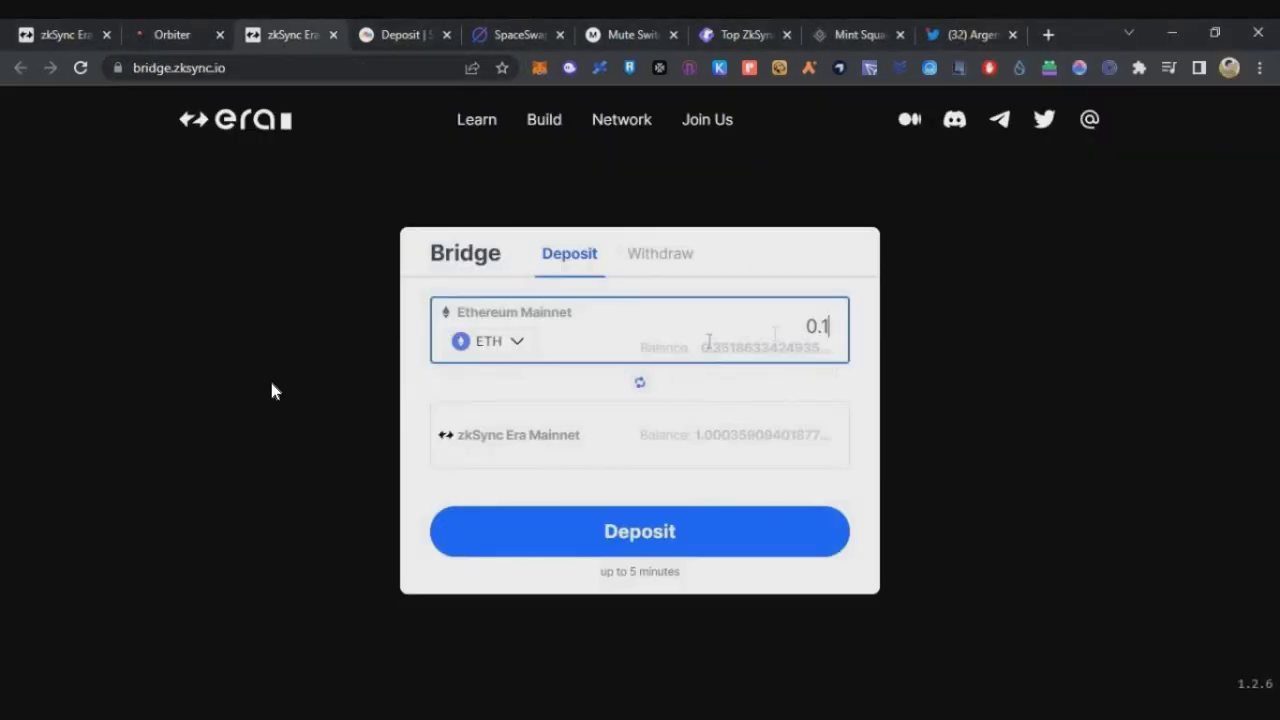
Request the 0.1 ETH deposit on the zkSync Era bridge, examine its gas fee in MetaMask for comparison, and reject it.
drag(823, 327, 802, 332)
click(688, 534)
drag(1052, 220, 1152, 220)
drag(1244, 365, 1208, 366)
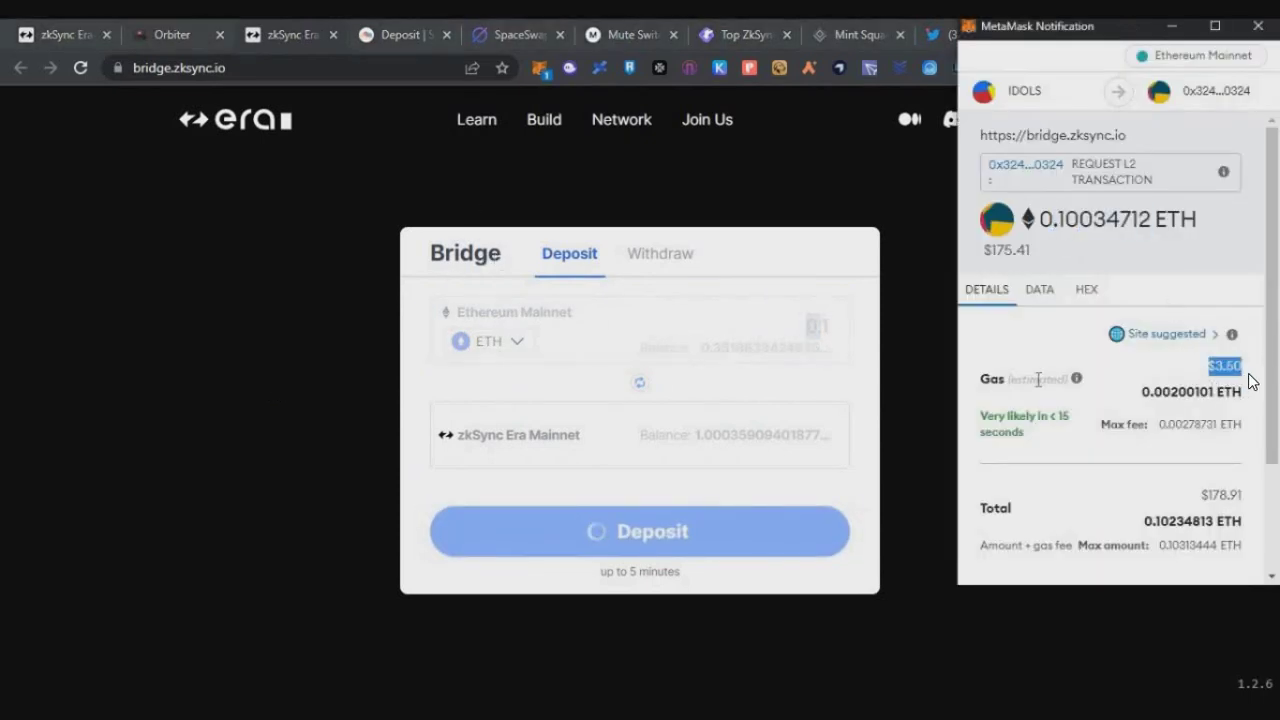
scroll(1038, 380, down, 3)
click(1006, 538)
Return to Orbiter, confirm and send the 0.1 ETH transfer from Ethereum to zkSync Era, and approve it in MetaMask.
click(155, 38)
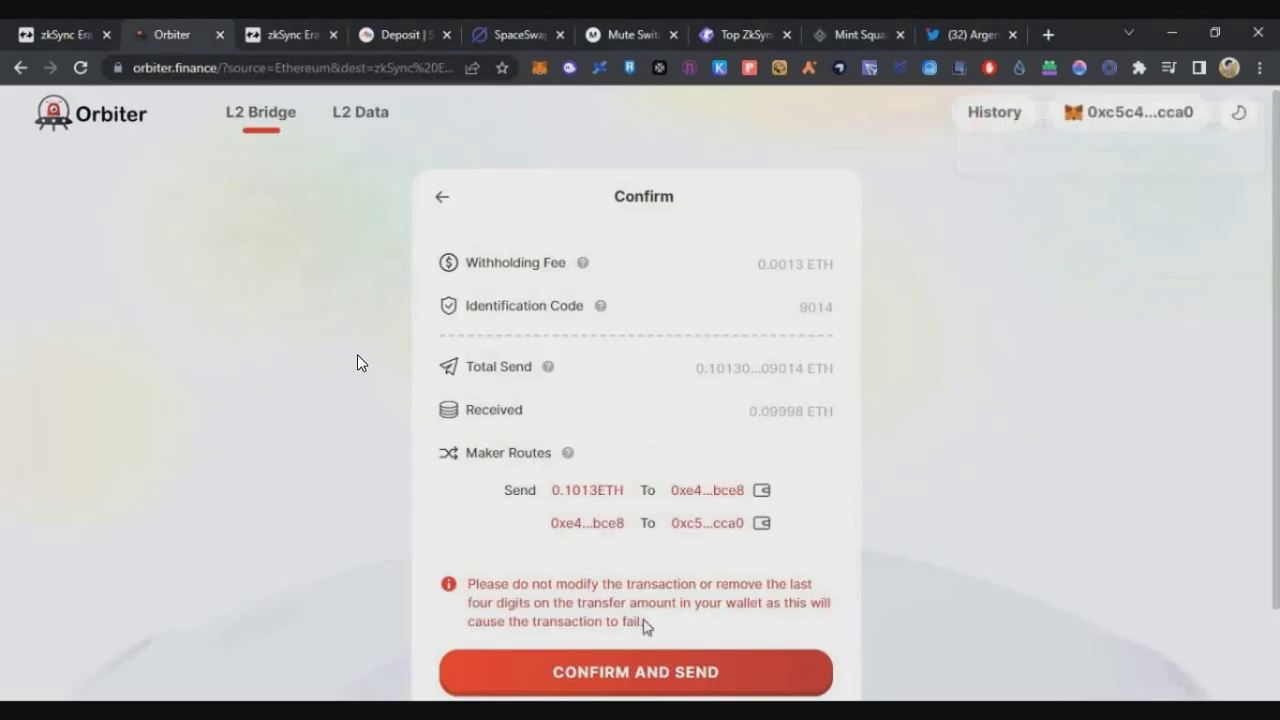
click(731, 674)
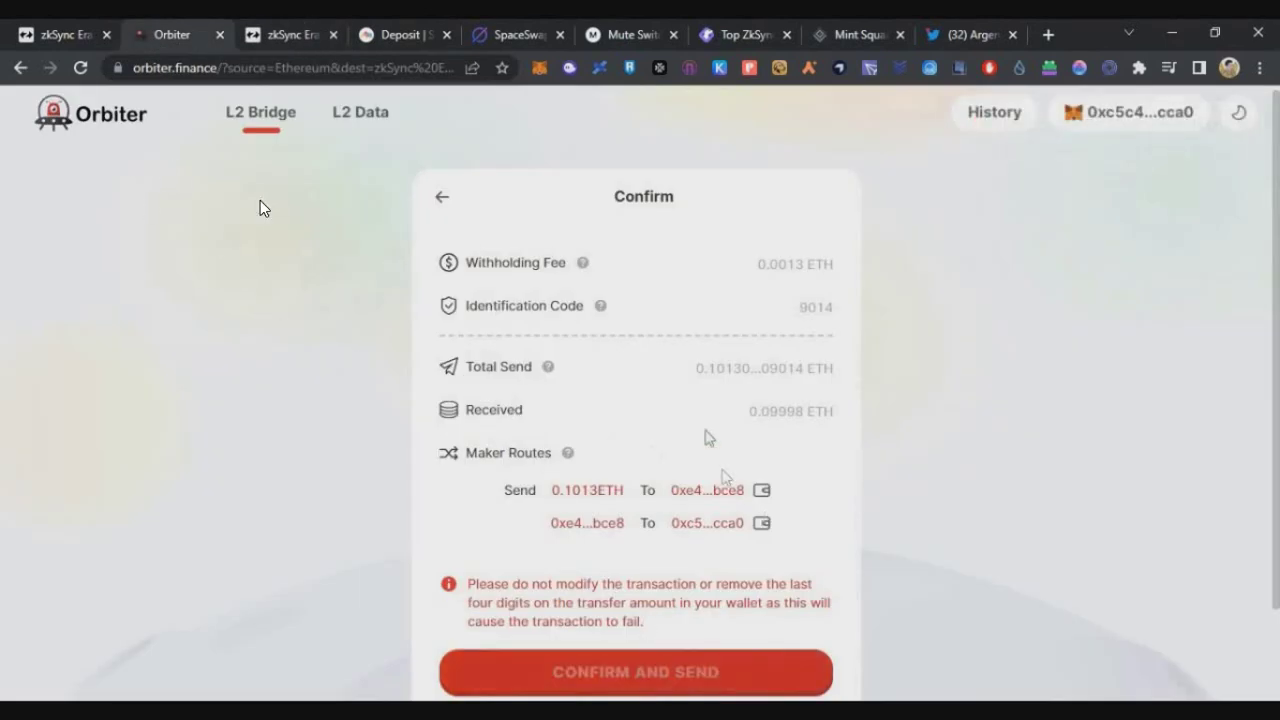
drag(1014, 203, 1138, 228)
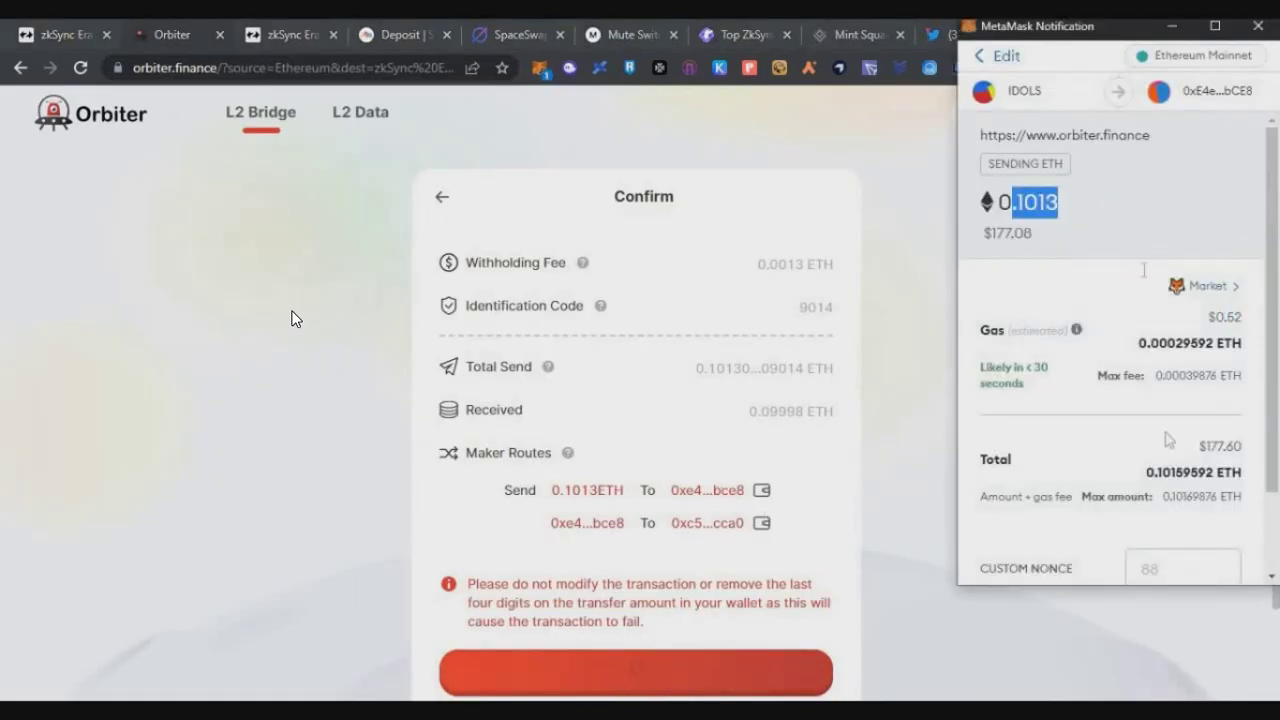
scroll(1138, 228, down, 3)
click(1193, 562)
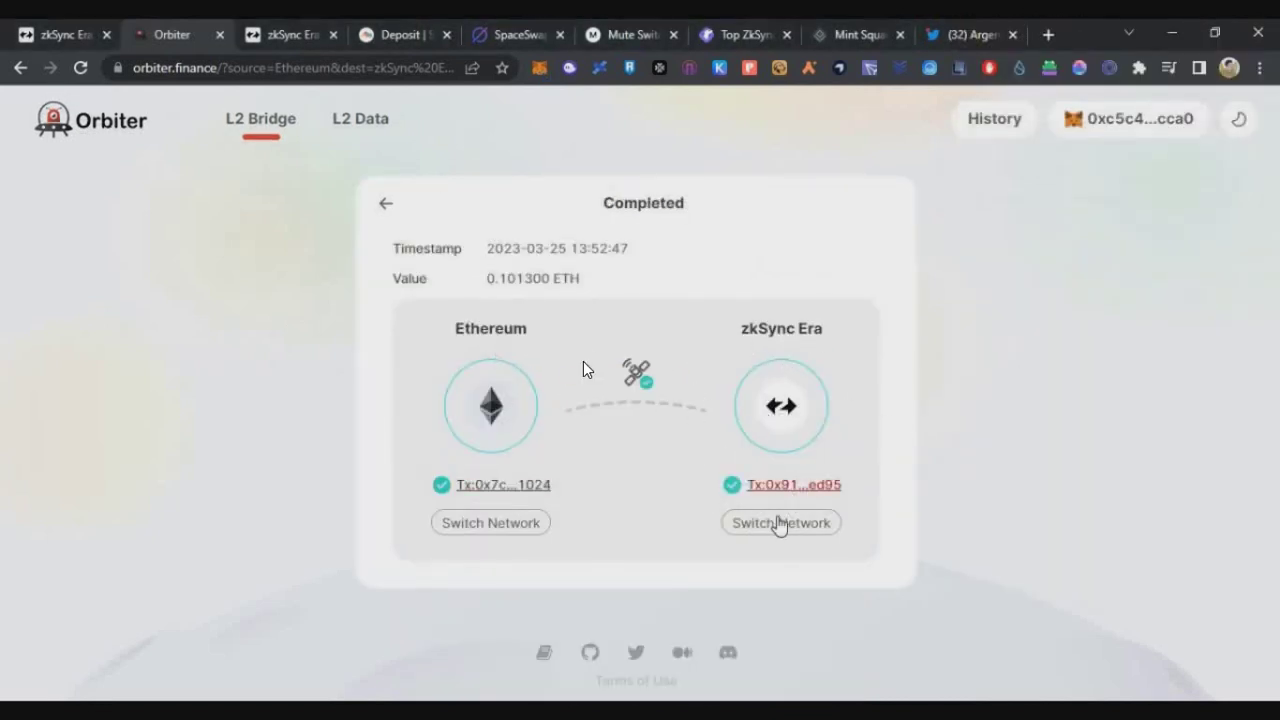
Switch to the rhino.fi bridge, connect the wallet and start linking it to the platform.
click(305, 36)
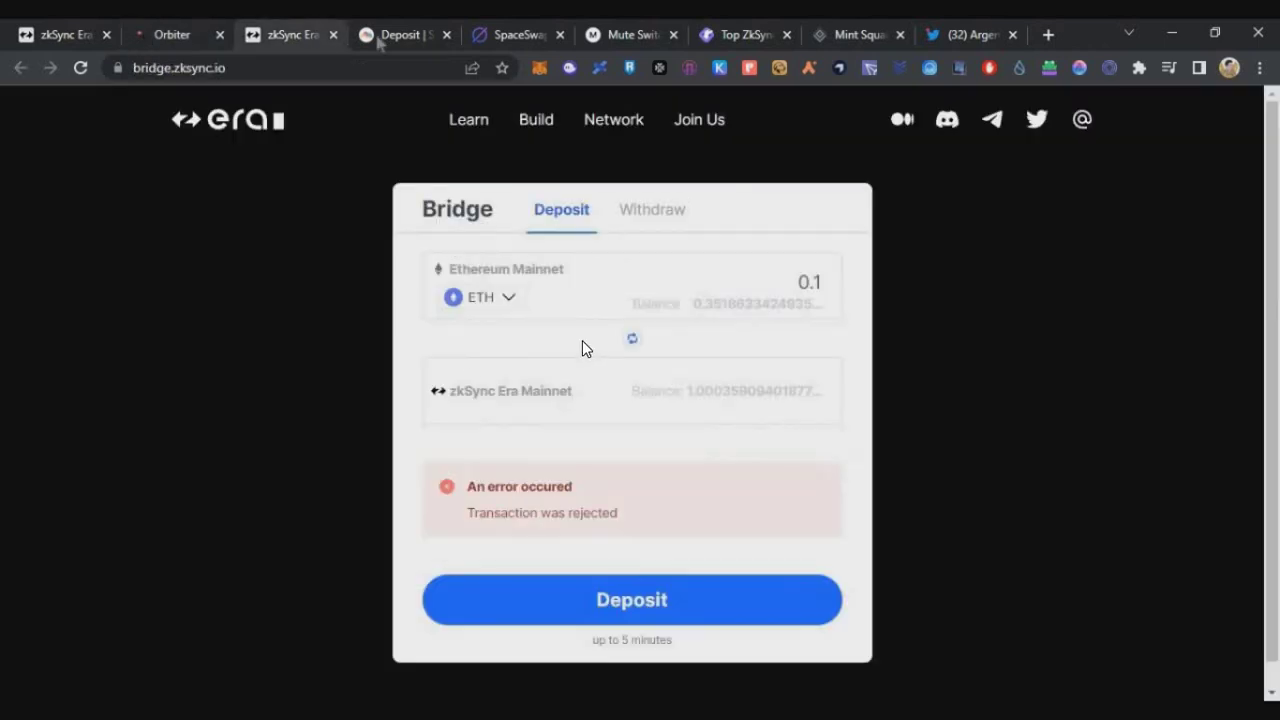
click(380, 38)
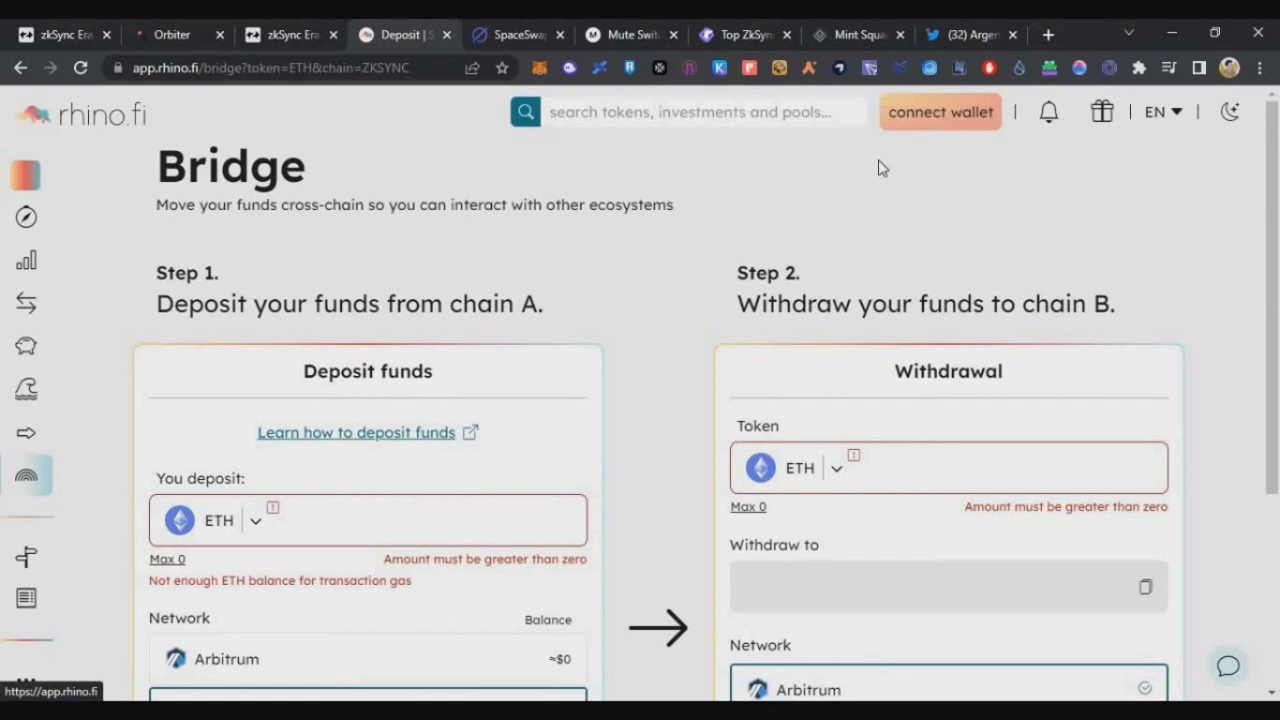
click(920, 115)
click(660, 272)
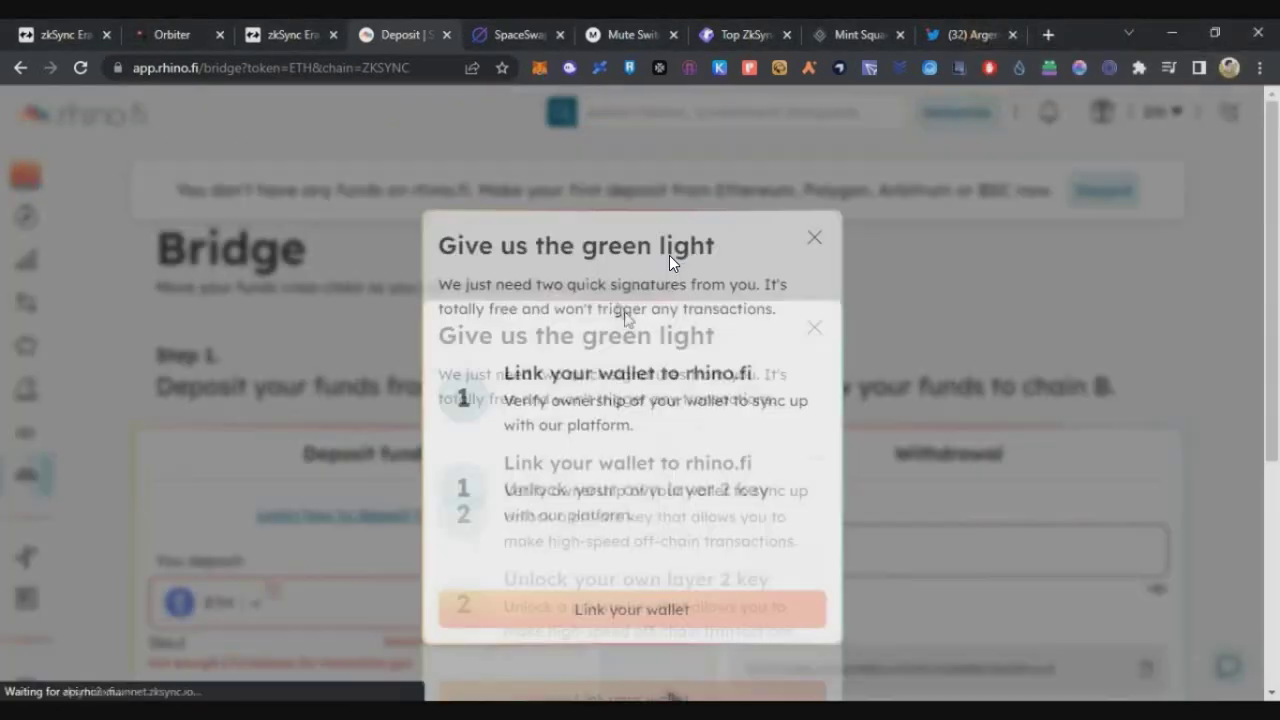
click(670, 575)
click(1195, 547)
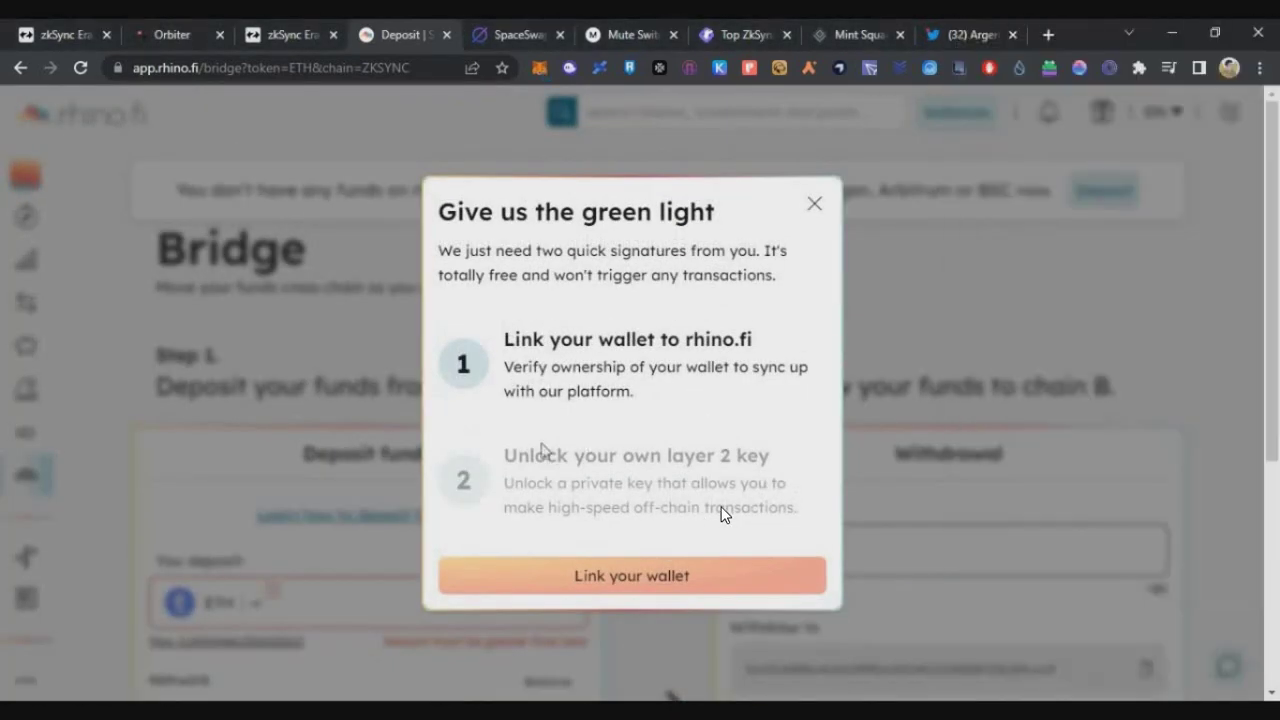
Finish linking the wallet and unlock the layer 2 key on rhino.fi by signing both requests.
drag(507, 460, 758, 517)
click(658, 590)
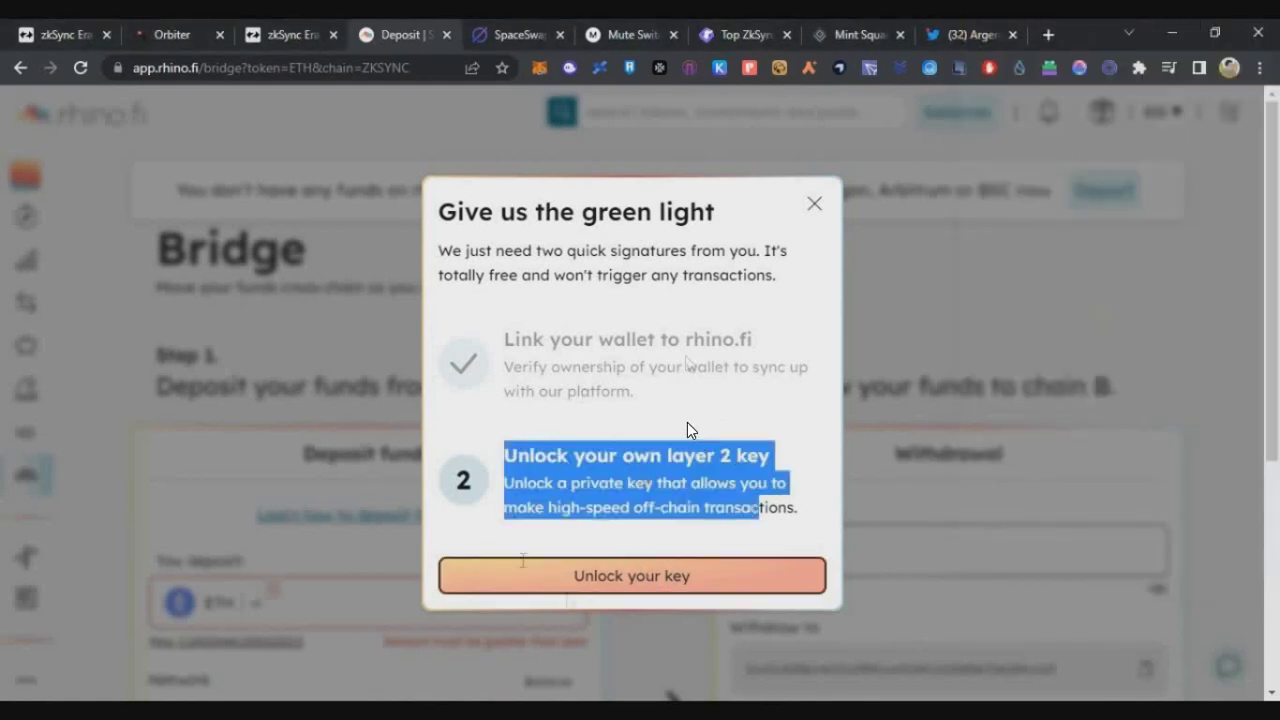
click(750, 608)
click(624, 591)
double_click(630, 603)
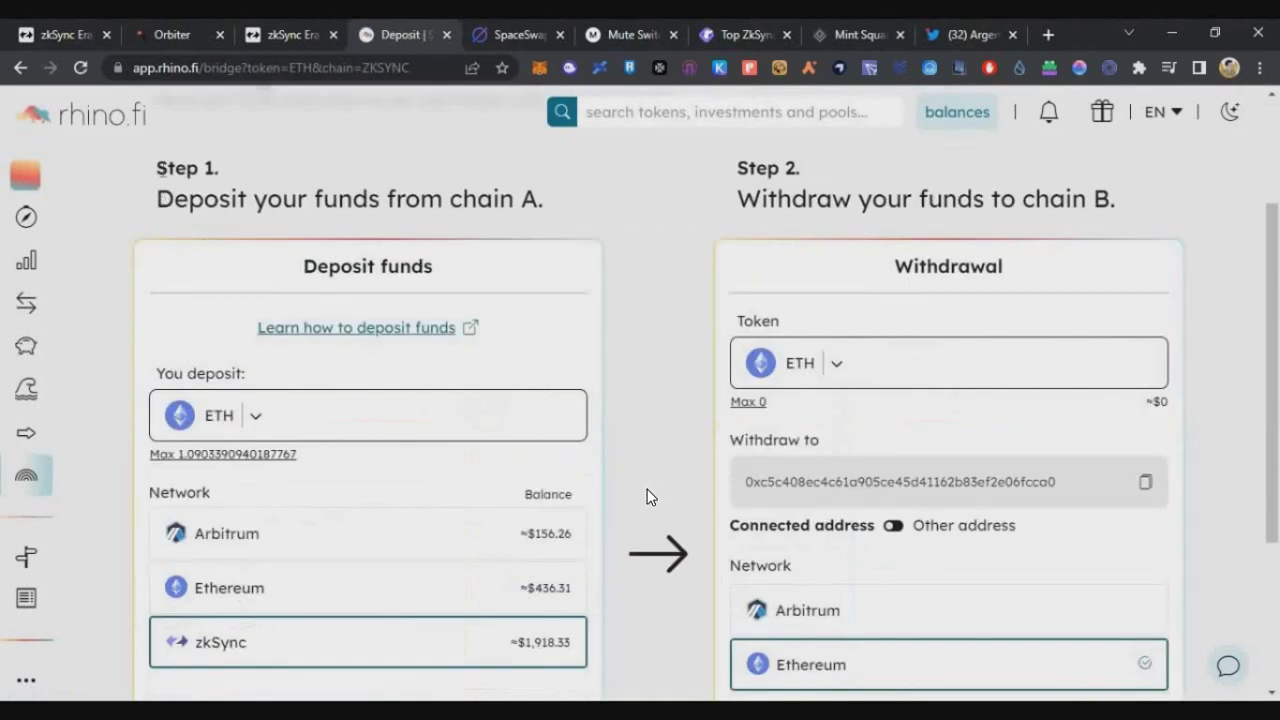
Read the two bridging steps and request a deposit of 0.1 ETH from the Ethereum network.
drag(157, 188, 545, 205)
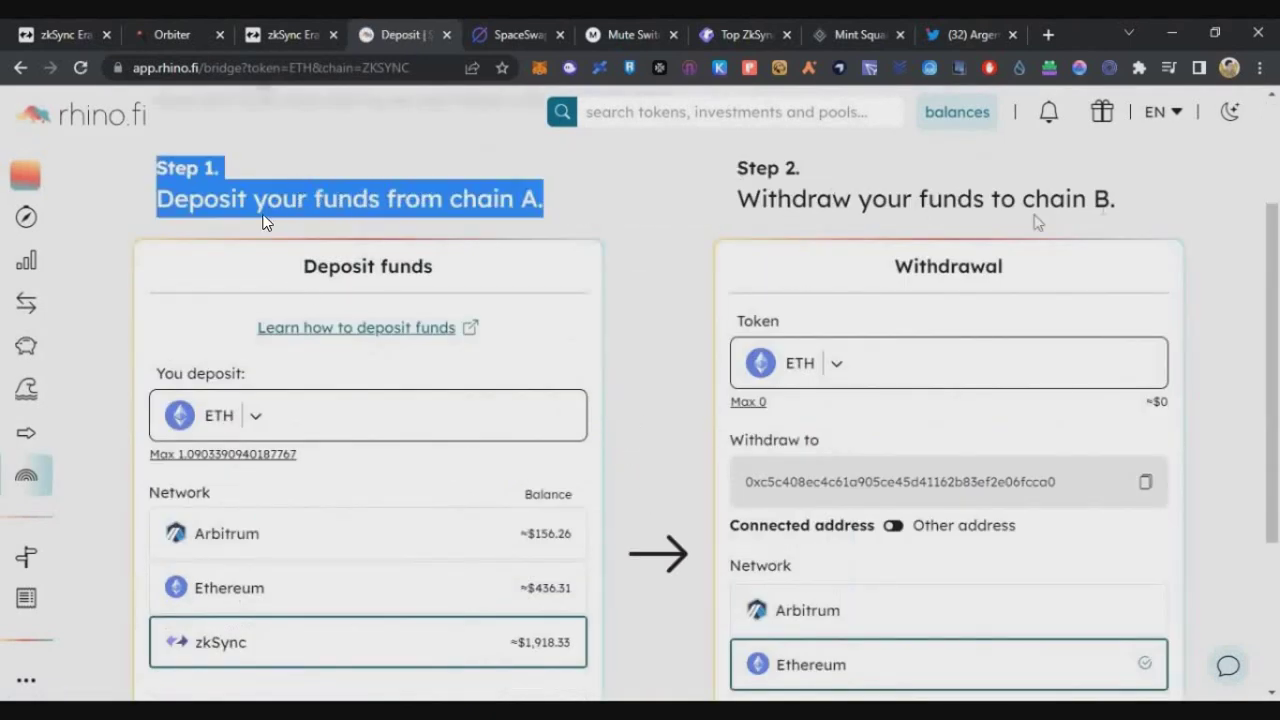
drag(739, 173, 1115, 205)
click(674, 234)
click(294, 590)
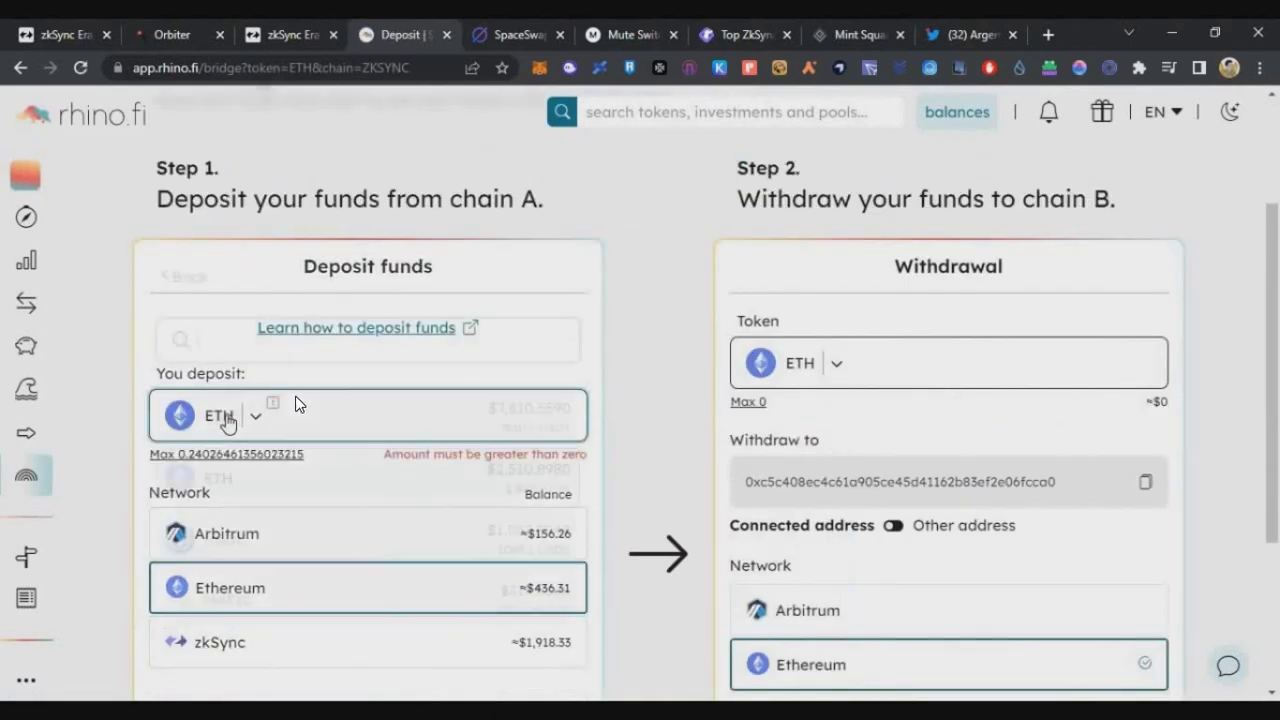
click(227, 423)
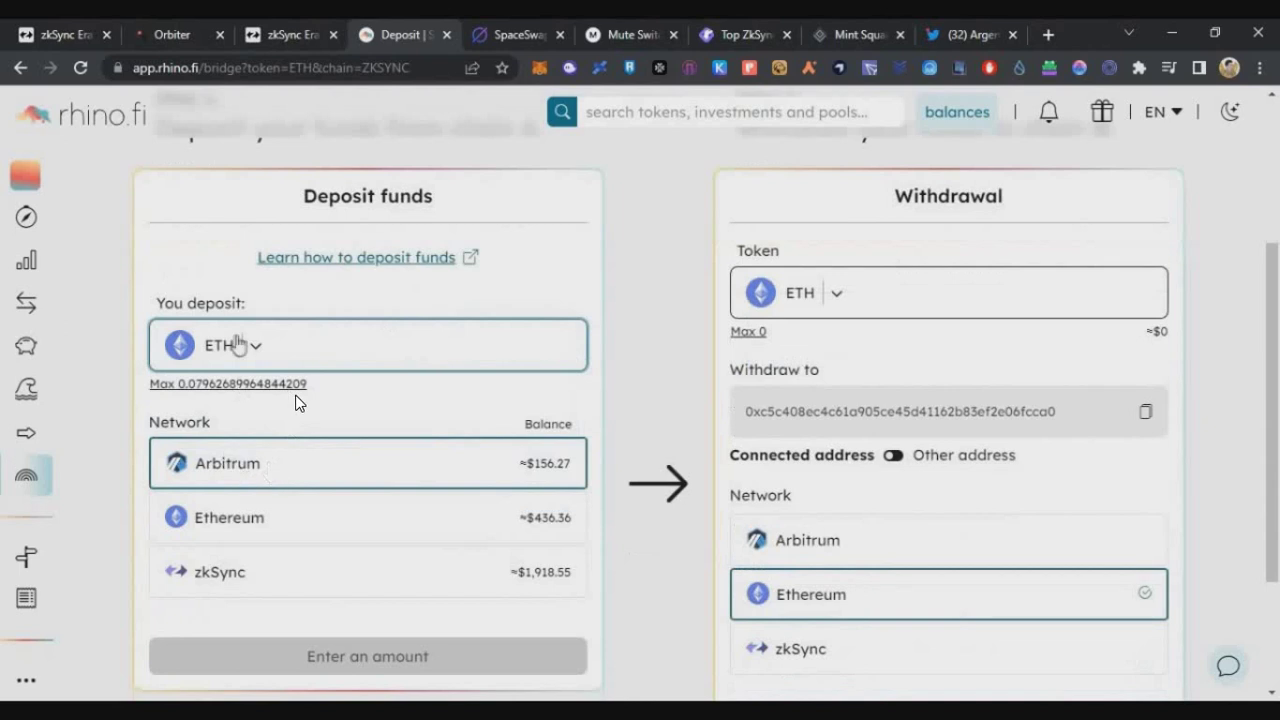
click(432, 520)
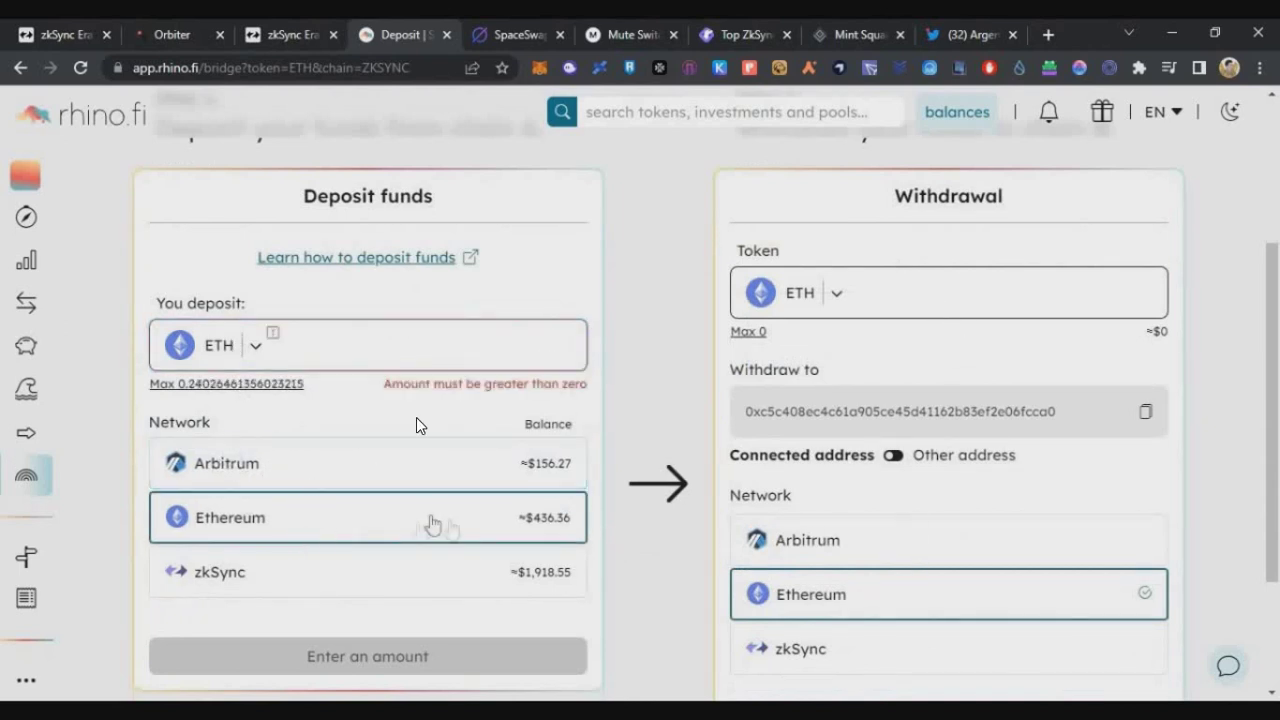
click(478, 355)
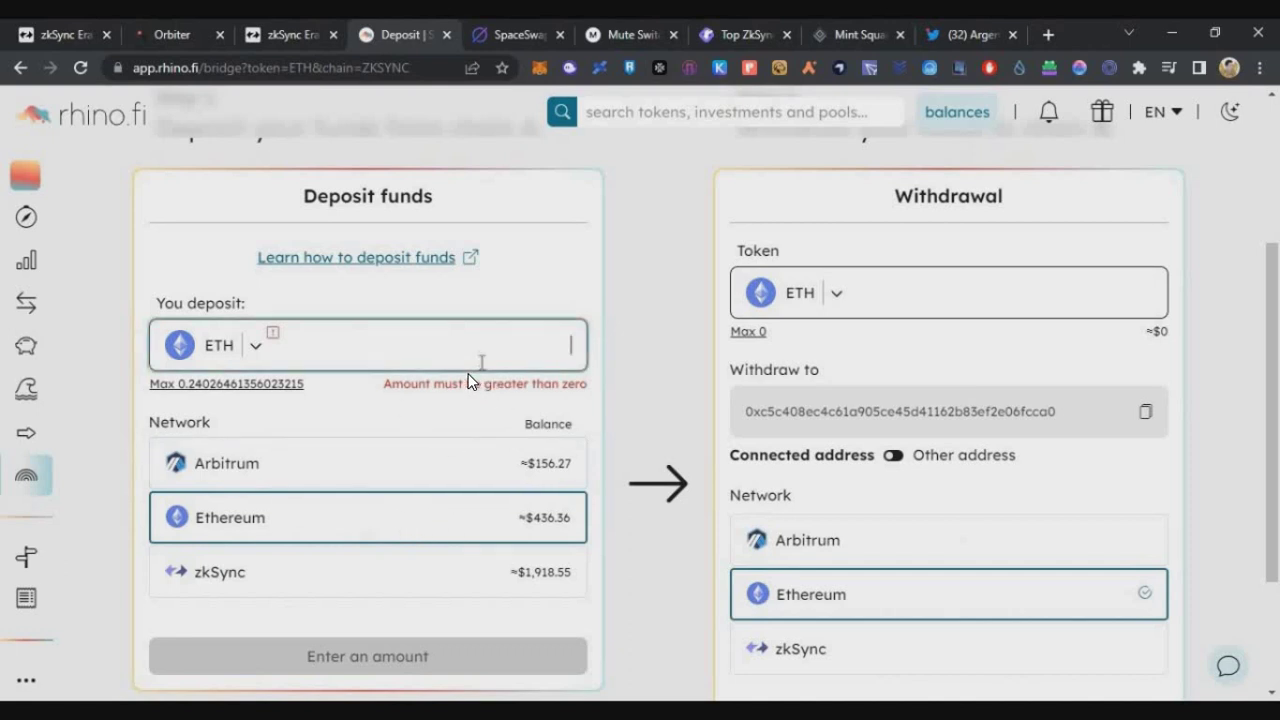
text(.1)
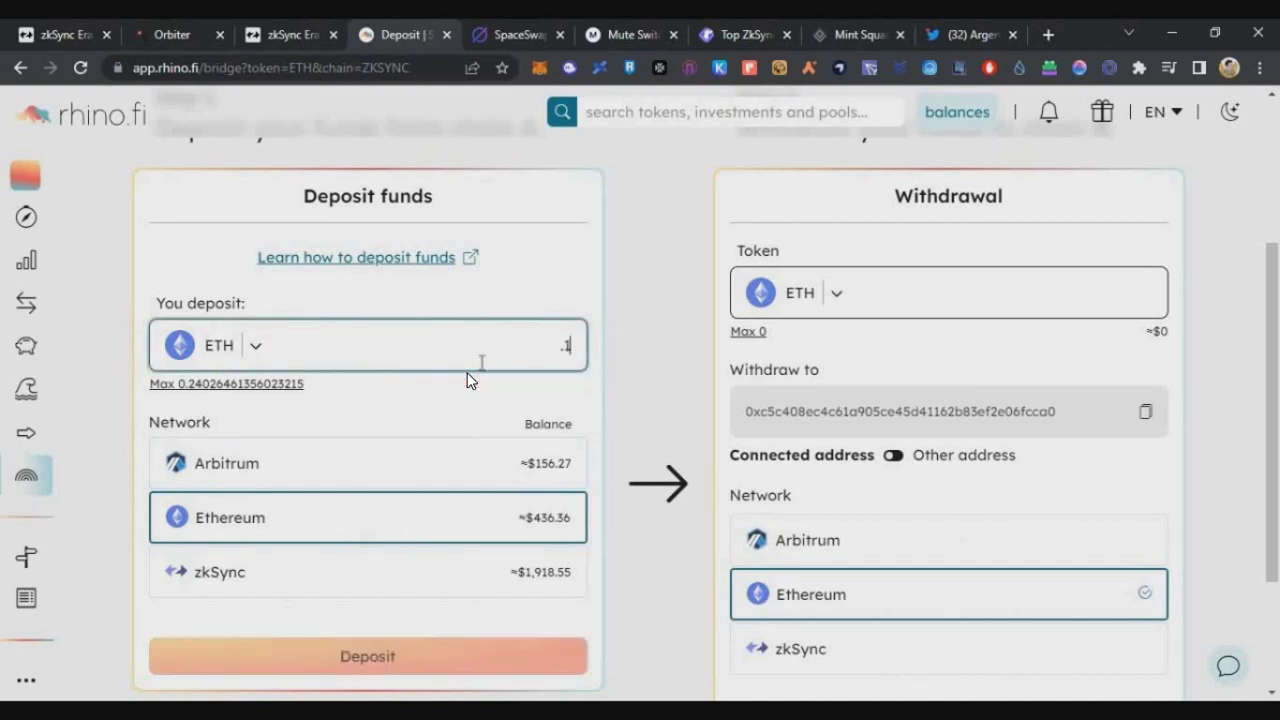
click(498, 651)
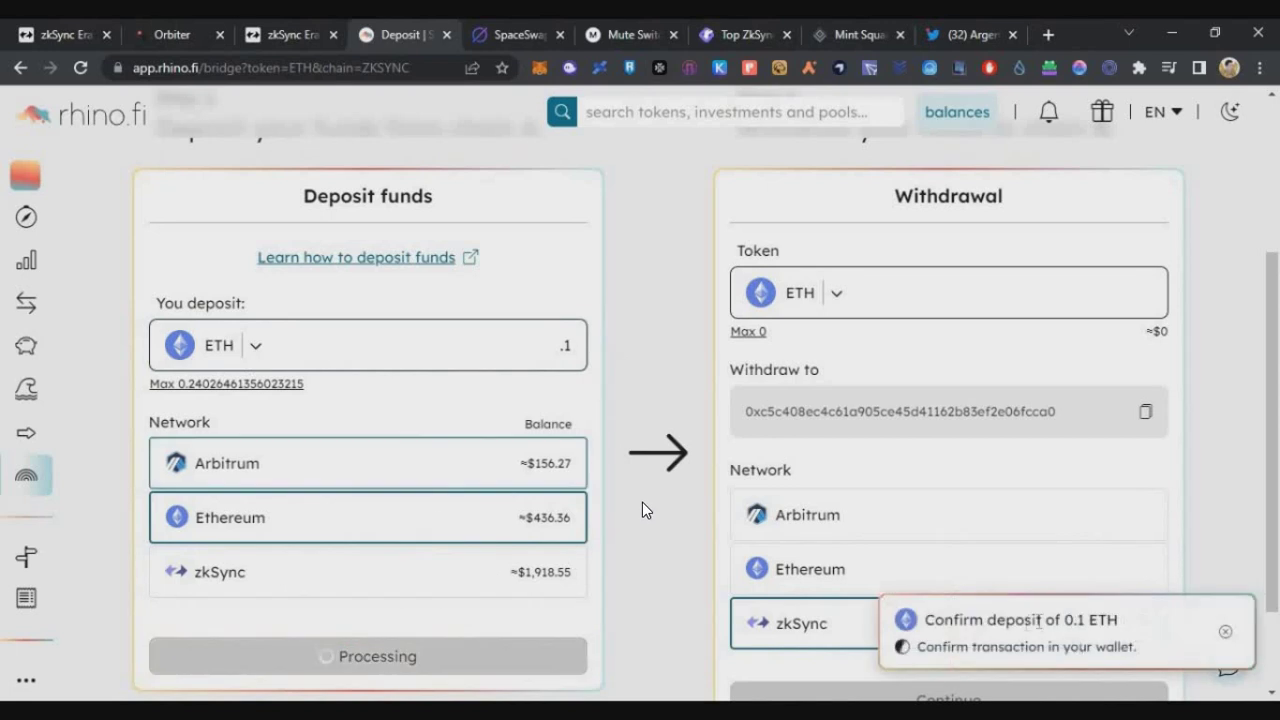
Check the estimated gas fee of the 0.1 ETH deposit in MetaMask and confirm the transaction.
drag(1210, 347, 1243, 350)
scroll(1157, 430, down, 2)
click(1156, 556)
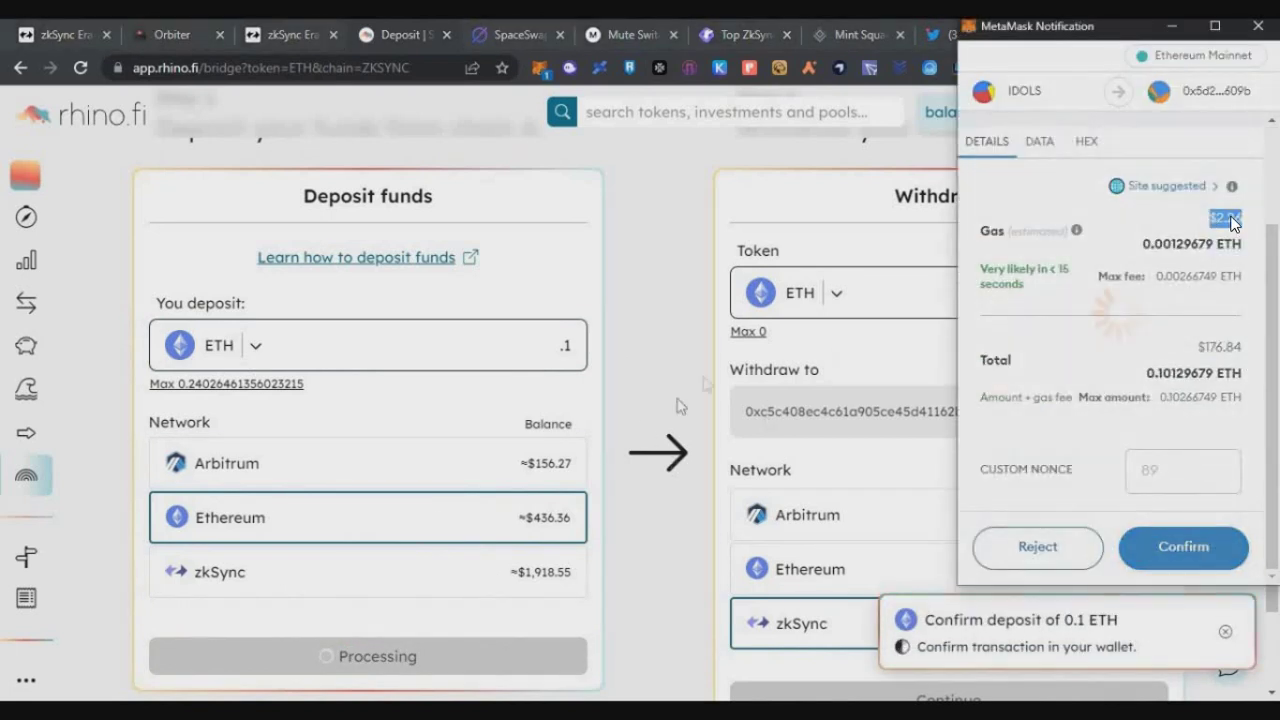
click(1183, 546)
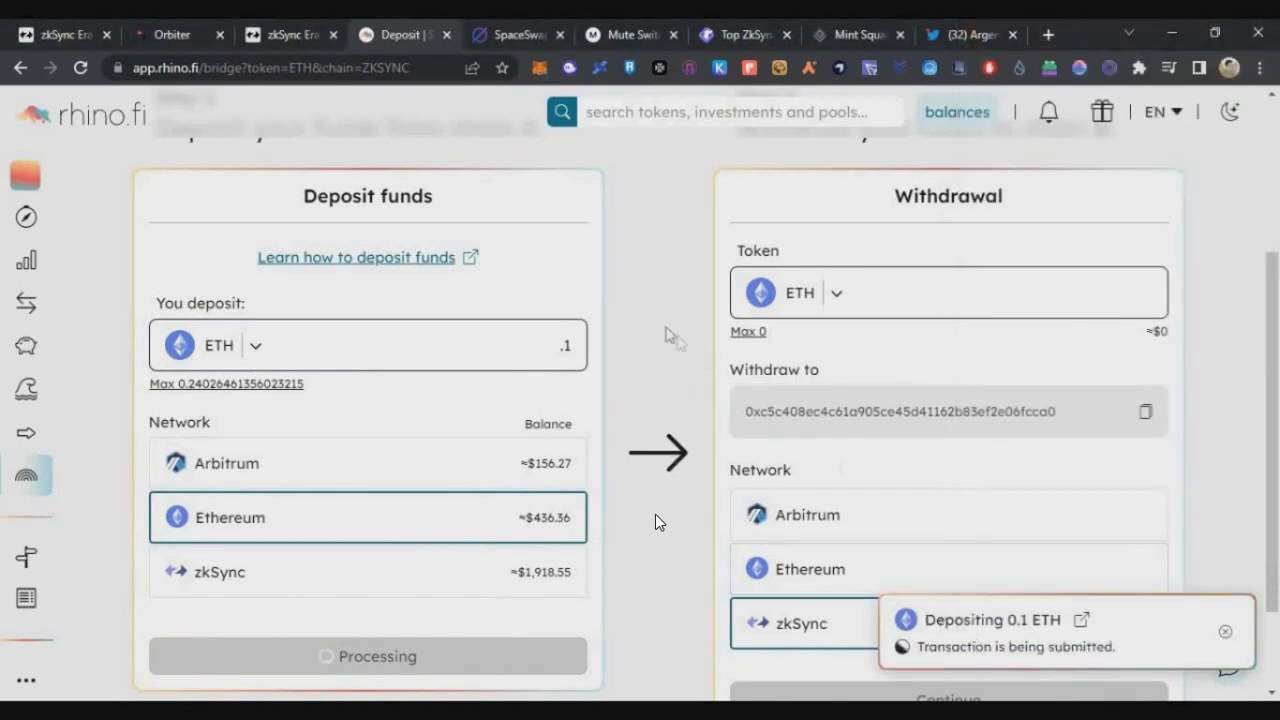
Follow the submission and block confirmations of the 0.1 ETH deposit.
drag(903, 627, 1034, 650)
drag(926, 647, 1074, 642)
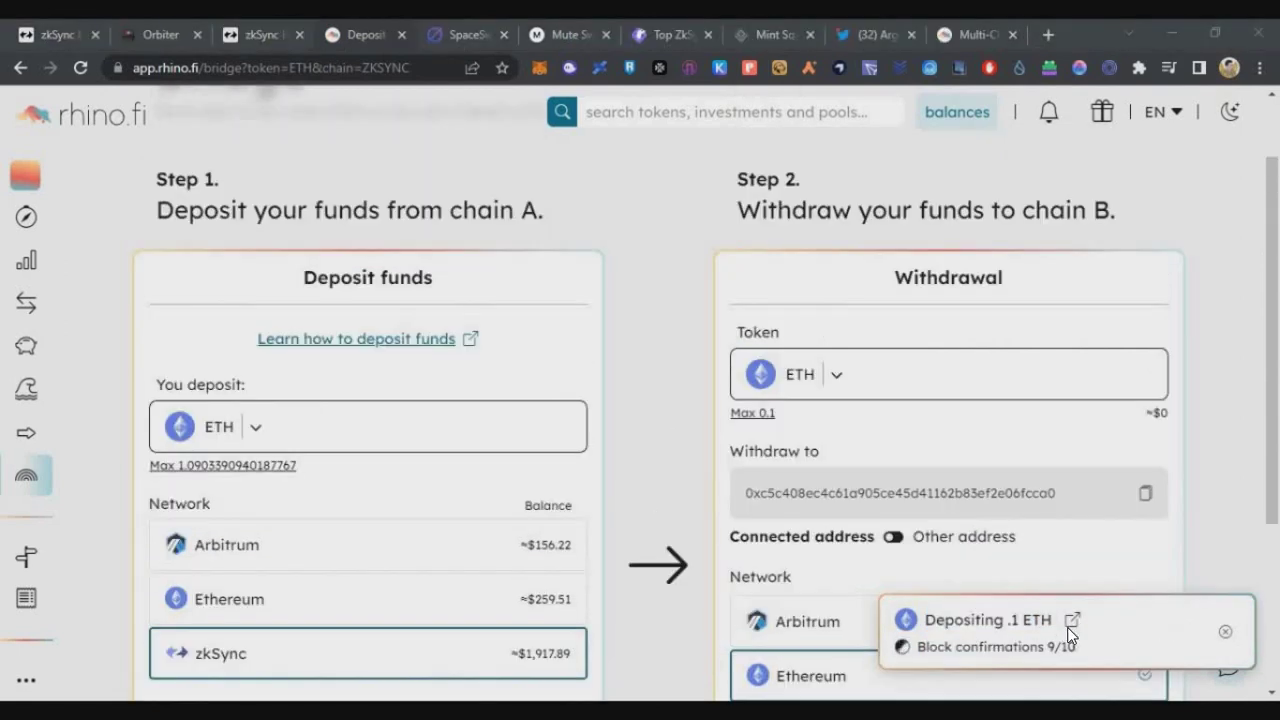
drag(1020, 647, 1115, 640)
drag(927, 648, 1097, 650)
Set the withdrawal to the zkSync network with the maximum amount of 0.1 ETH.
scroll(674, 414, down, 2)
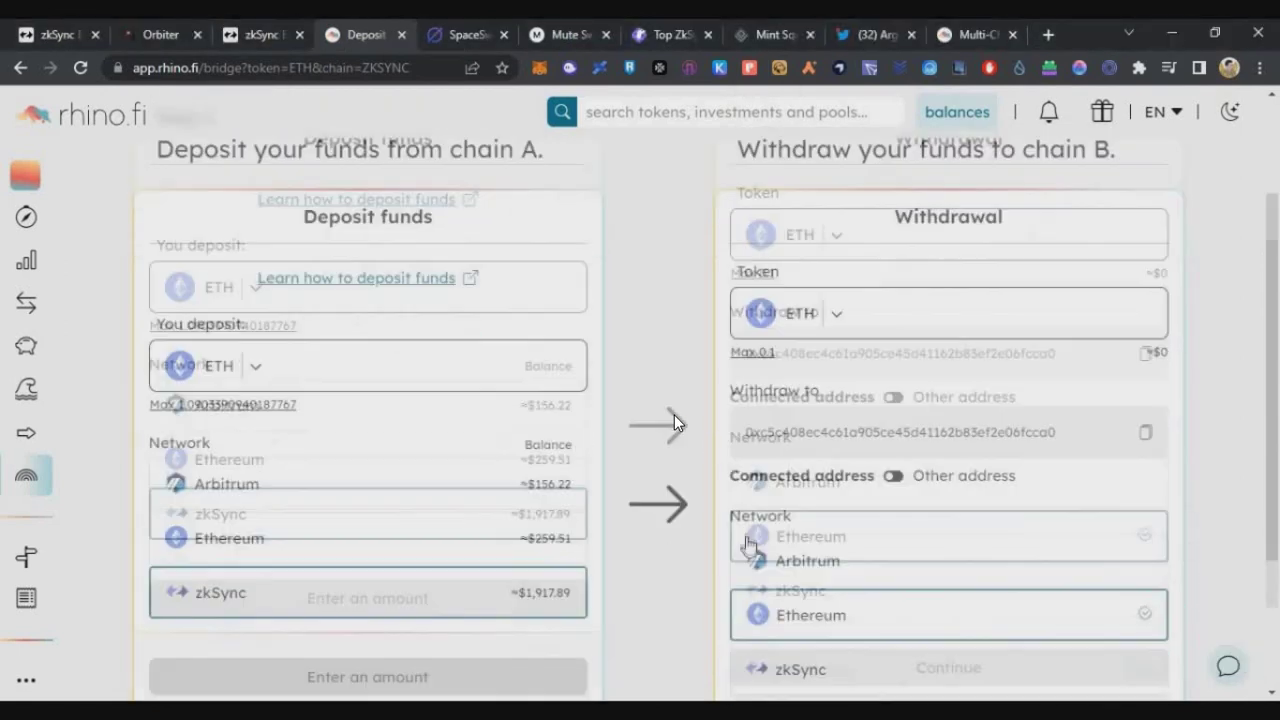
scroll(840, 430, up, 2)
drag(738, 303, 1096, 299)
click(831, 283)
scroll(871, 224, down, 2)
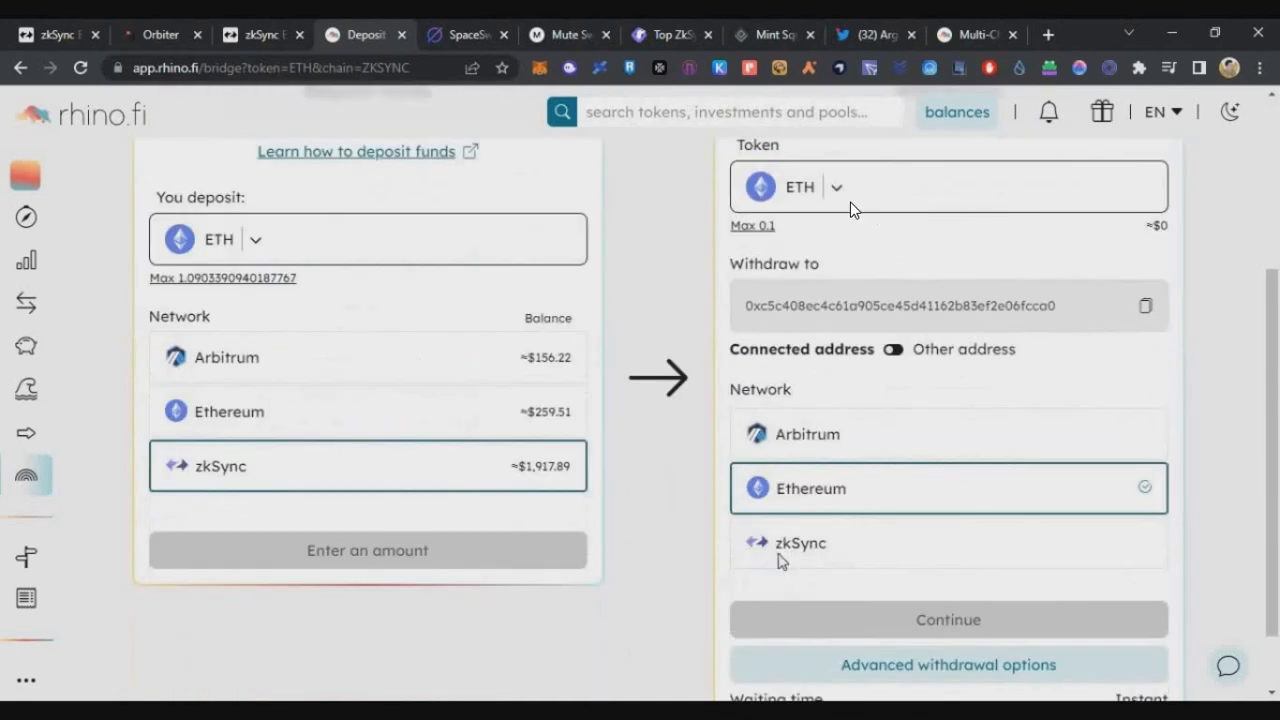
click(829, 526)
scroll(804, 548, up, 1)
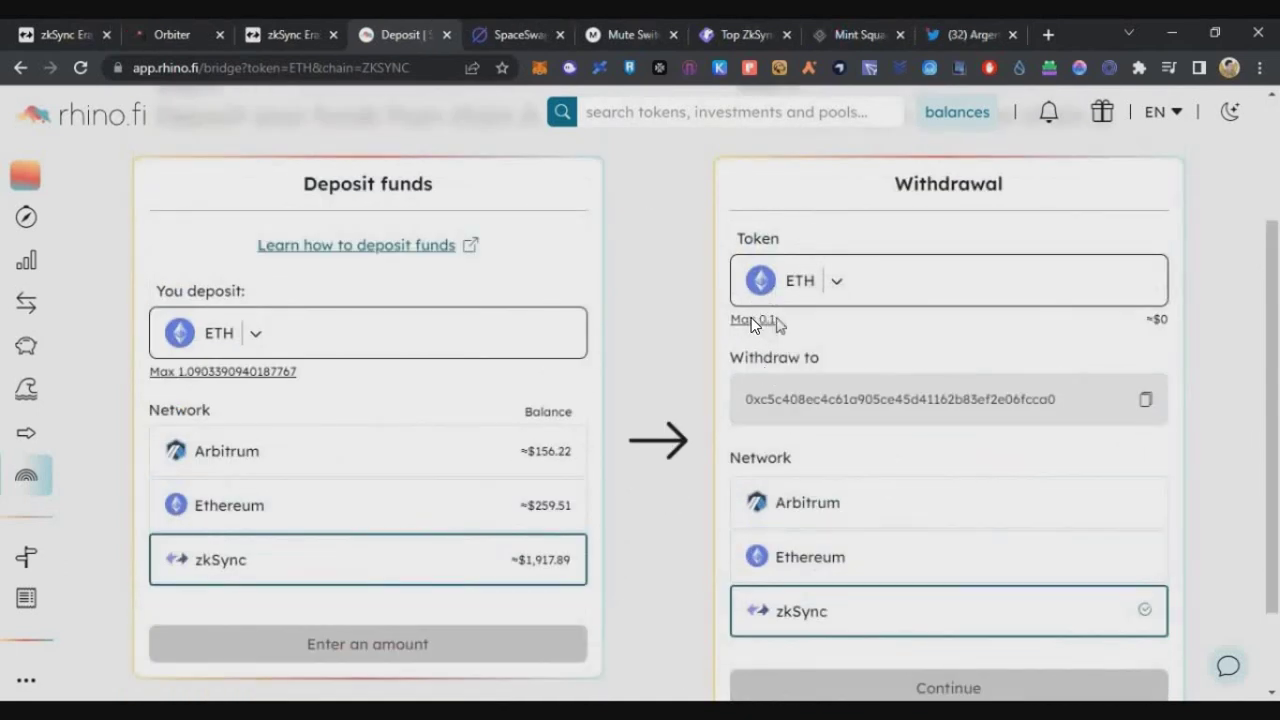
click(751, 318)
scroll(1011, 629, down, 1)
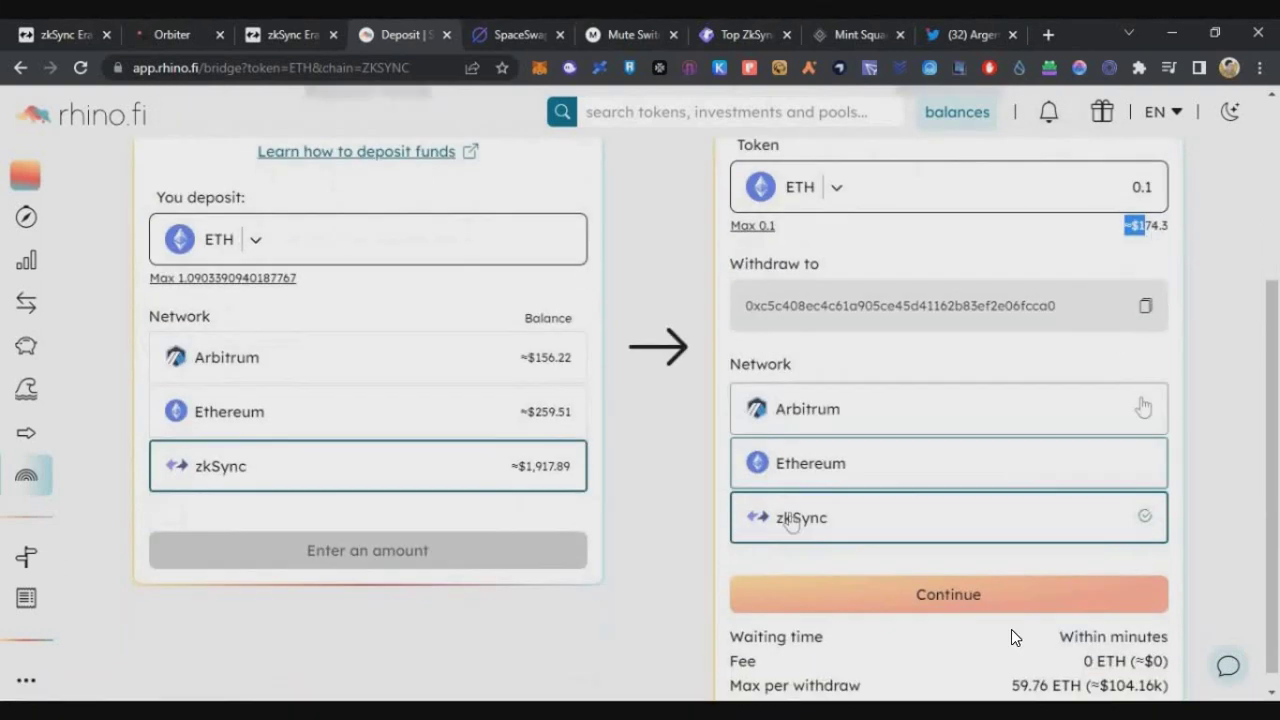
Review the fee and details of the 0.1 ETH withdrawal to zkSync and confirm it.
triple_click(1010, 627)
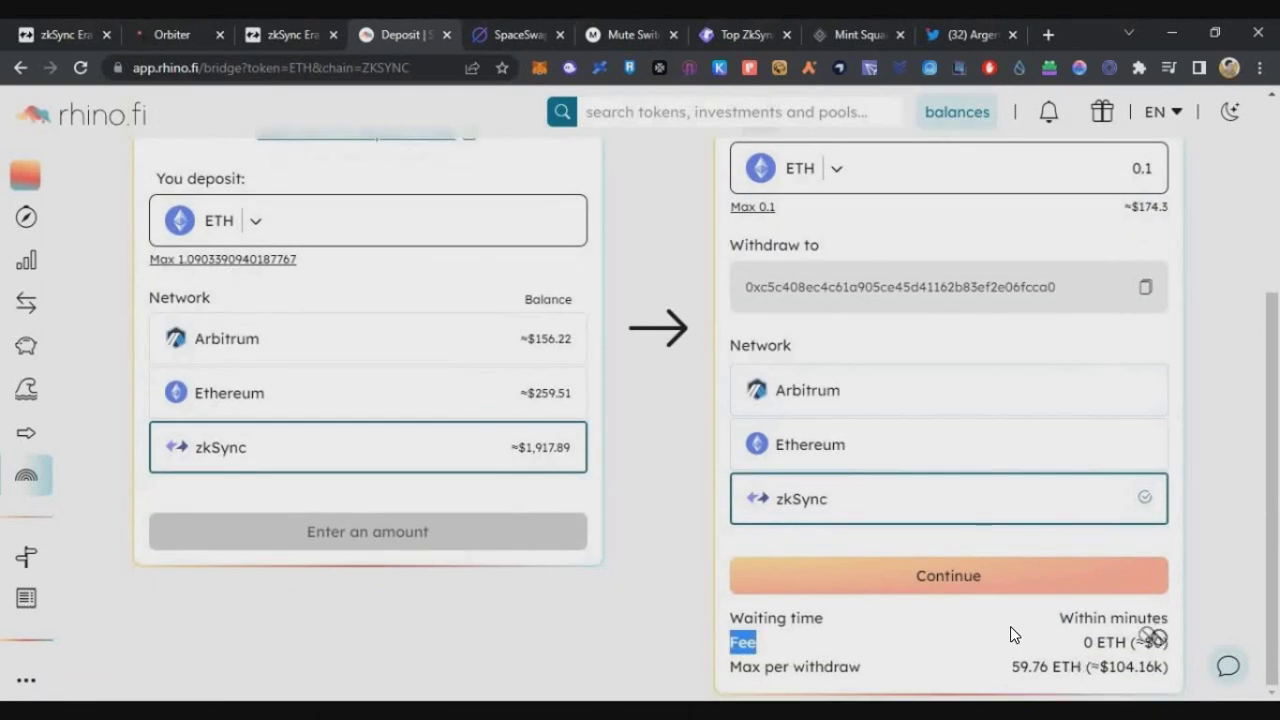
triple_click(1125, 645)
click(940, 578)
drag(751, 352, 888, 360)
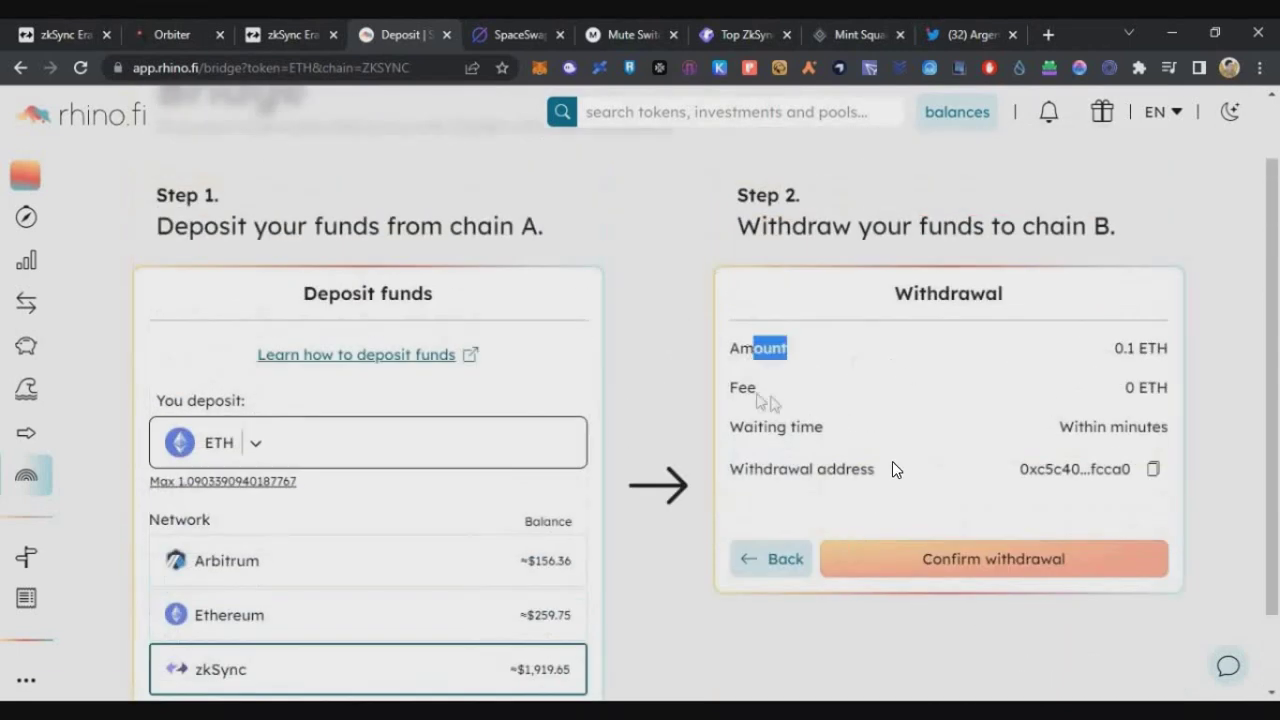
drag(743, 388, 785, 433)
click(931, 600)
click(978, 571)
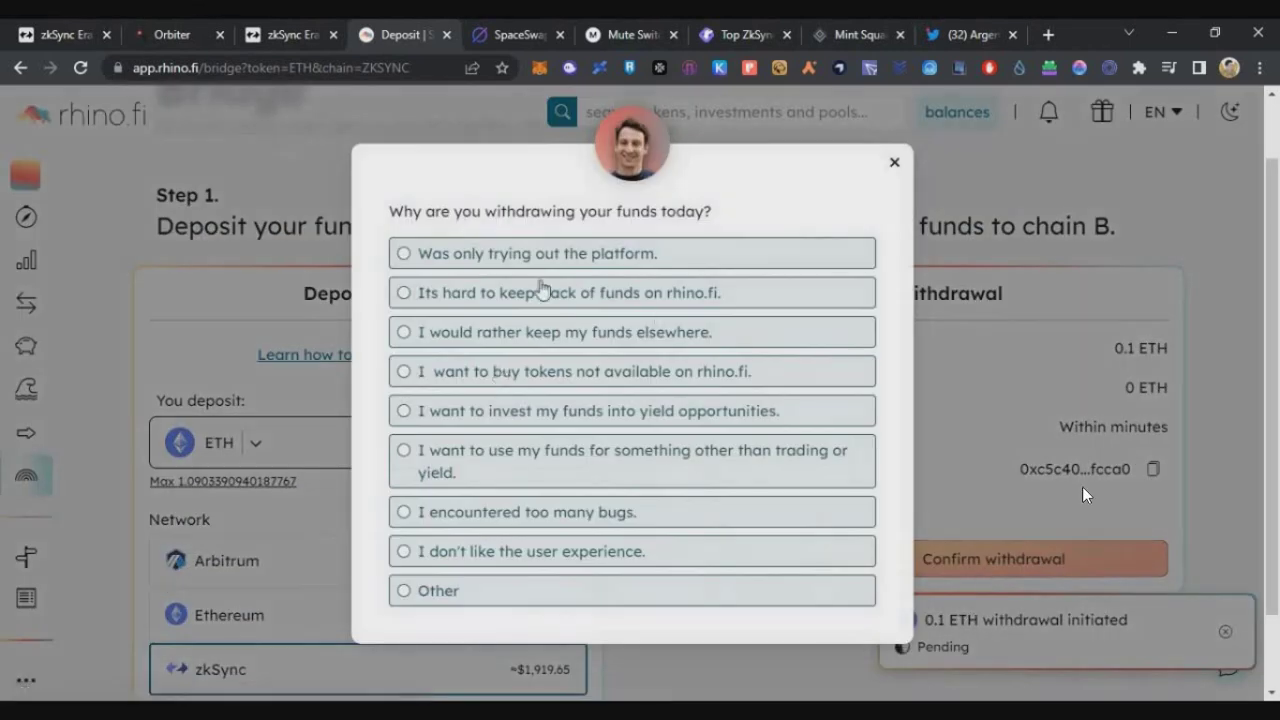
Answer the withdrawal-reason survey with "Was only trying out the platform." and return to the bridge page.
click(628, 256)
click(891, 278)
click(711, 362)
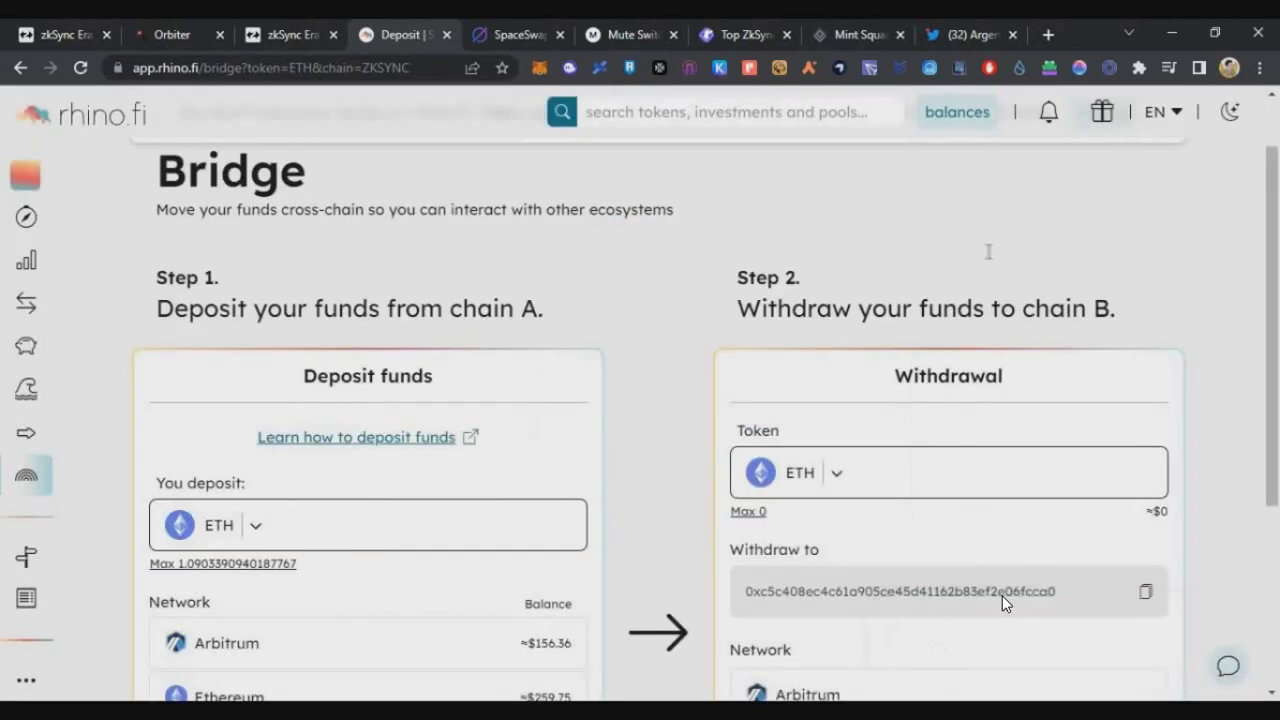
scroll(970, 570, down, 3)
scroll(1000, 530, up, 2)
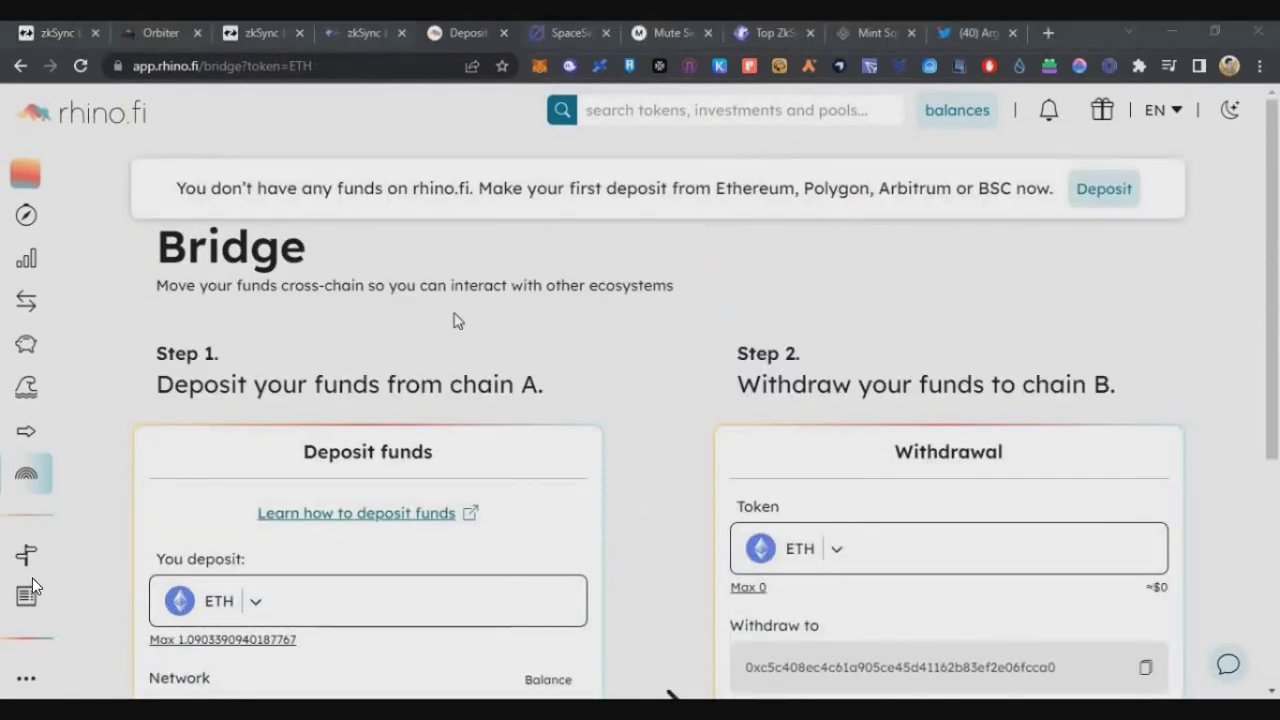
Open the withdrawals in the rhino.fi account history and check the ETH bridge withdrawal's date, transaction ID and status.
scroll(45, 580, down, 3)
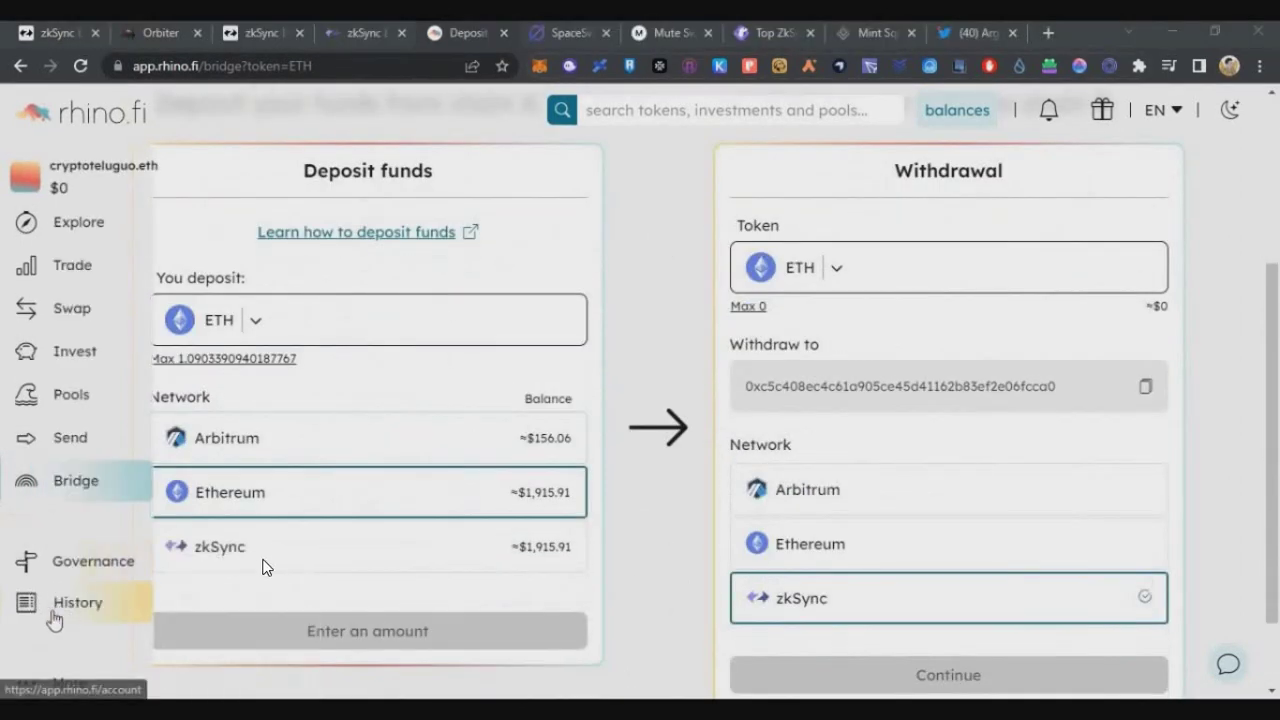
click(90, 606)
scroll(222, 345, down, 1)
click(280, 338)
scroll(522, 466, down, 1)
drag(829, 528, 987, 525)
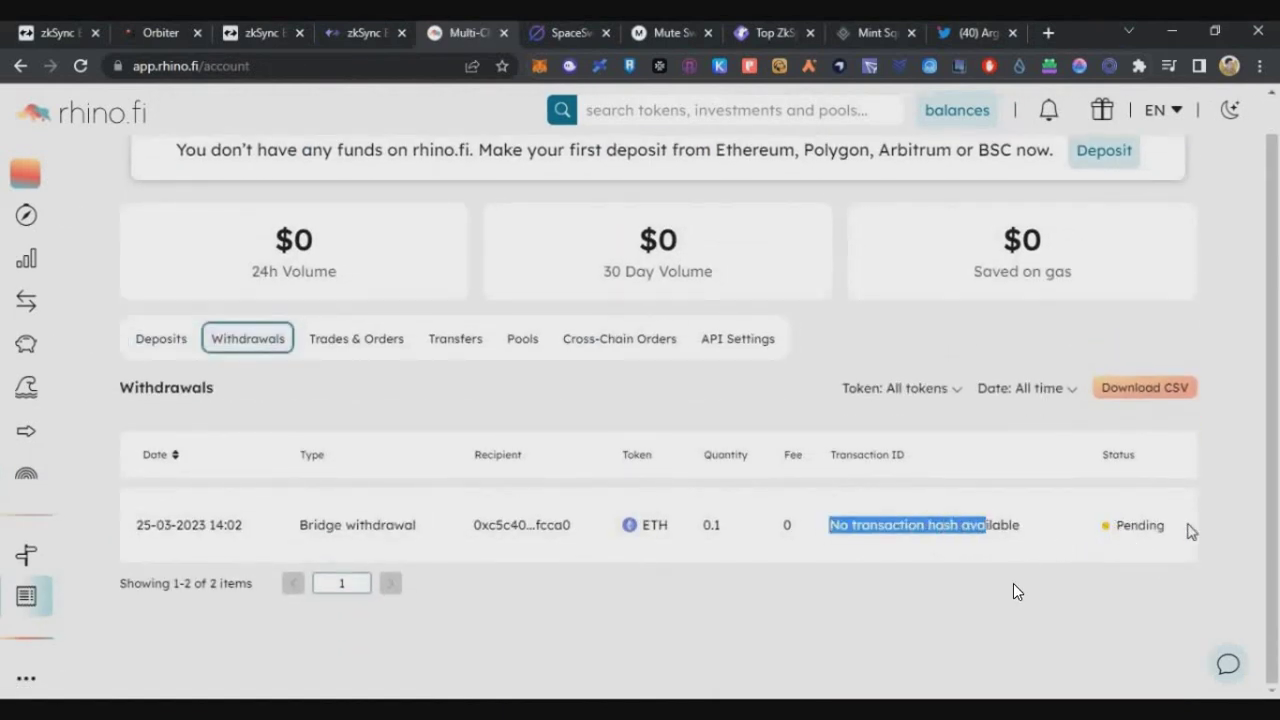
drag(1124, 540, 1186, 525)
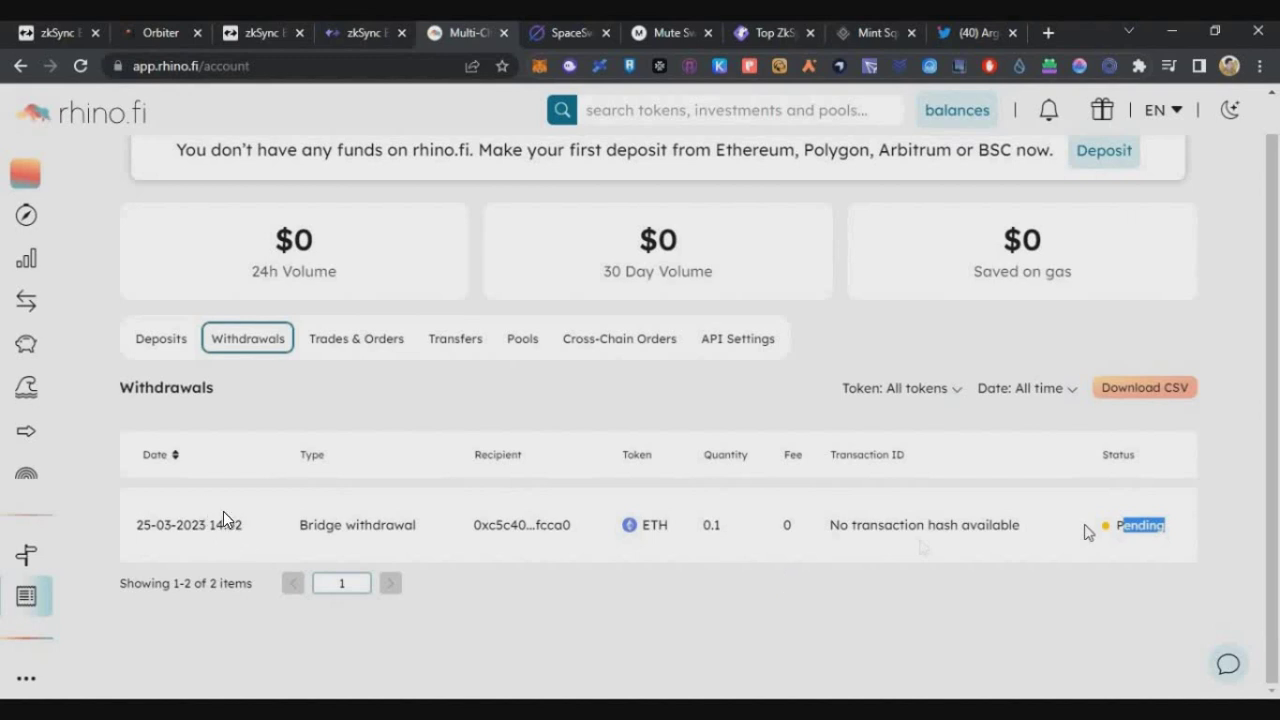
click(662, 566)
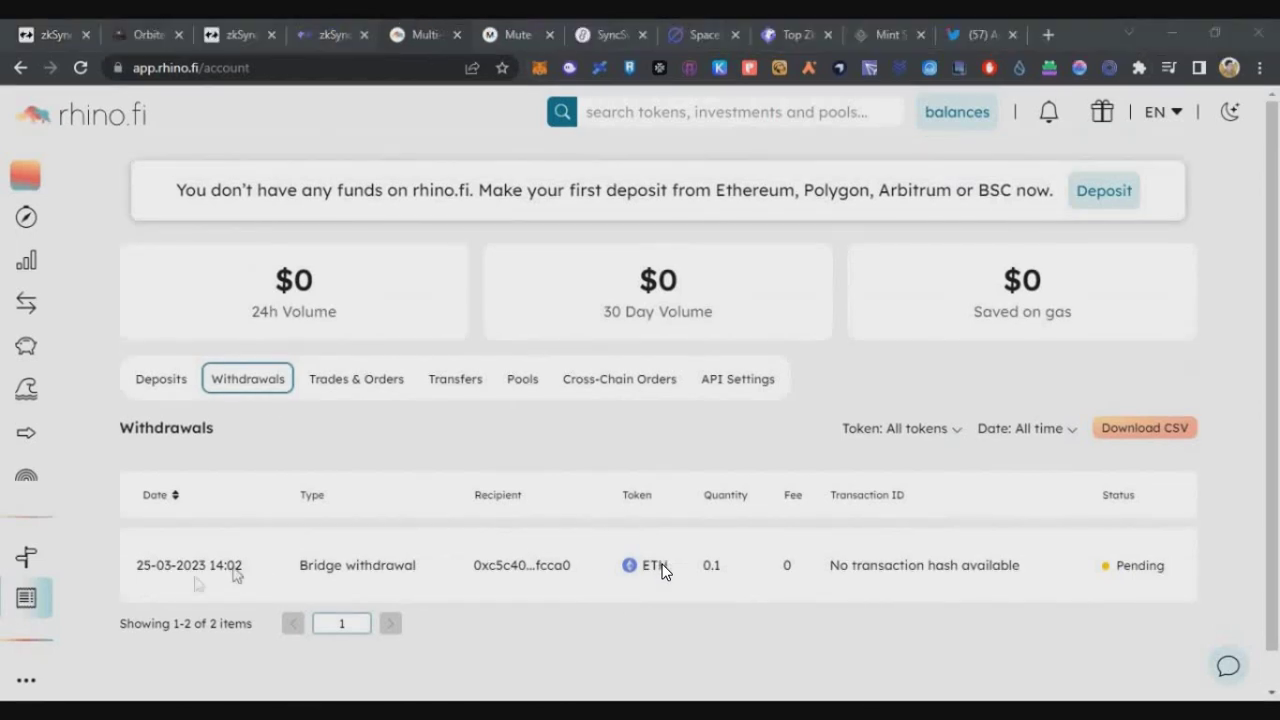
drag(242, 565, 190, 565)
drag(840, 567, 1203, 566)
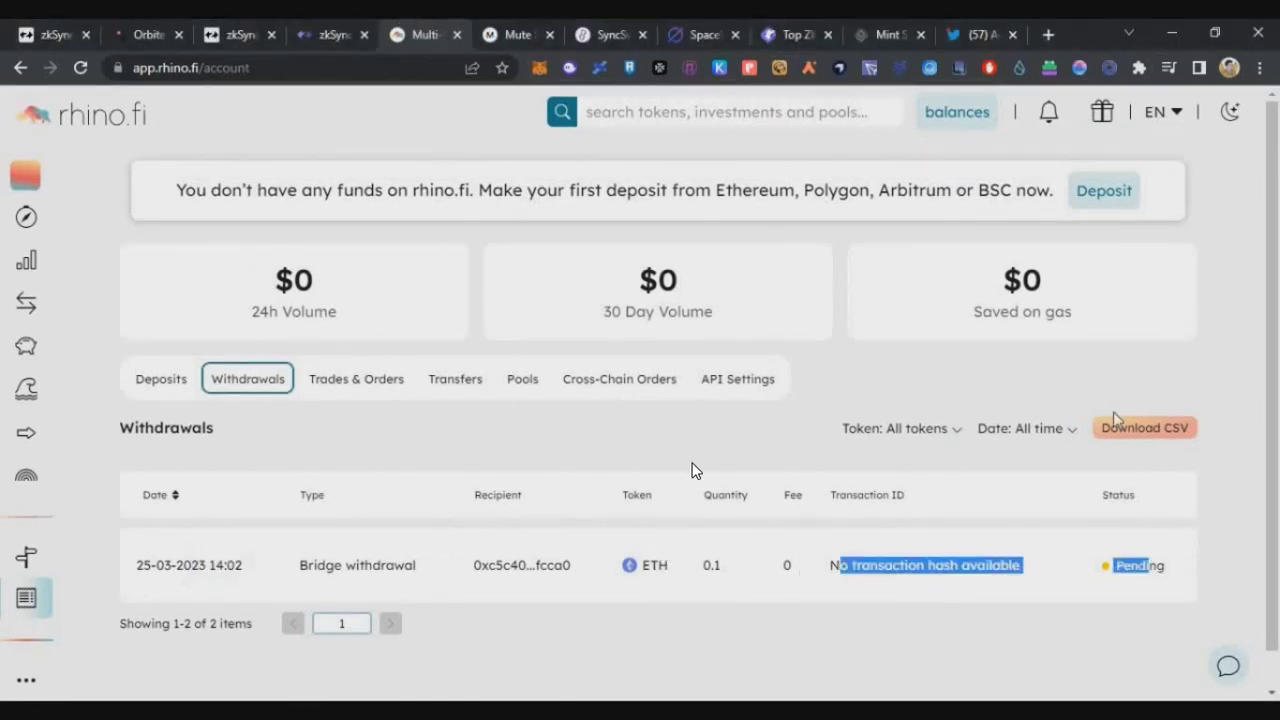
key(super+alt+d)
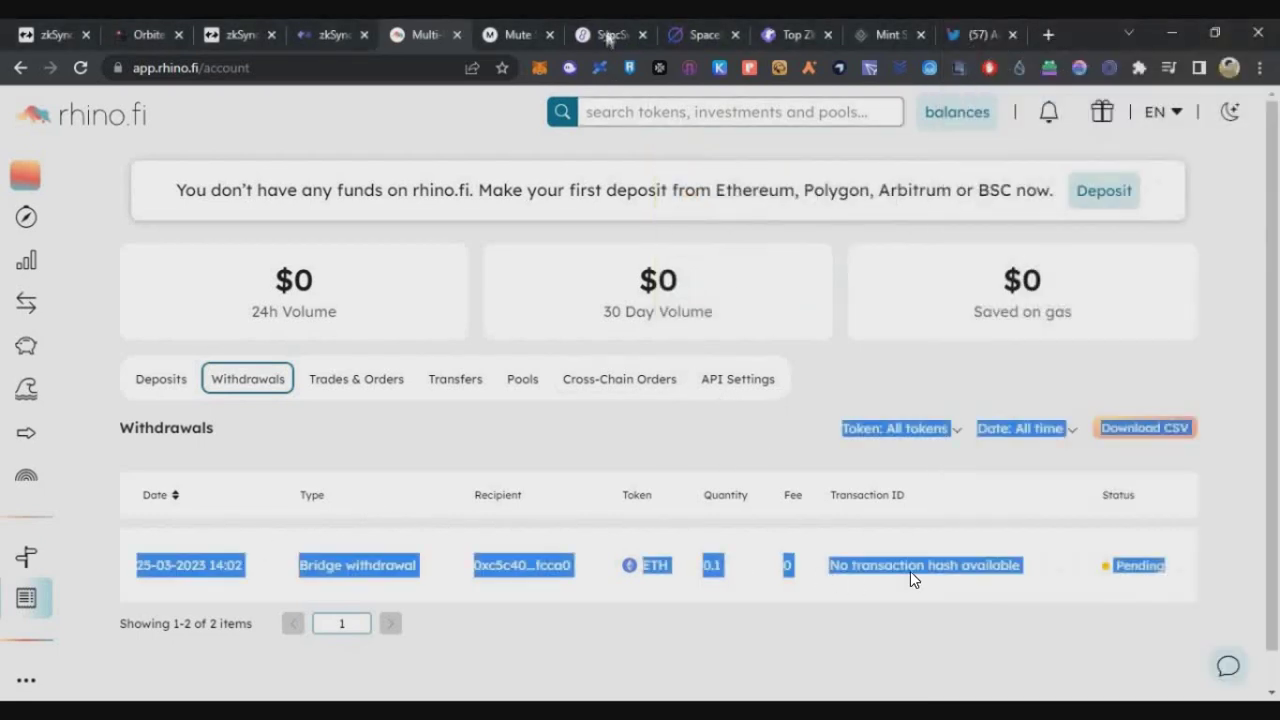
Switch to SyncSwap, swap 0.03 ETH for USDC, and confirm the transaction in the wallet after reviewing the gas fee.
click(606, 38)
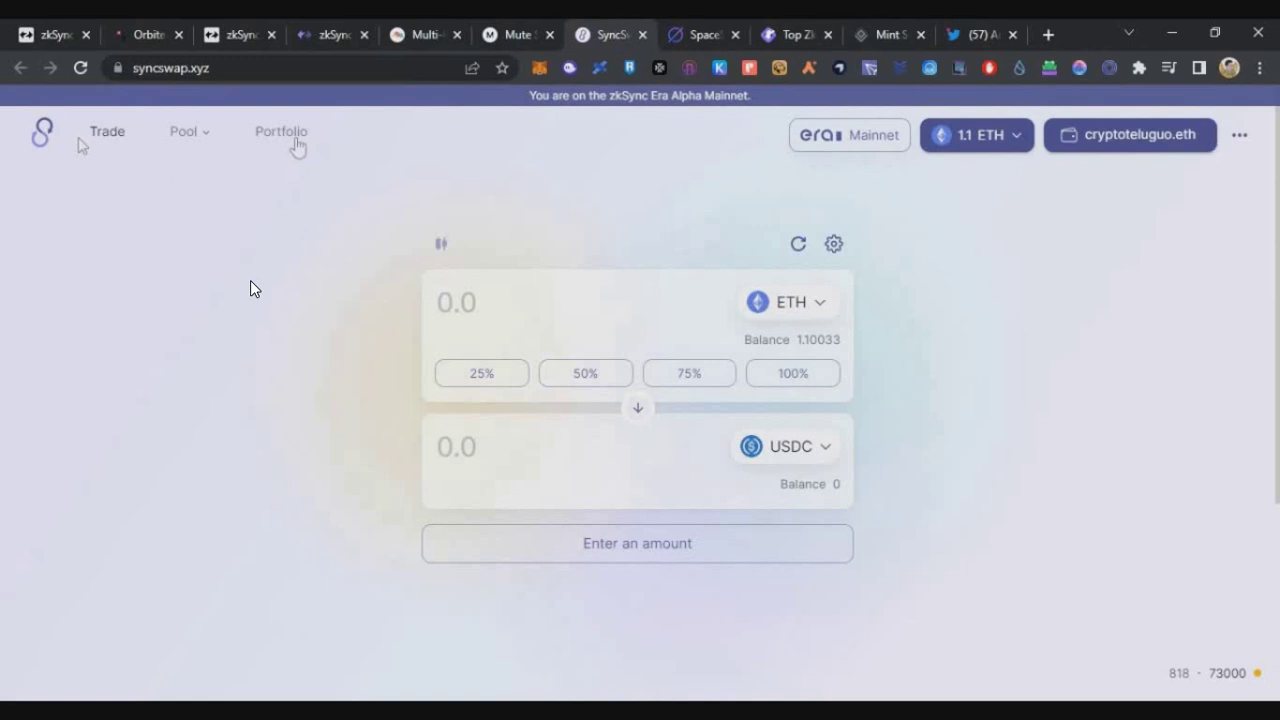
click(785, 275)
text(0)
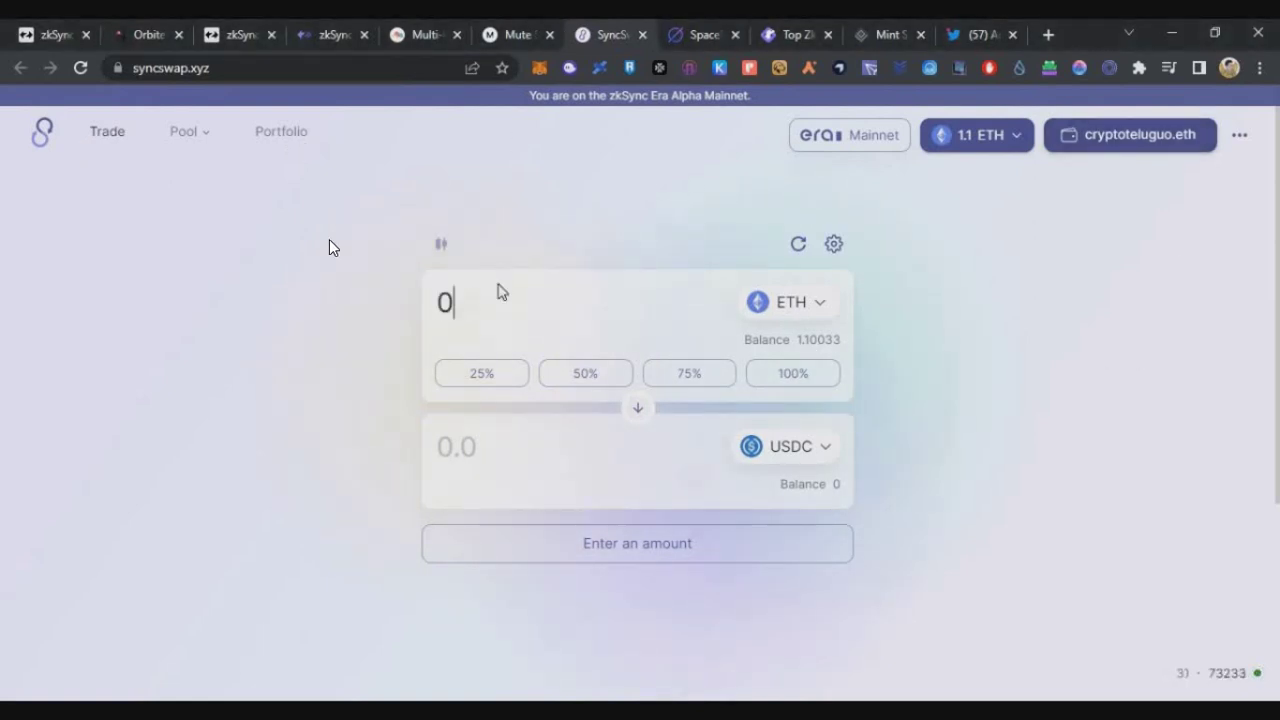
text(.03)
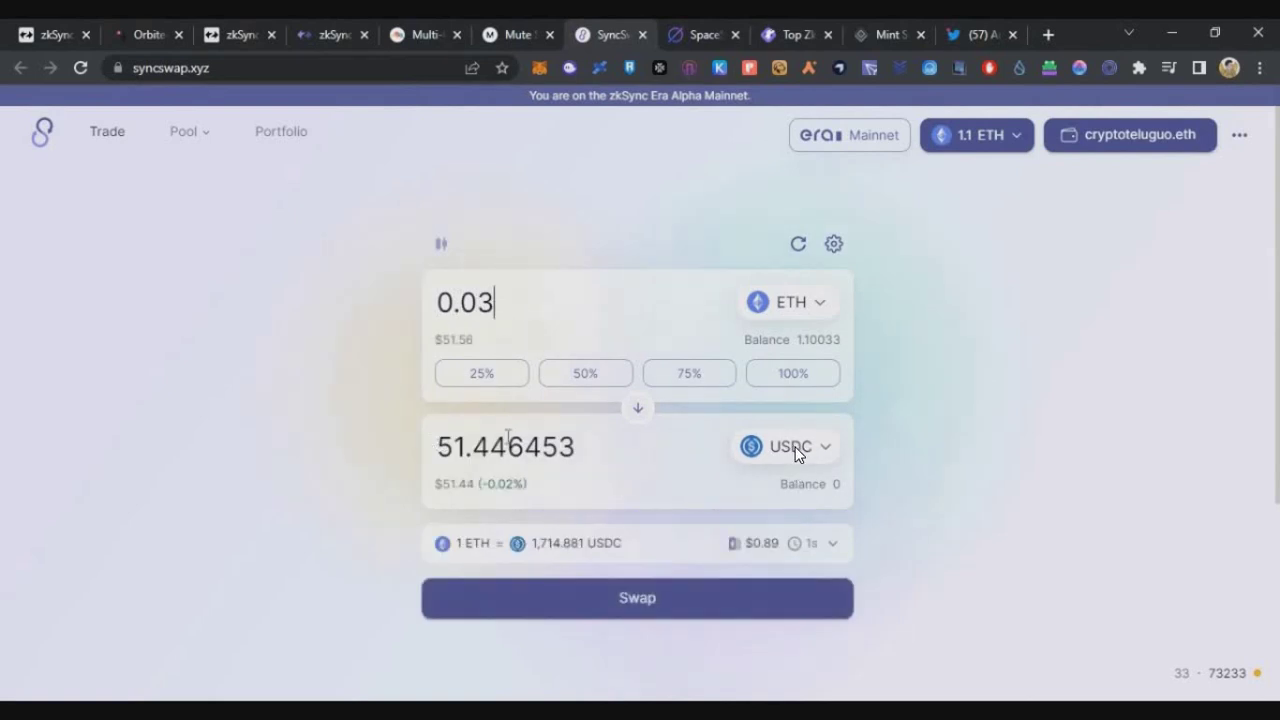
click(676, 601)
drag(1116, 368, 1231, 368)
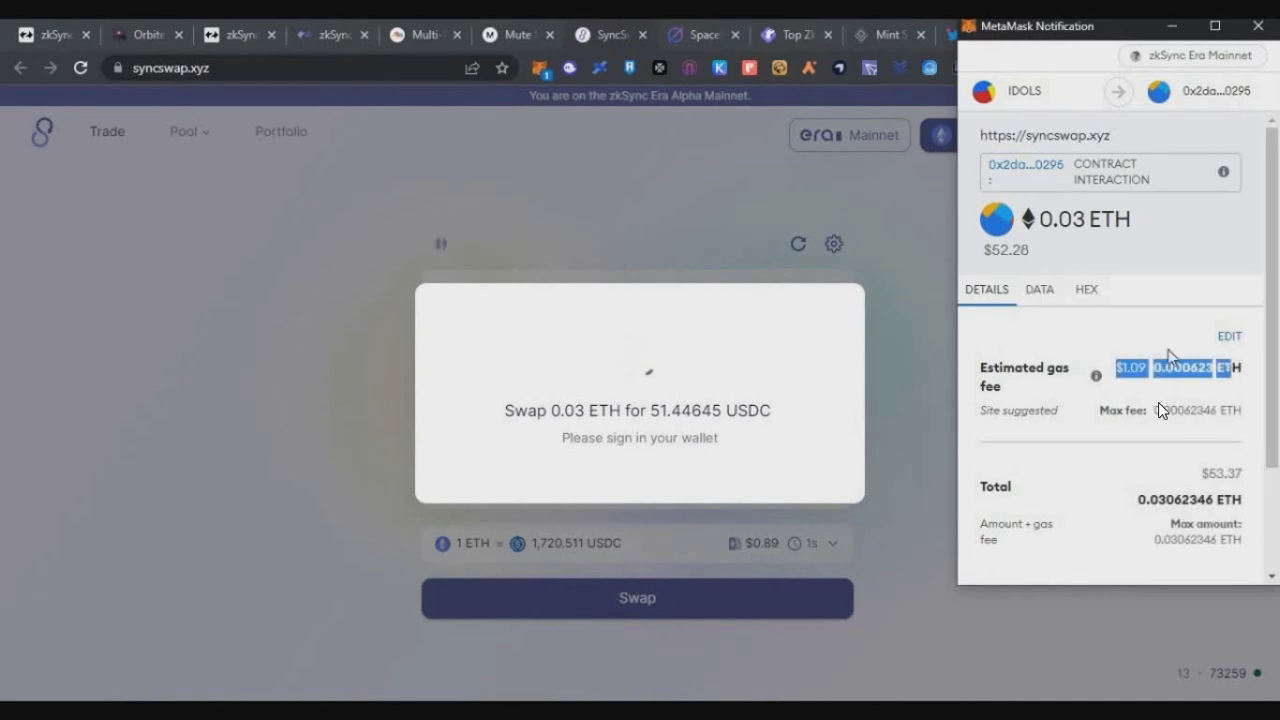
scroll(1149, 376, down, 3)
click(1180, 546)
Examine the completed SyncSwap swap and expand its gas refund details to read the refunded amount and actual cost.
drag(556, 374, 720, 395)
click(665, 424)
drag(493, 393, 785, 404)
click(599, 437)
mouse_move(612, 431)
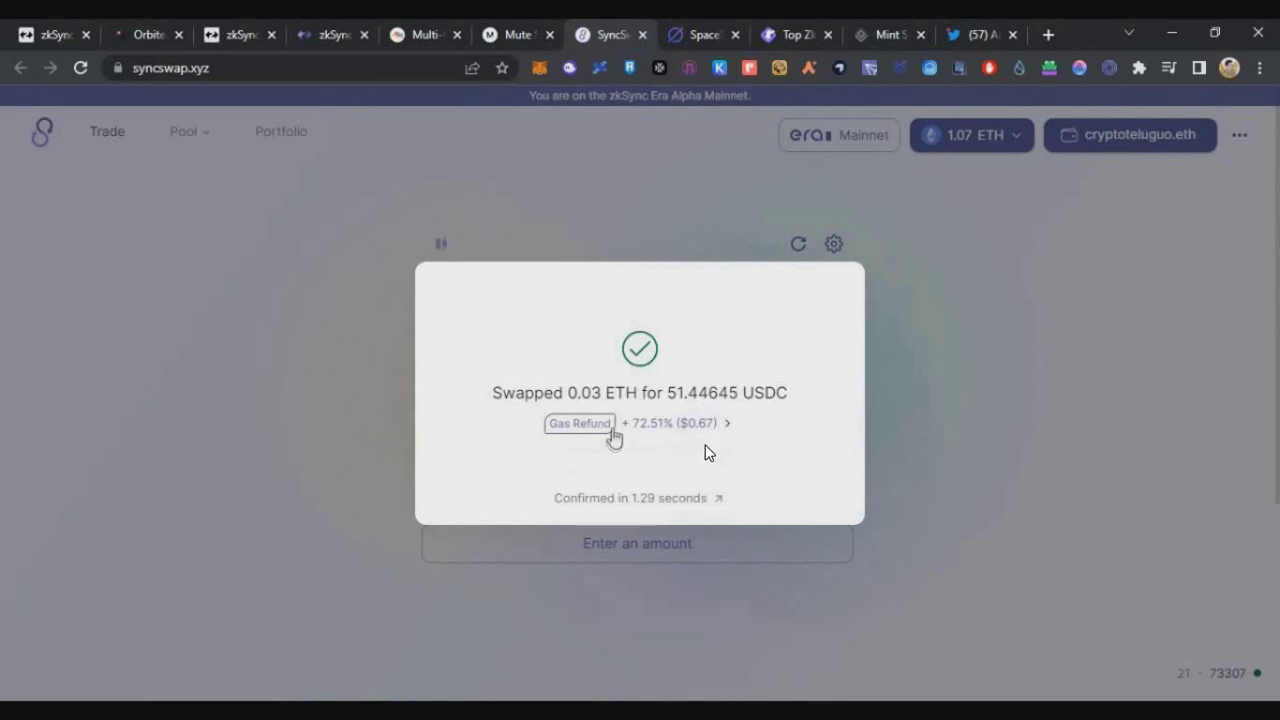
click(646, 428)
drag(512, 424, 778, 425)
mouse_move(649, 450)
mouse_down()
mouse_move(803, 448)
mouse_move(626, 456)
mouse_up()
click(805, 437)
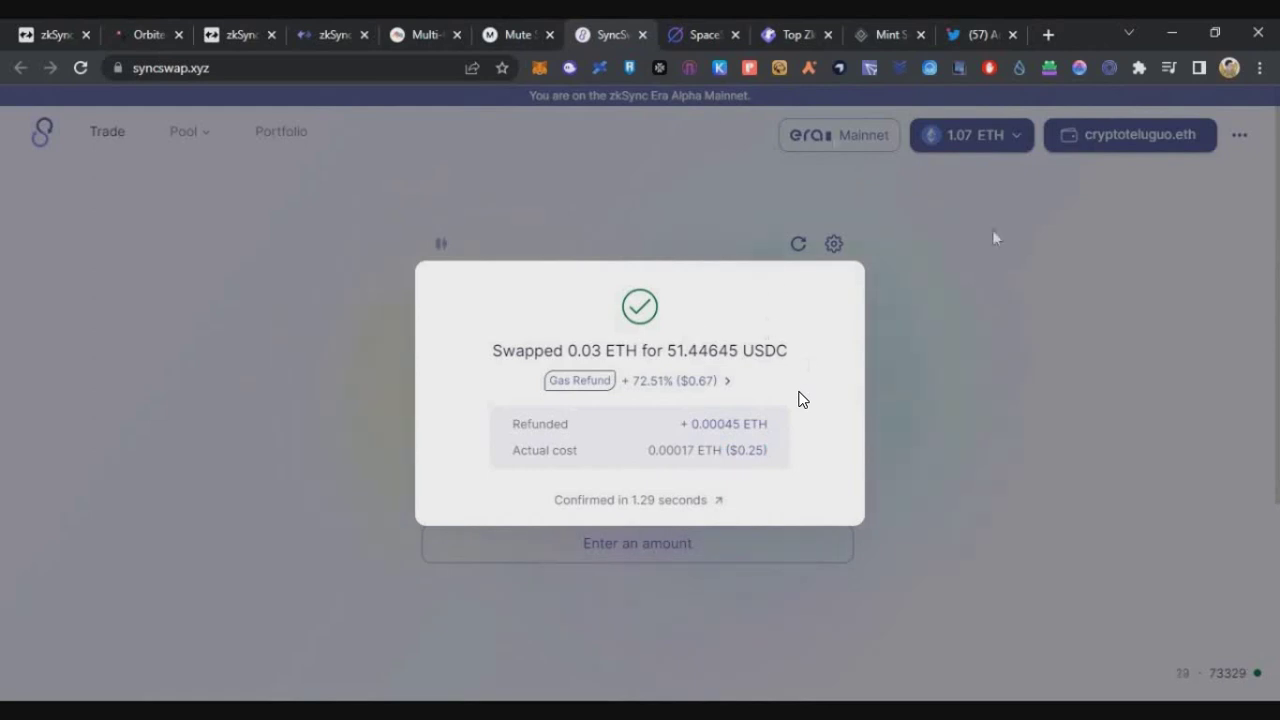
Switch to SpaceFi and set up a swap of the maximum USDC balance into ETH.
click(695, 36)
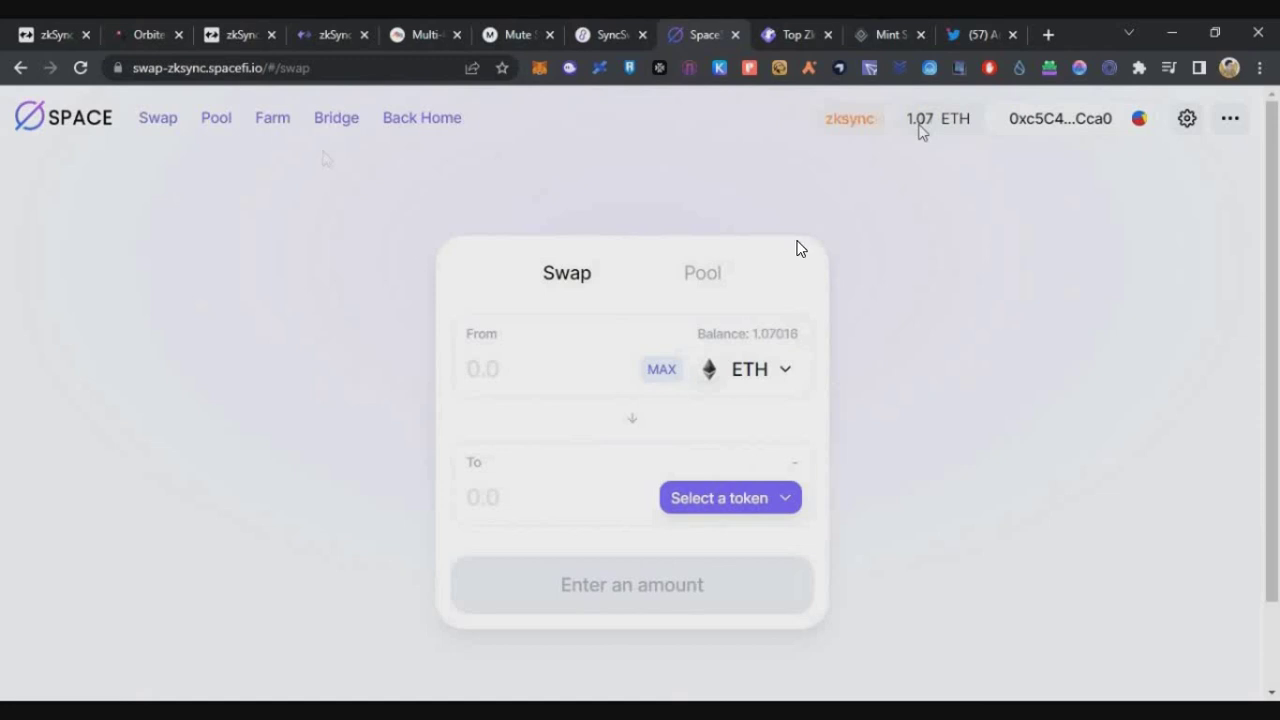
click(725, 497)
click(697, 309)
click(631, 420)
click(648, 372)
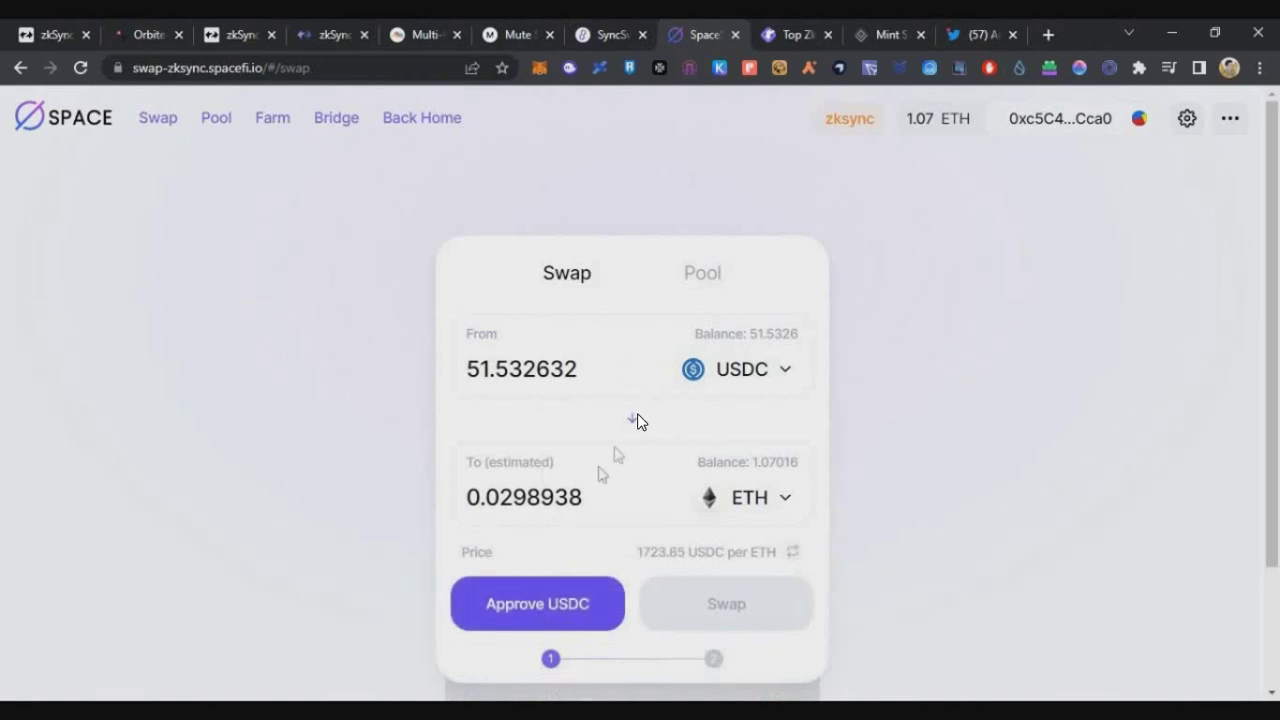
Approve USDC spending for SpaceFi with the suggested custom spending cap and confirm it in the wallet.
click(536, 596)
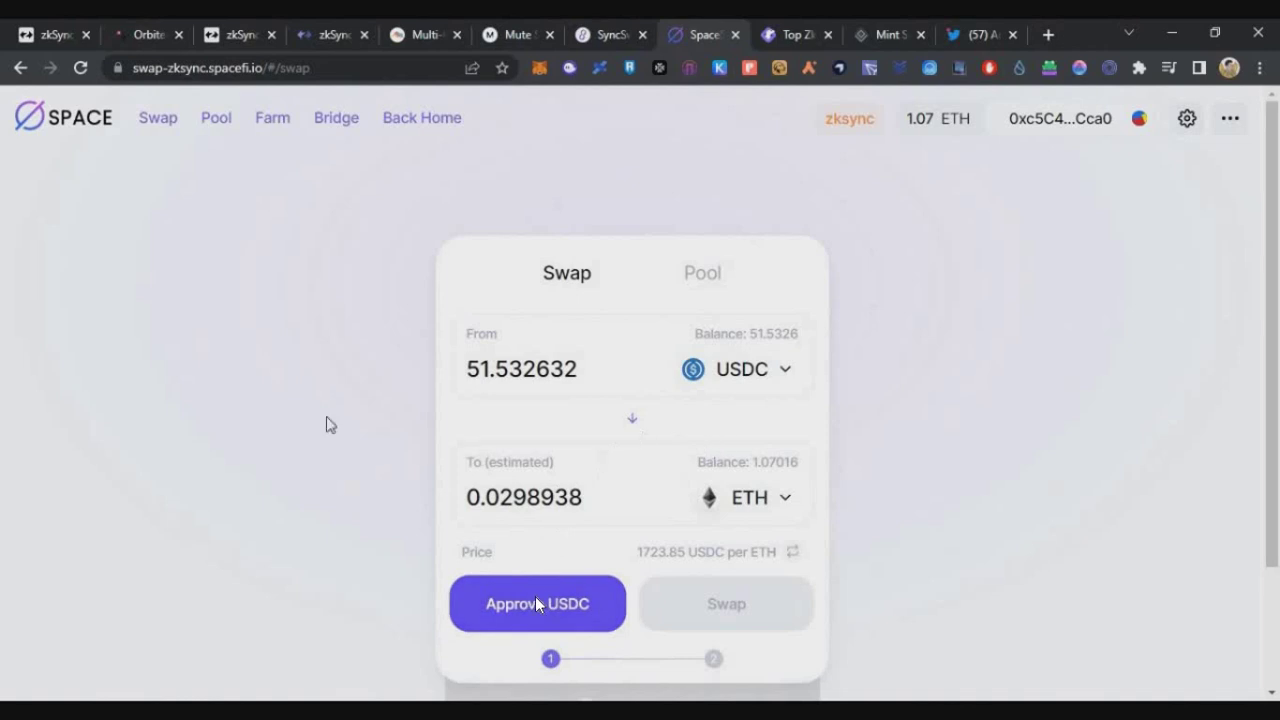
drag(1005, 452, 1105, 456)
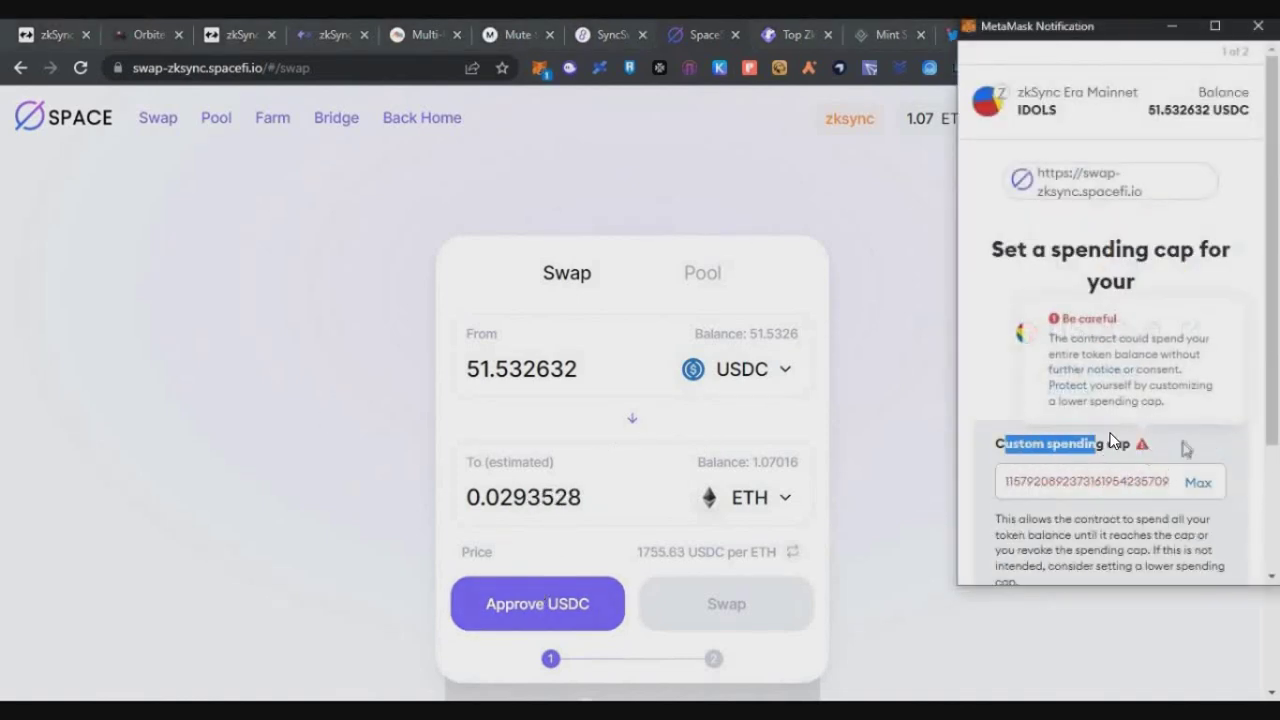
scroll(1215, 488, down, 2)
click(1168, 549)
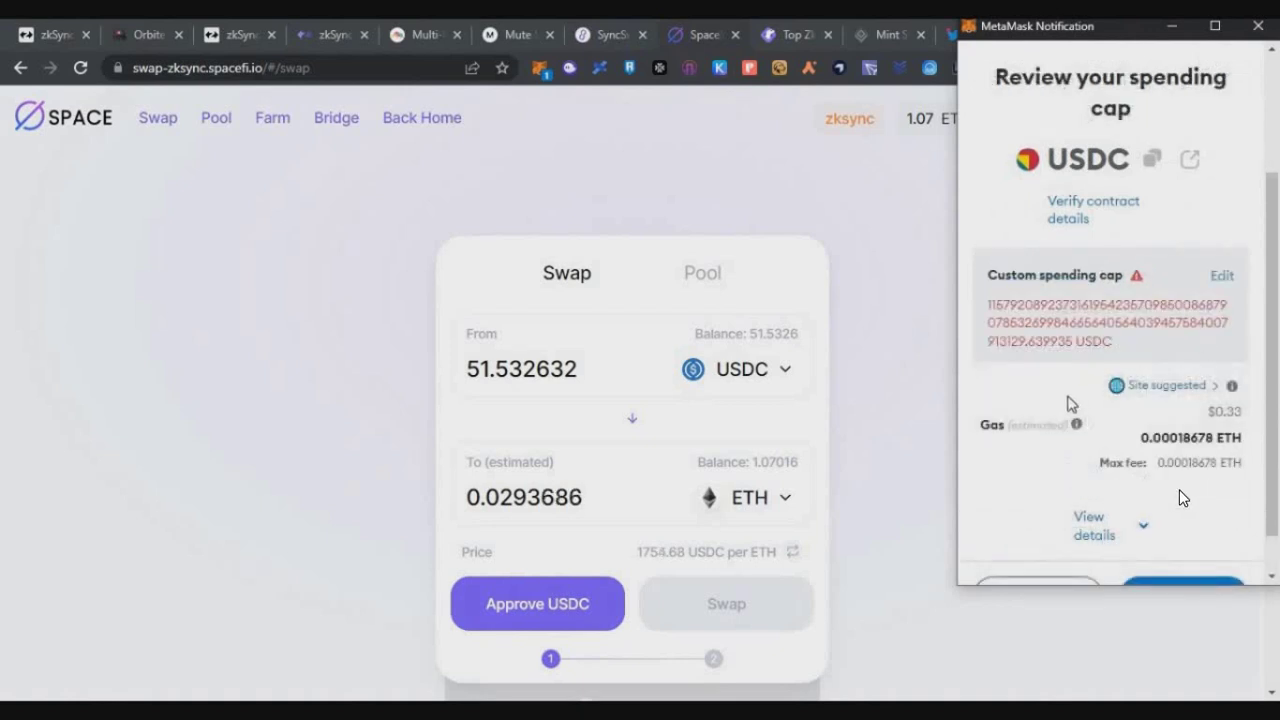
scroll(1200, 420, down, 1)
double_click(1230, 365)
click(1192, 556)
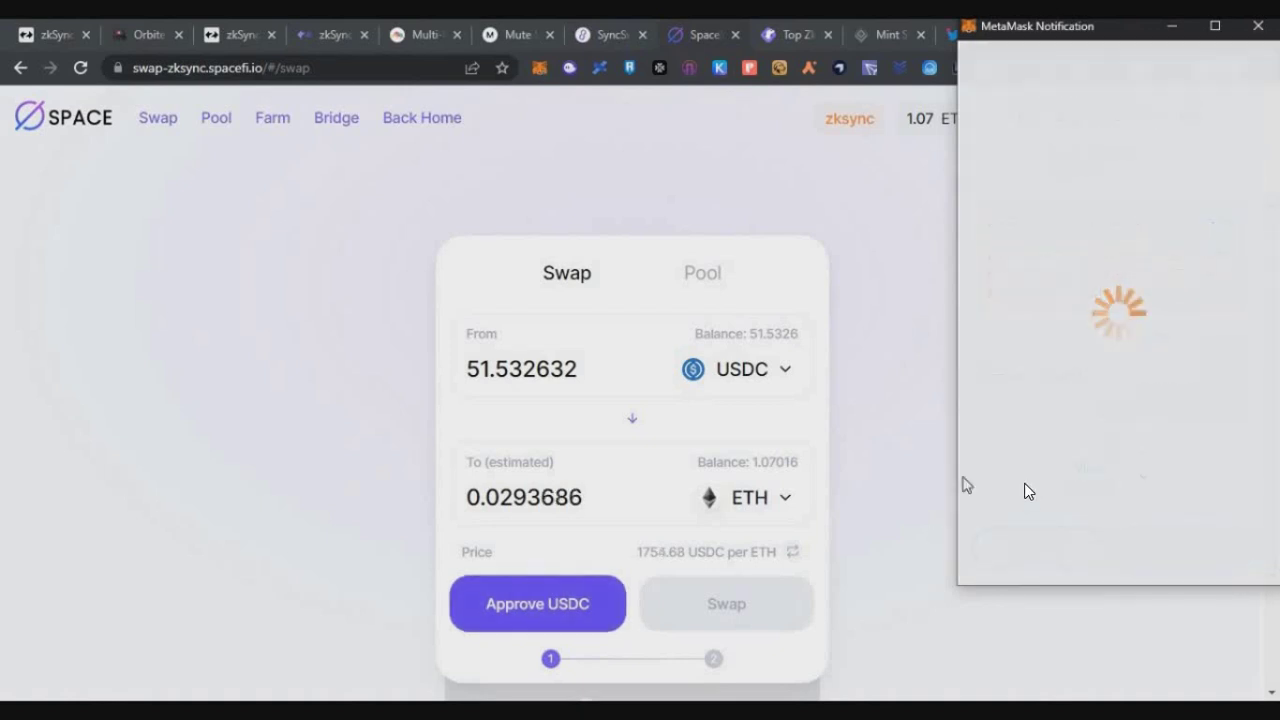
drag(988, 172, 1070, 168)
Swap the approved USDC for ETH, confirm the transaction in the wallet, and check the updated ETH balance.
click(716, 615)
click(767, 546)
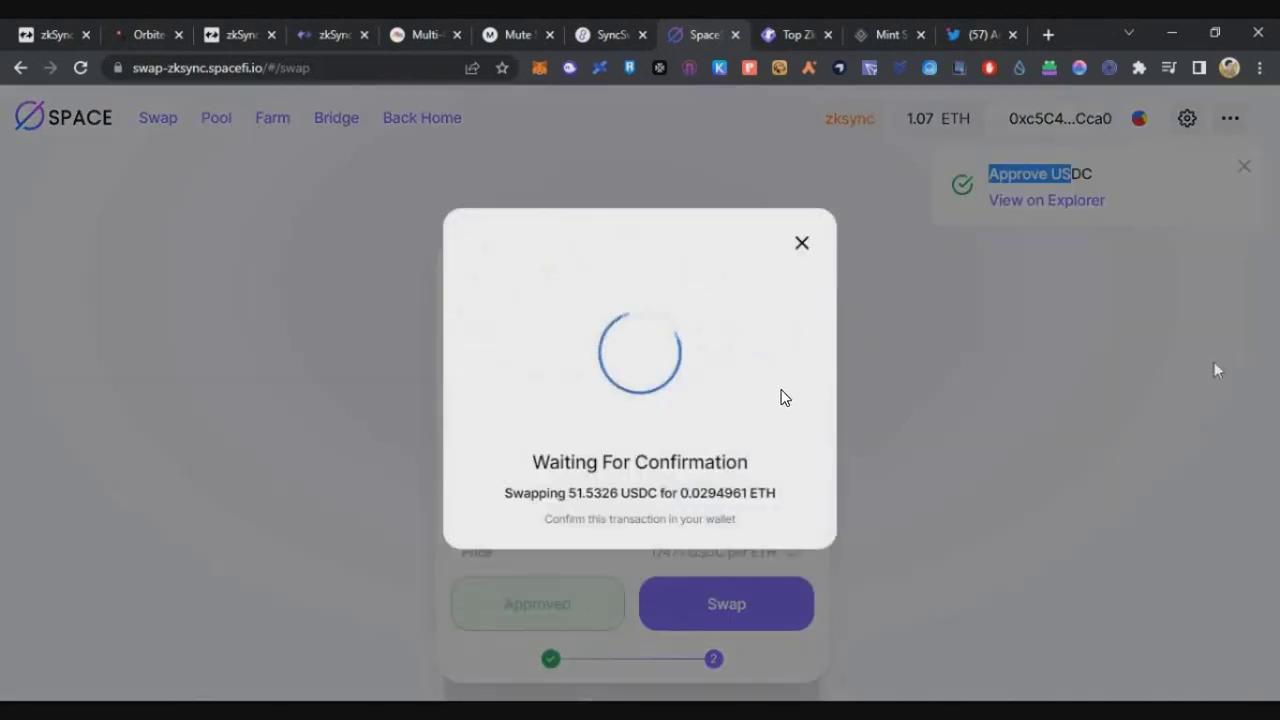
scroll(1178, 535, down, 2)
click(1184, 546)
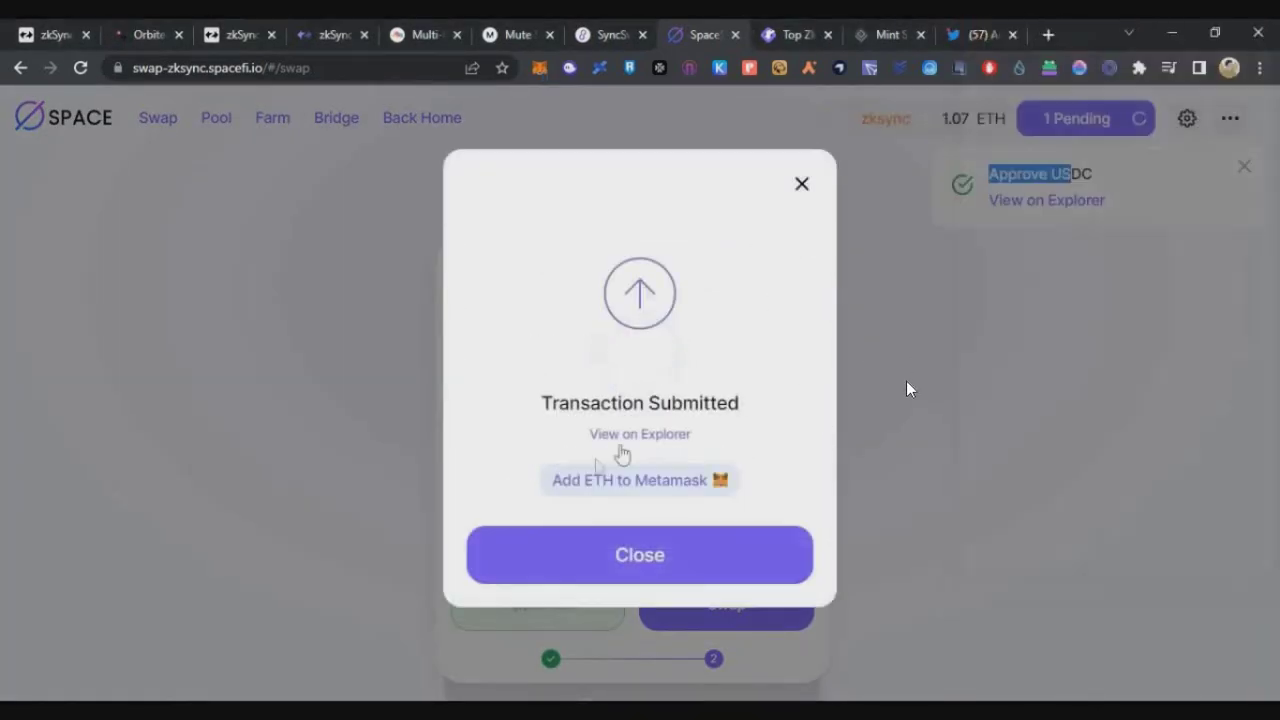
drag(558, 404, 744, 403)
click(760, 347)
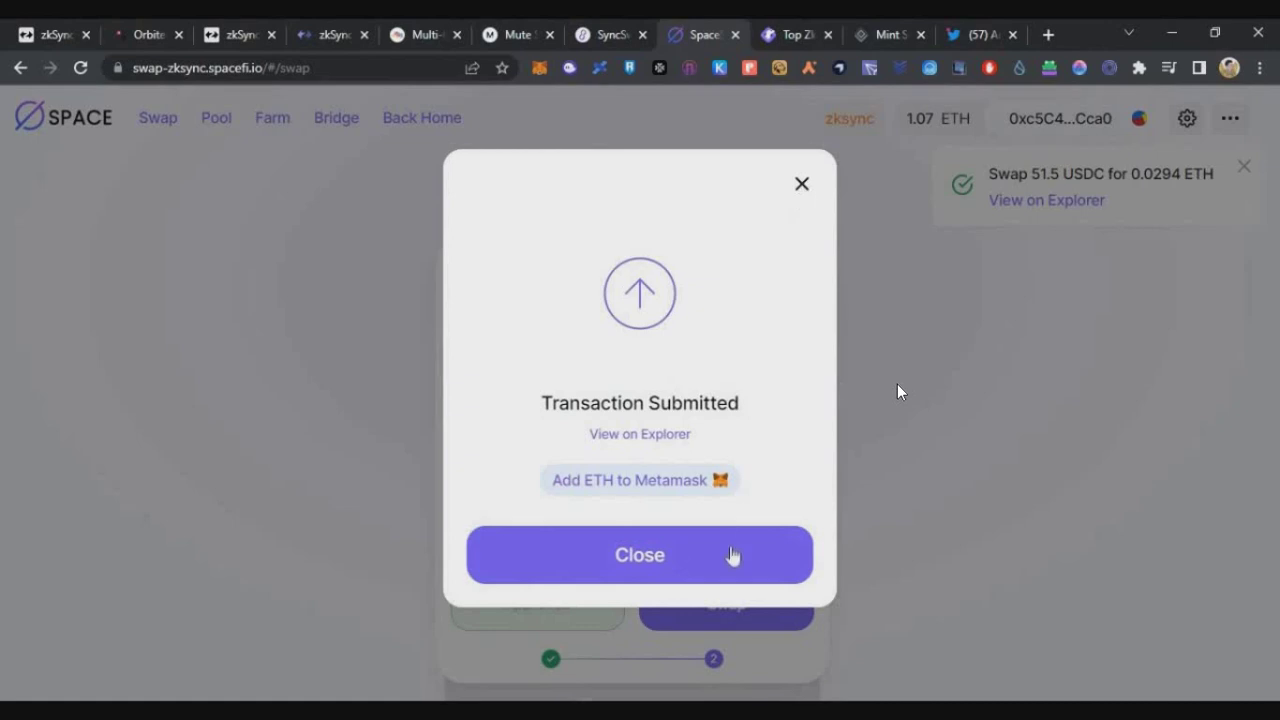
click(734, 557)
drag(1178, 168, 825, 460)
mouse_move(941, 118)
mouse_down()
mouse_move(913, 118)
mouse_move(949, 119)
mouse_up()
click(918, 391)
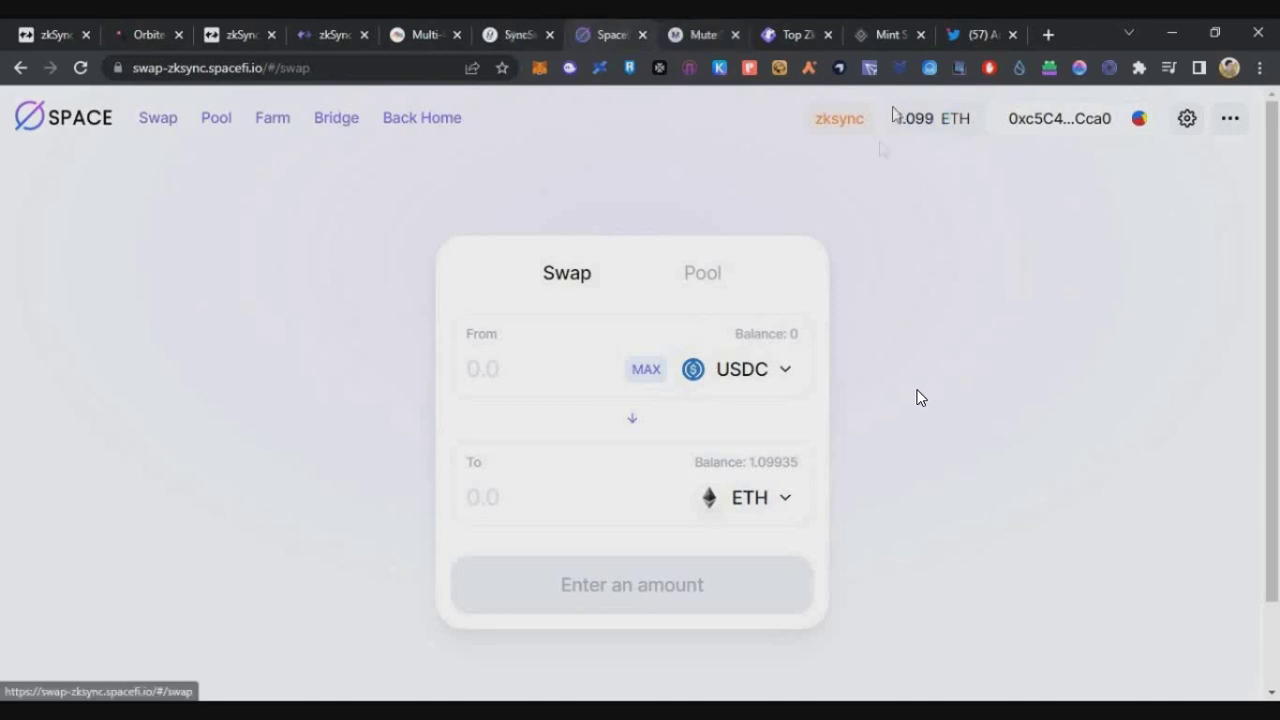
drag(896, 118, 950, 119)
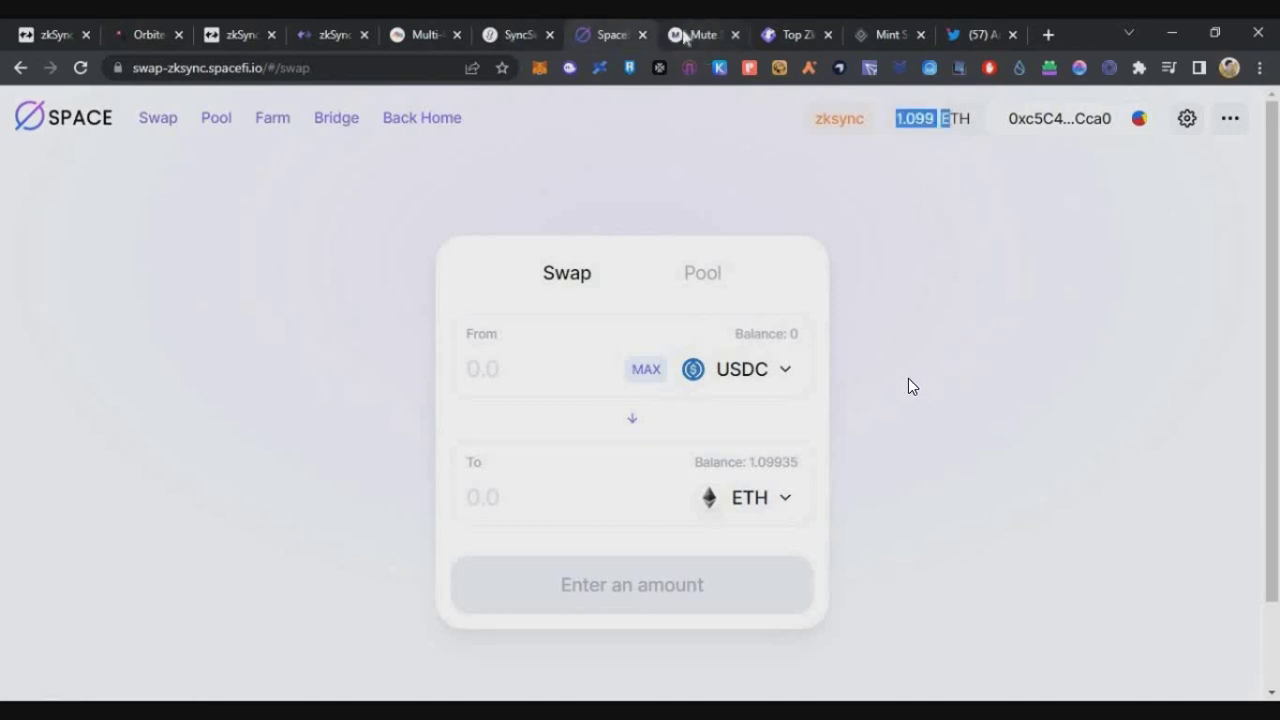
Switch to Mute, swap 0.05 ETH for USDC, confirm in the wallet, and check the USDC balance.
click(699, 35)
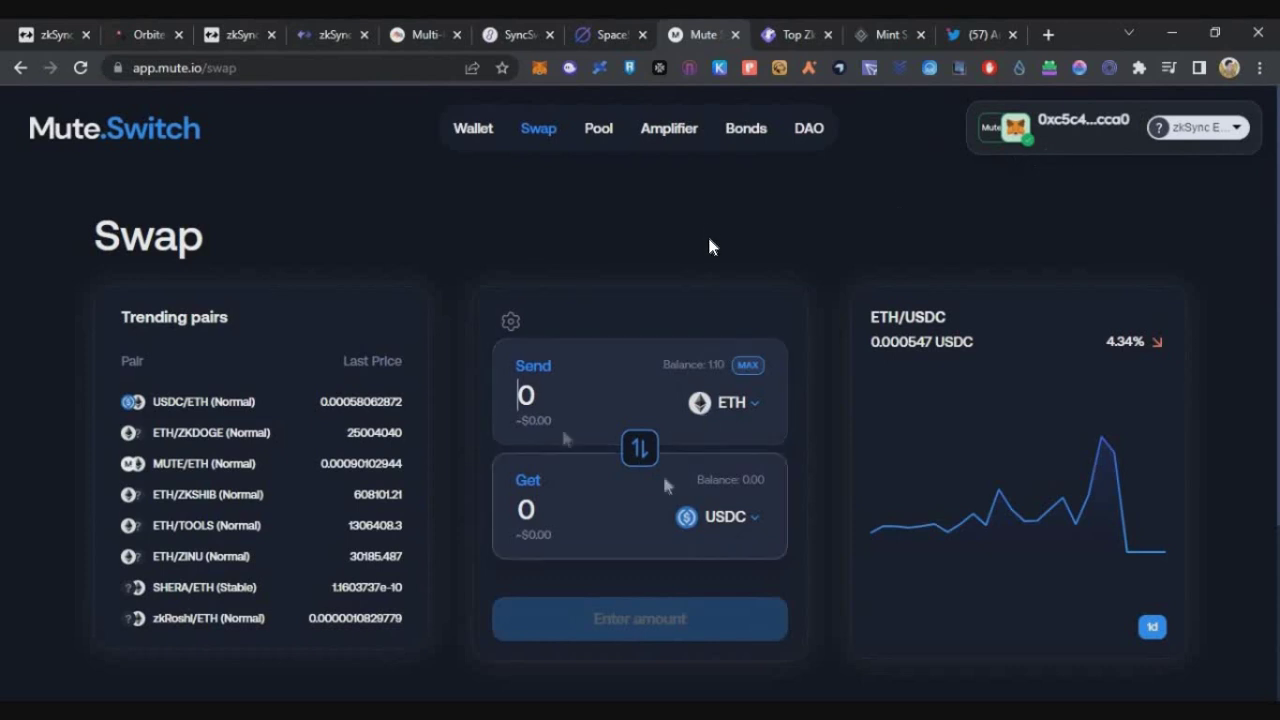
text(.05)
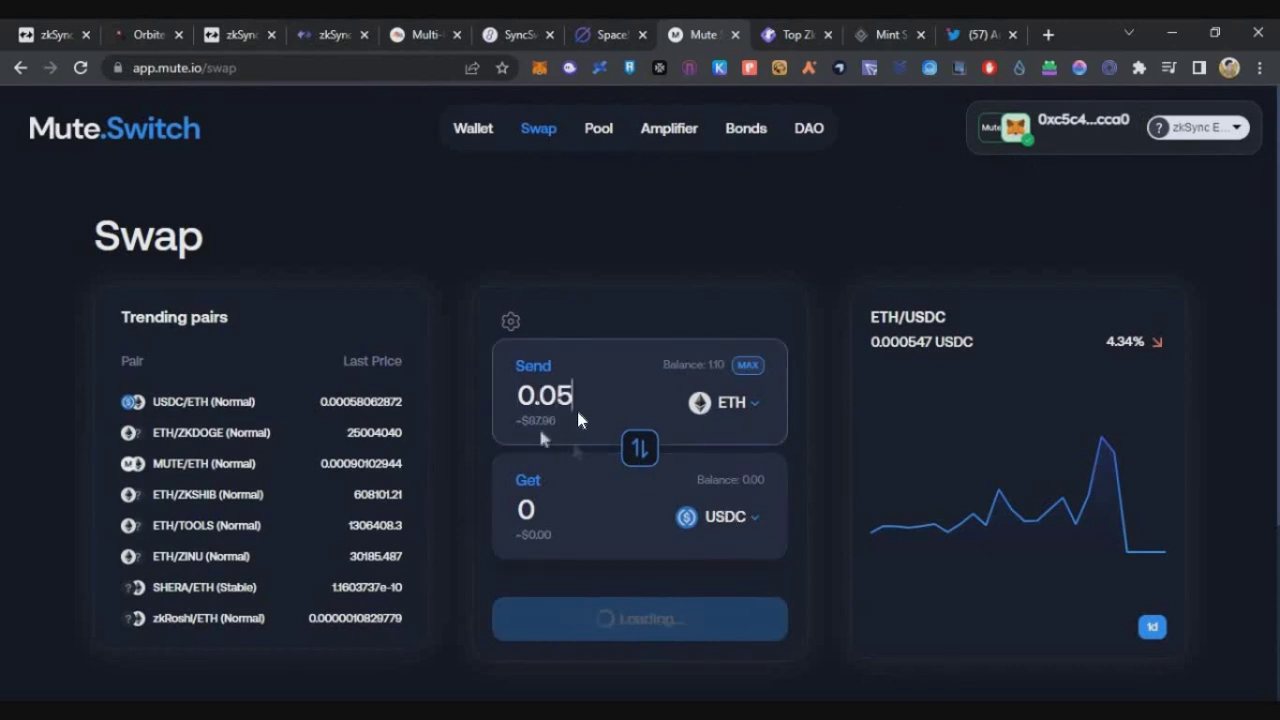
scroll(596, 389, down, 1)
click(655, 626)
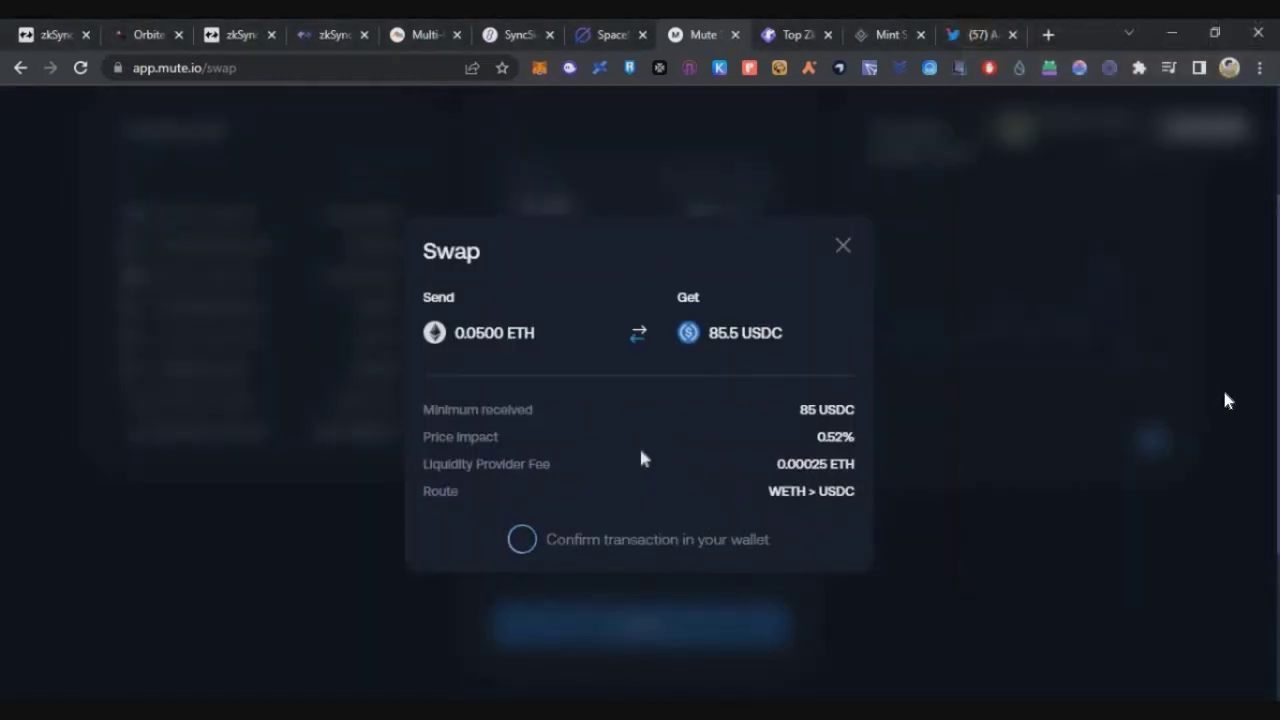
click(1020, 519)
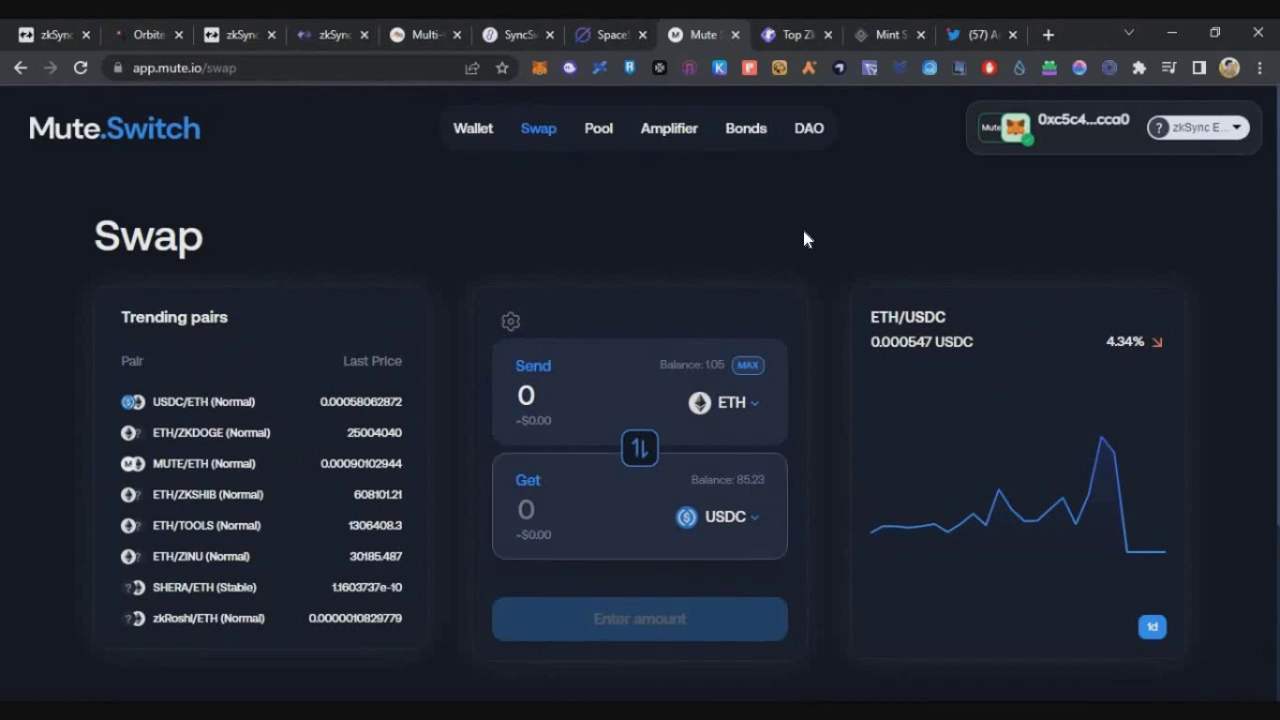
double_click(750, 480)
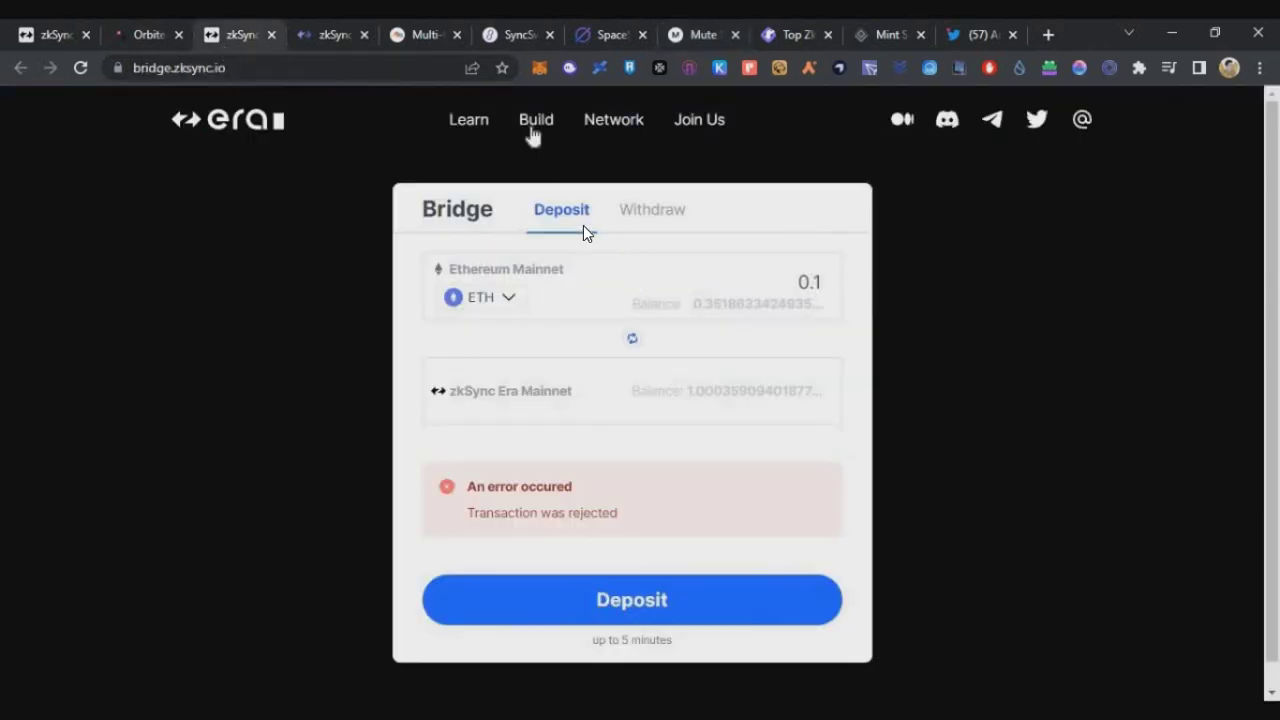
Open the zkSync Era portal wallet and check the ETH and USDC balances.
mouse_move(611, 120)
click(357, 292)
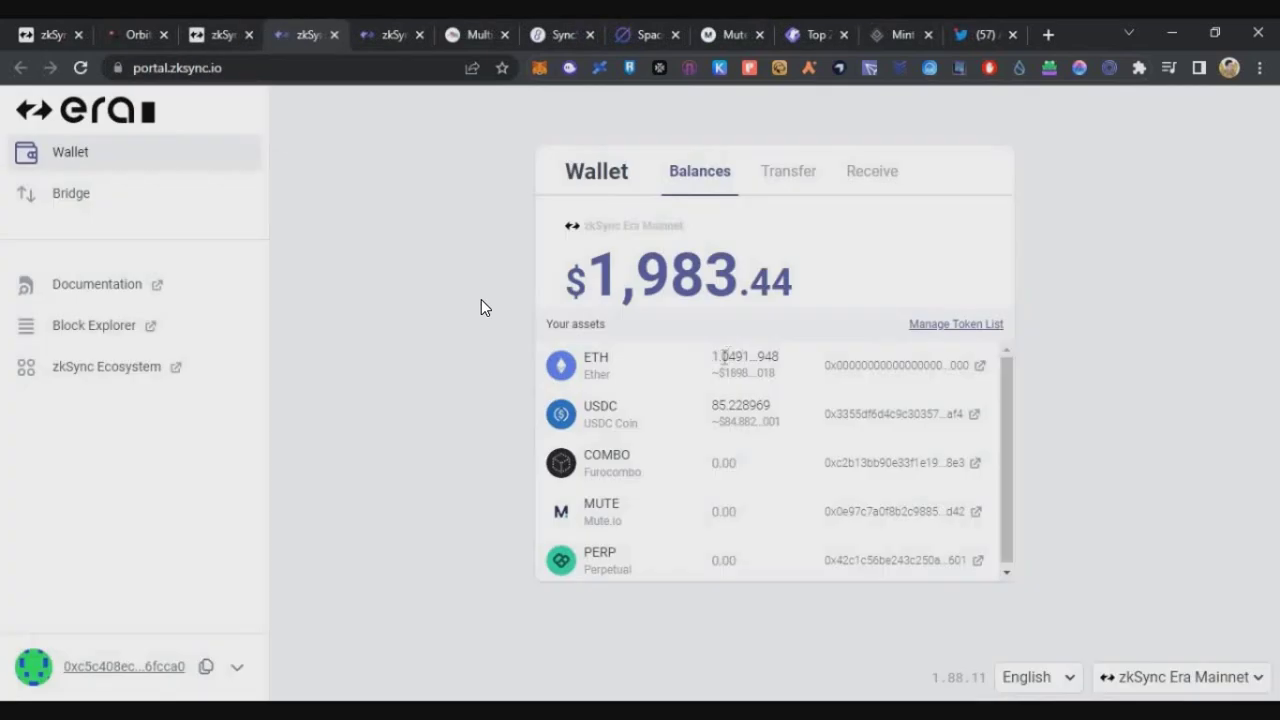
drag(738, 357, 802, 358)
drag(740, 404, 736, 458)
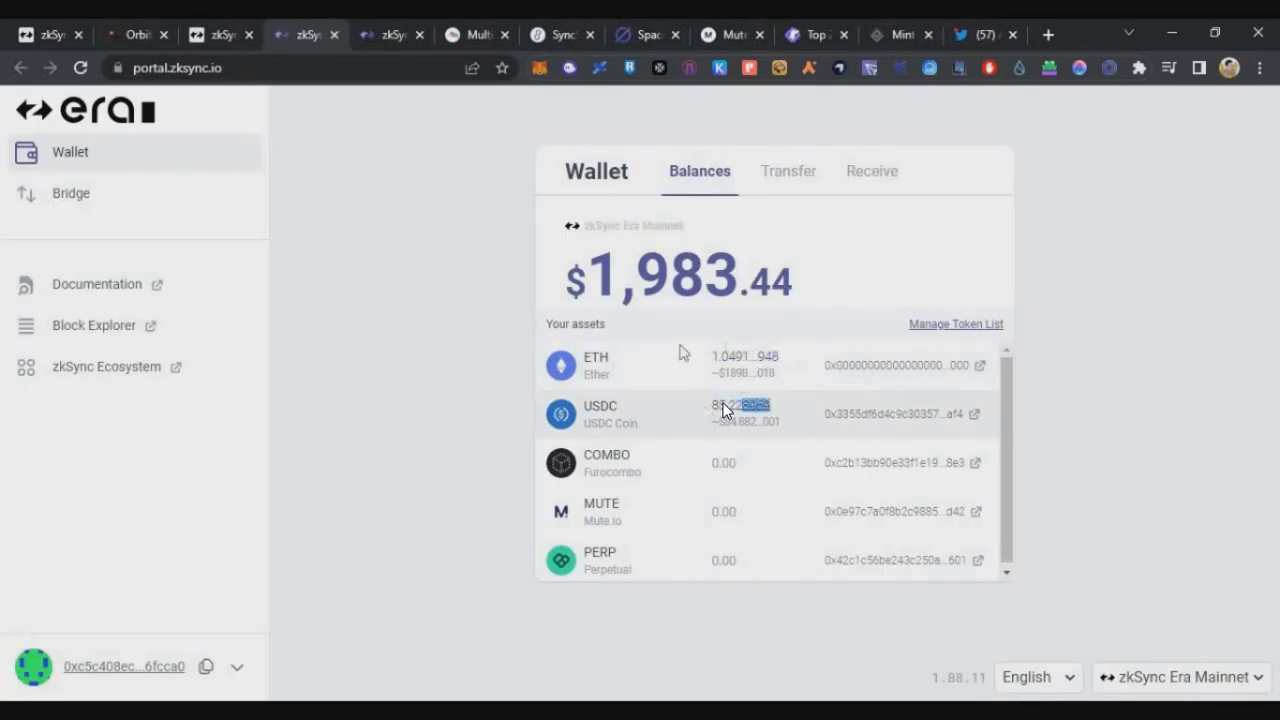
click(927, 185)
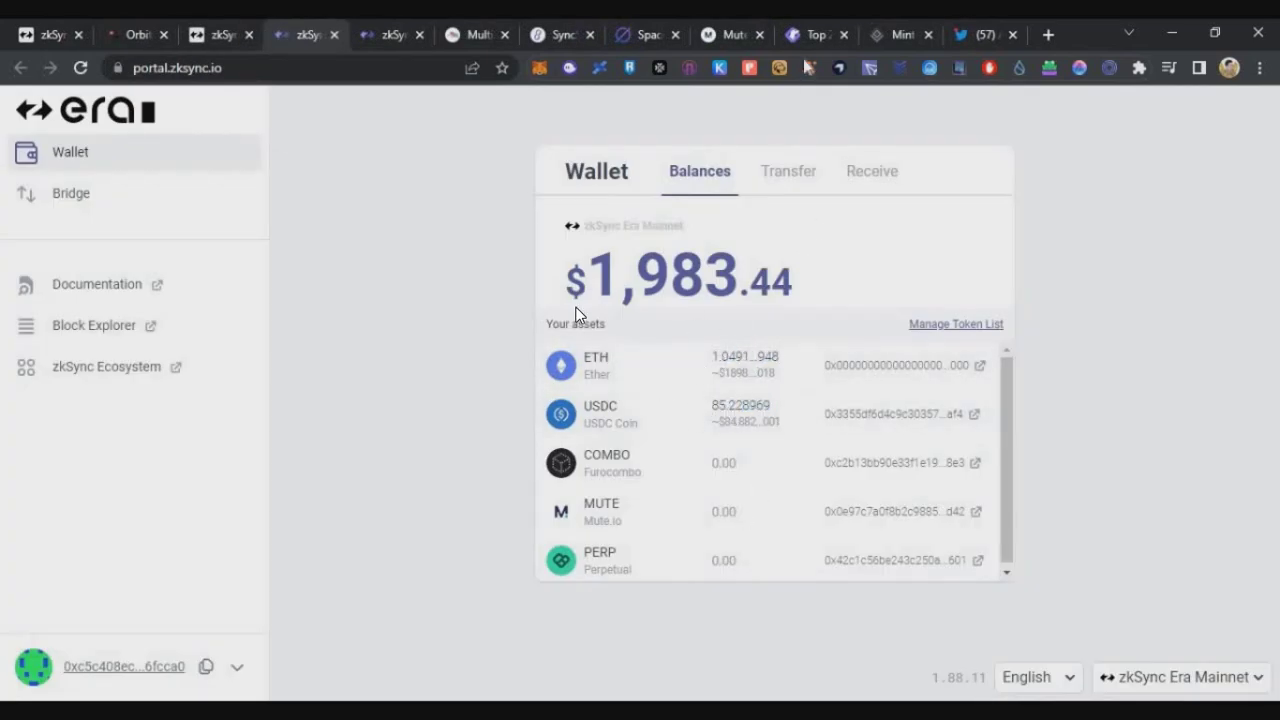
Switch to GeckoTerminal and examine the zkSync pools, including their prices and 24-hour transactions.
click(809, 39)
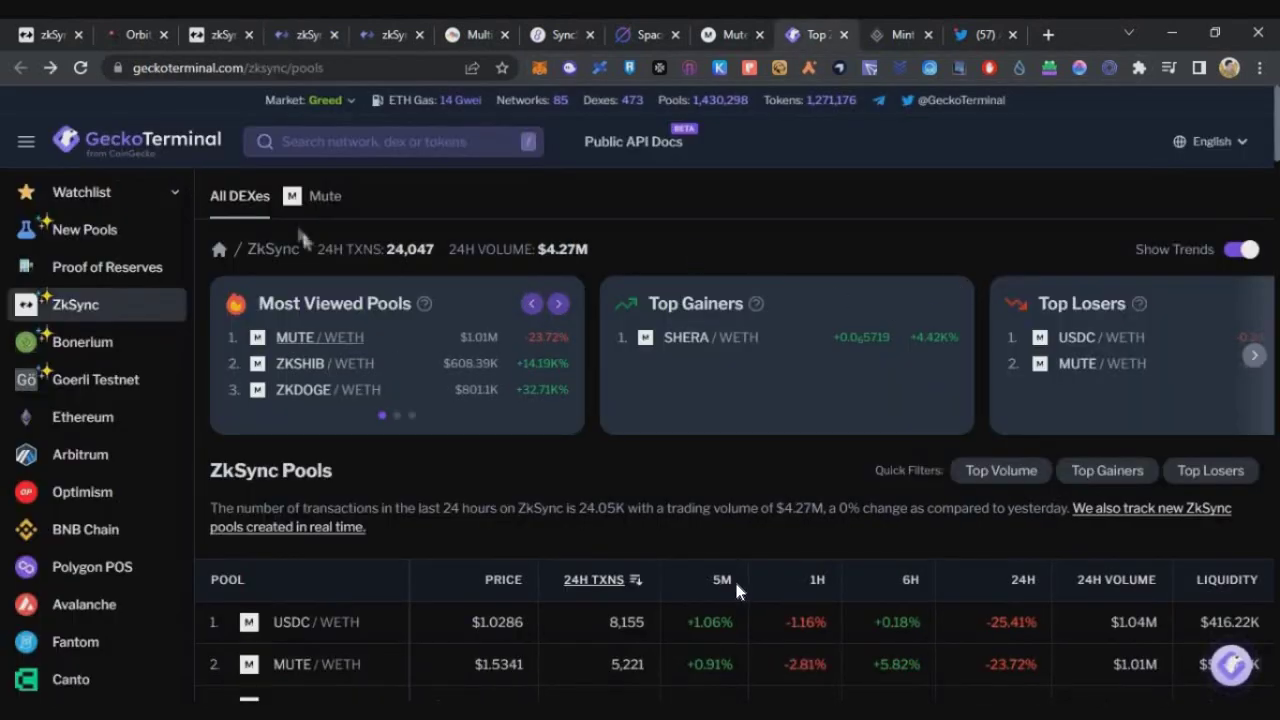
double_click(325, 197)
scroll(718, 489, down, 4)
scroll(563, 400, up, 4)
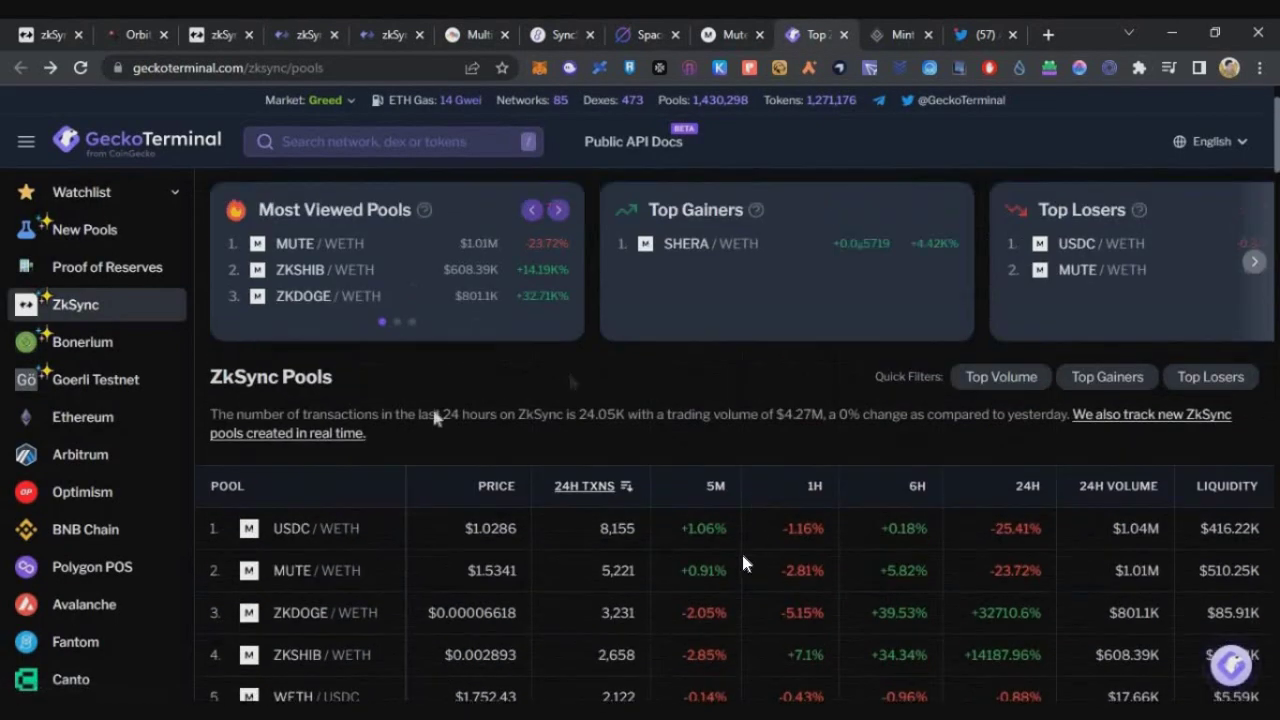
drag(344, 250, 652, 236)
click(682, 236)
Open Mint Square's new NFT form and fill in the CryptoHindi logo, name "CryptoHindi", description "Official CryptoHindi" and the Twitter profile link.
key(ctrl+Tab)
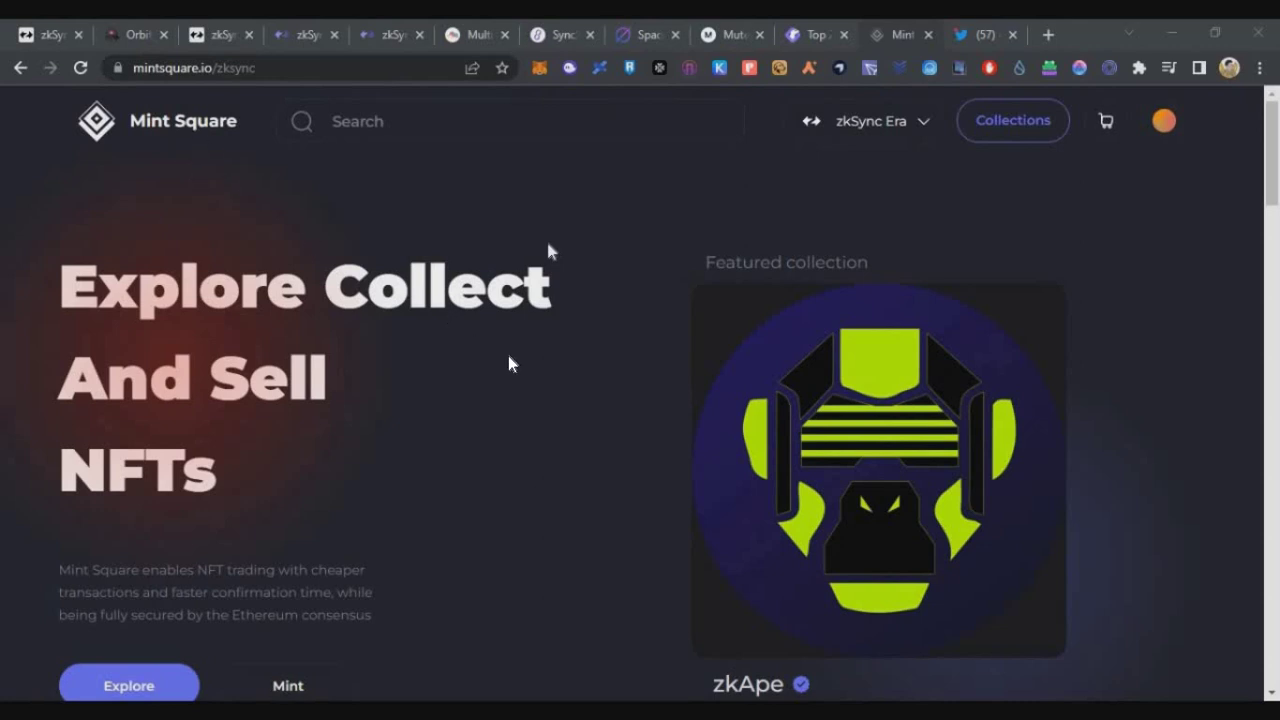
scroll(617, 330, down, 1)
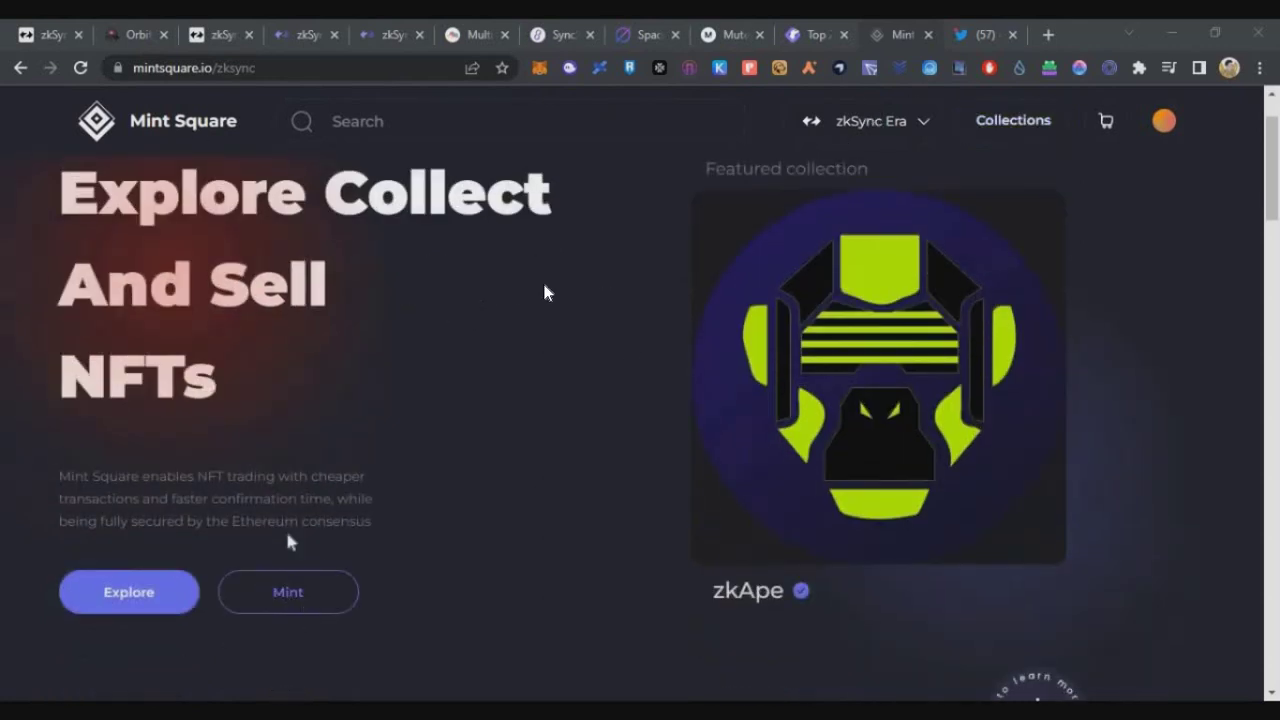
click(298, 600)
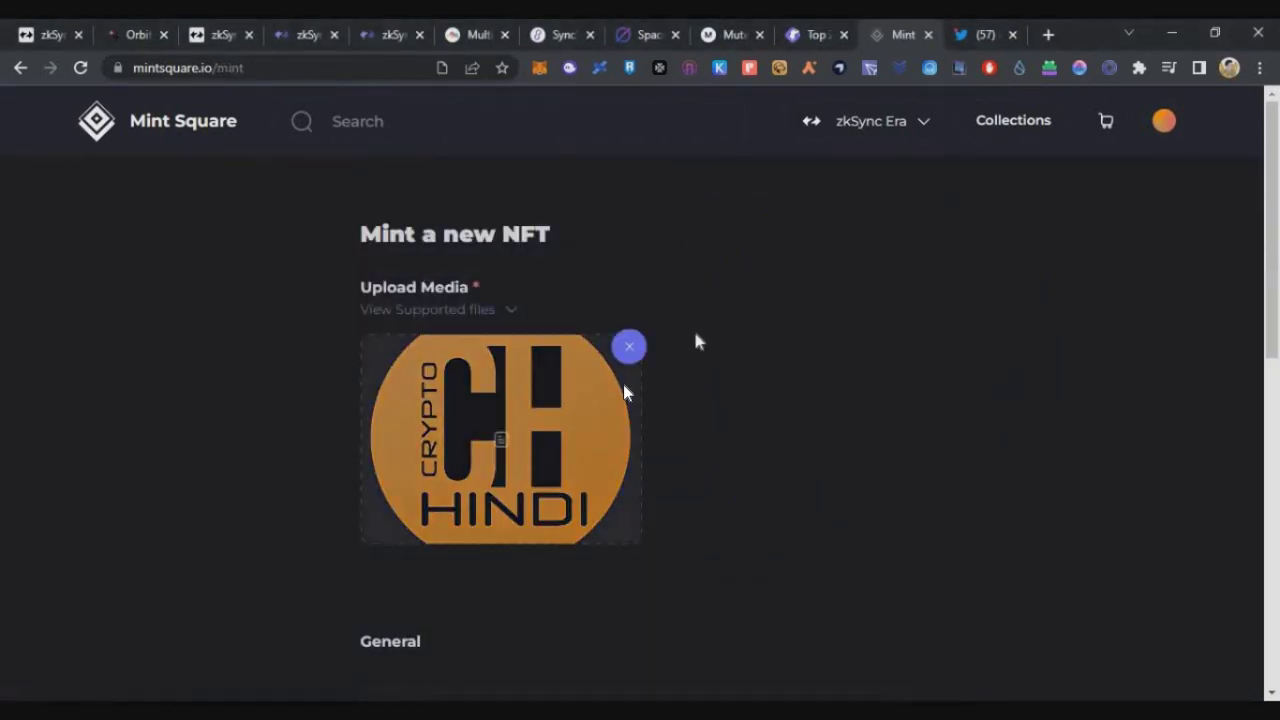
scroll(529, 251, down, 5)
click(494, 243)
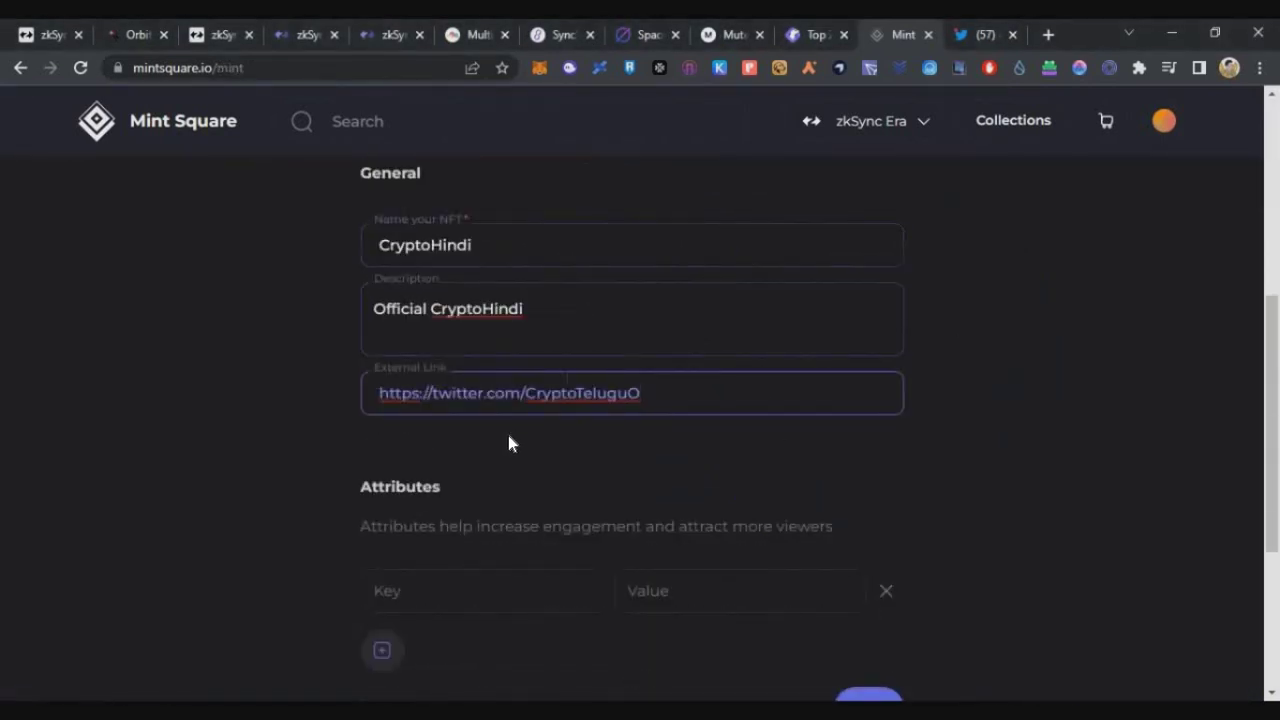
scroll(900, 500, down, 3)
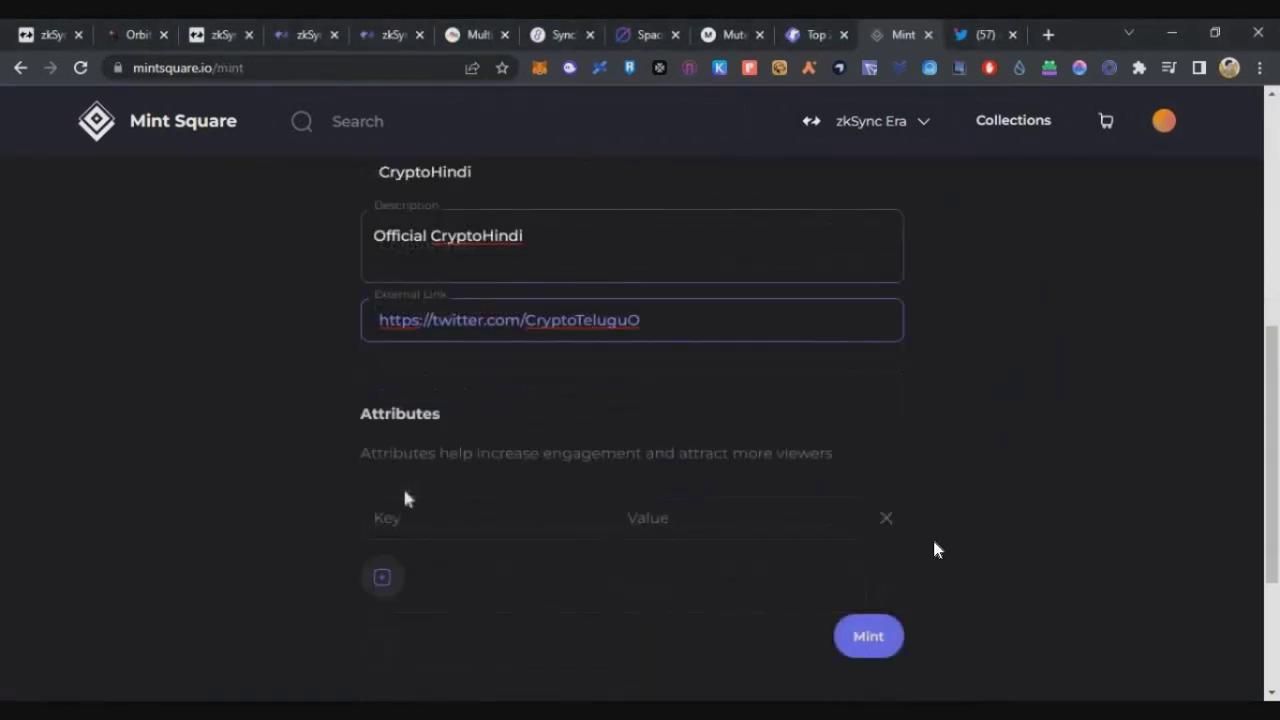
Mint the NFT, check the gas fee, confirm the transaction in the wallet, and read the minting result.
click(880, 530)
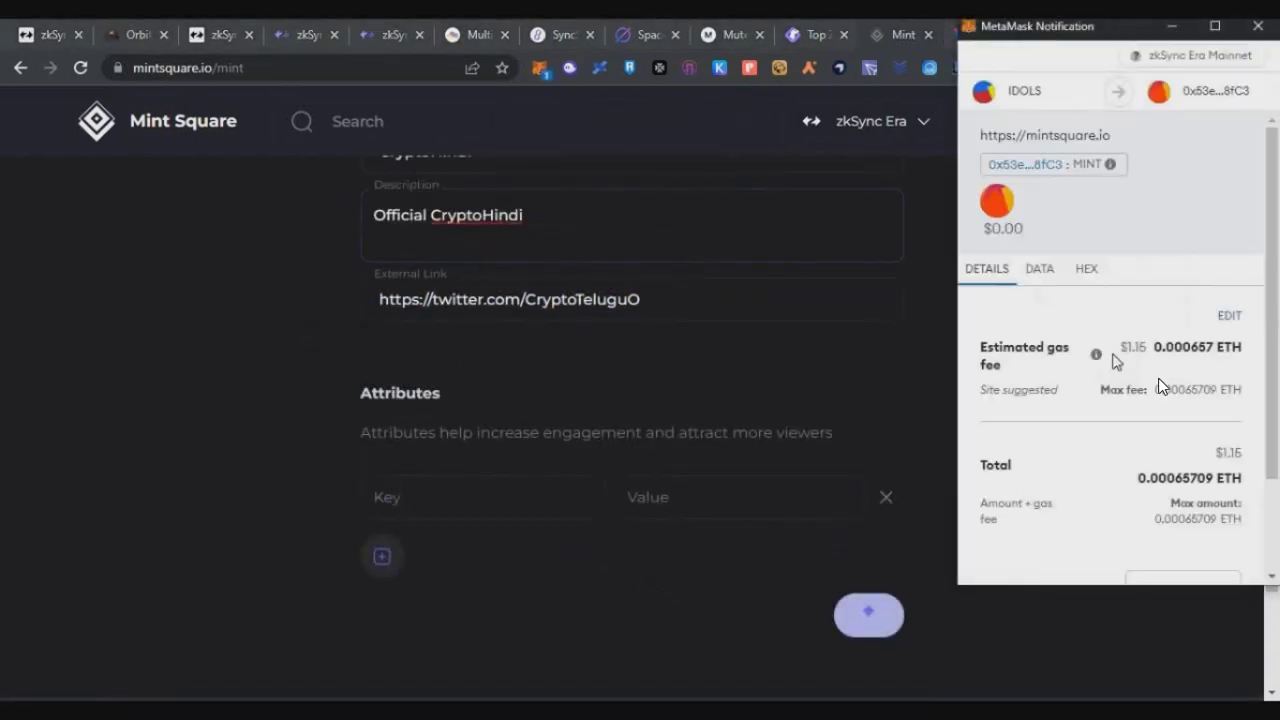
double_click(1133, 347)
scroll(1110, 400, down, 2)
click(1203, 549)
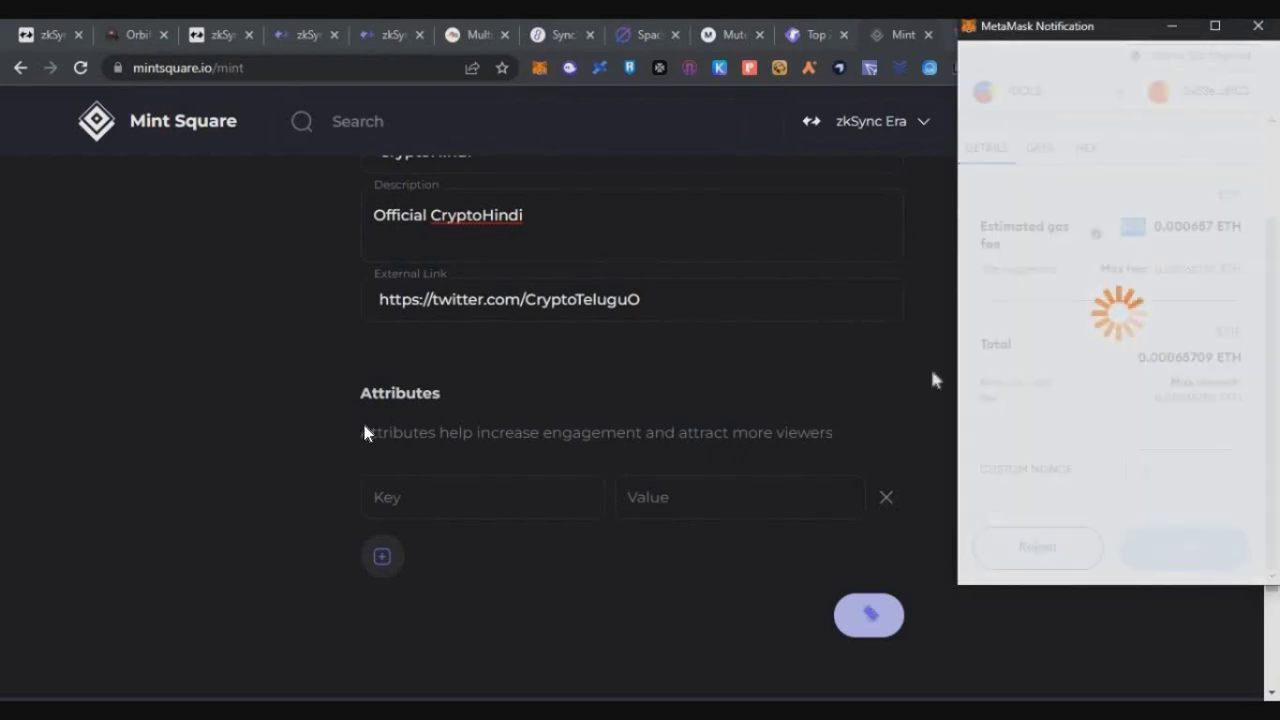
drag(522, 363, 645, 403)
drag(502, 402, 744, 428)
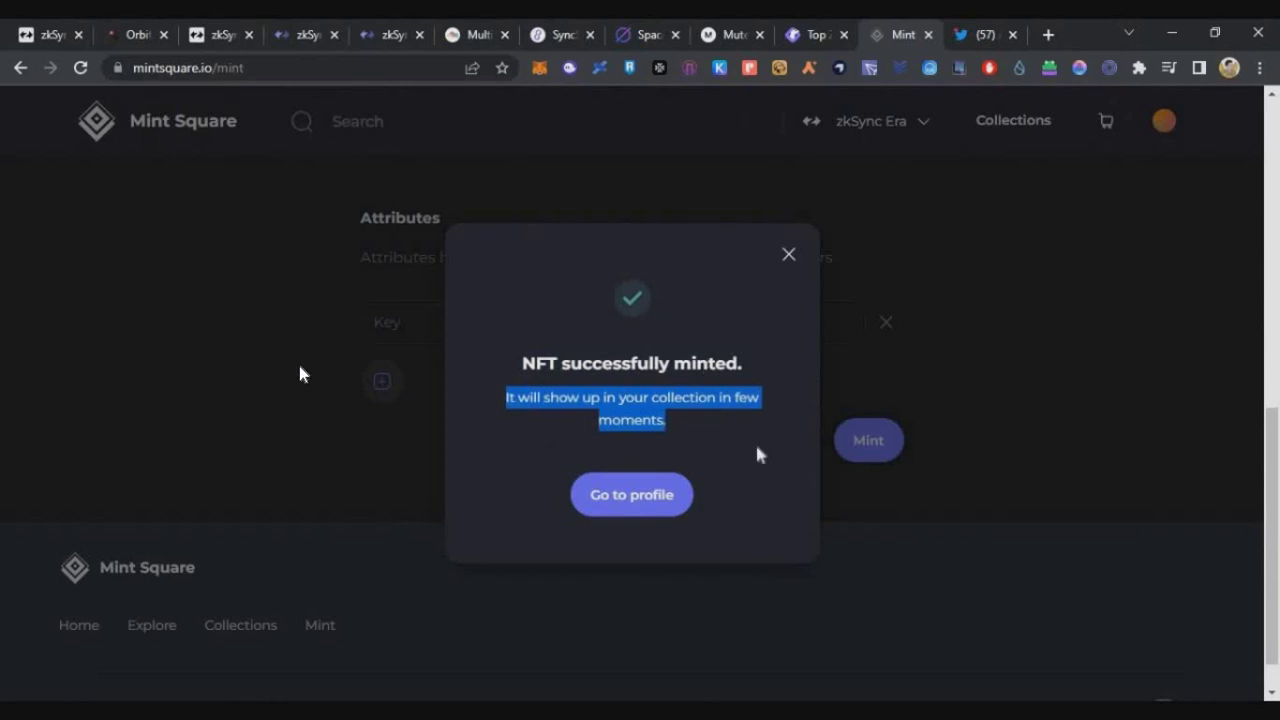
Go to the profile's collected NFTs, open the minted CryptoHindi NFT and review the offers made on it.
click(652, 517)
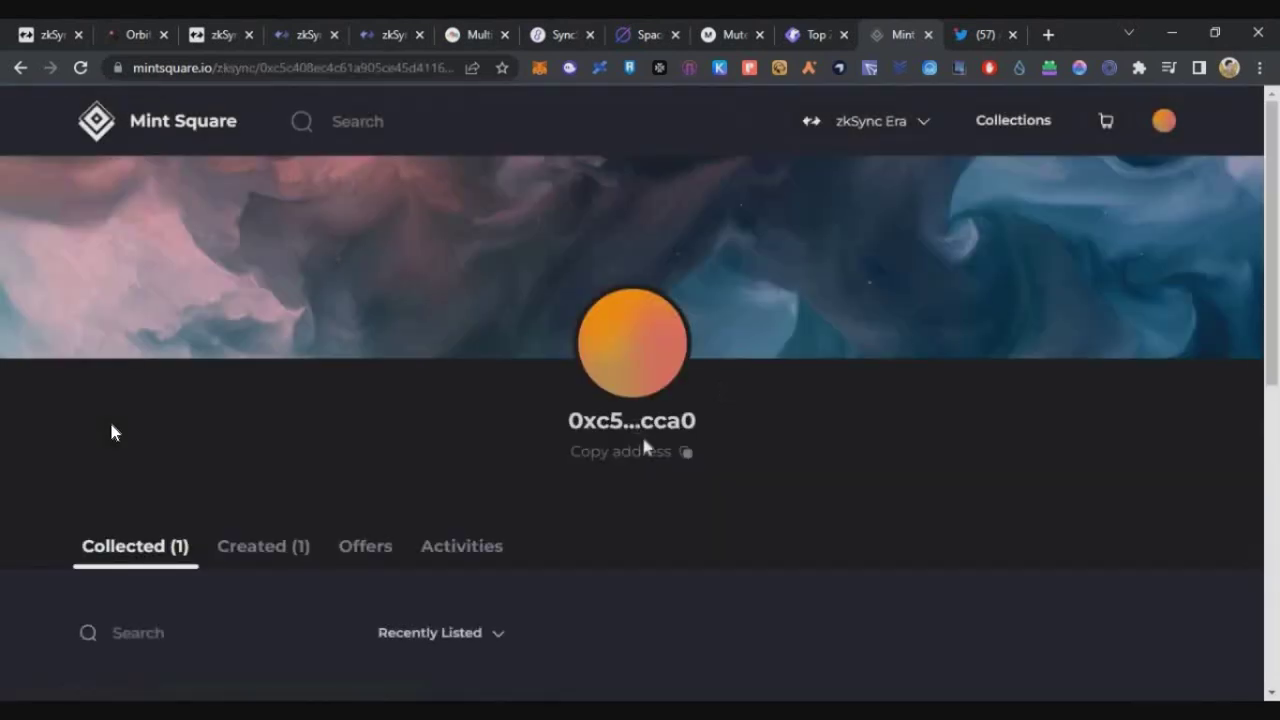
scroll(643, 444, down, 3)
scroll(111, 432, down, 2)
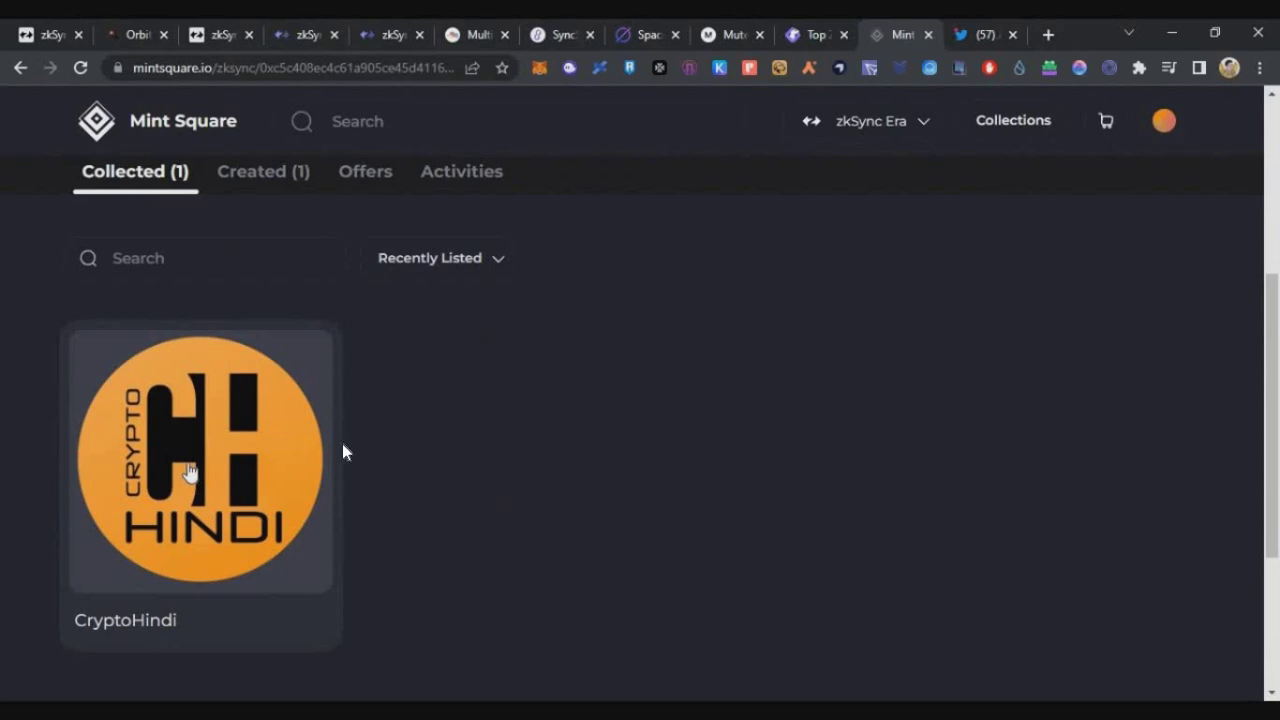
click(190, 470)
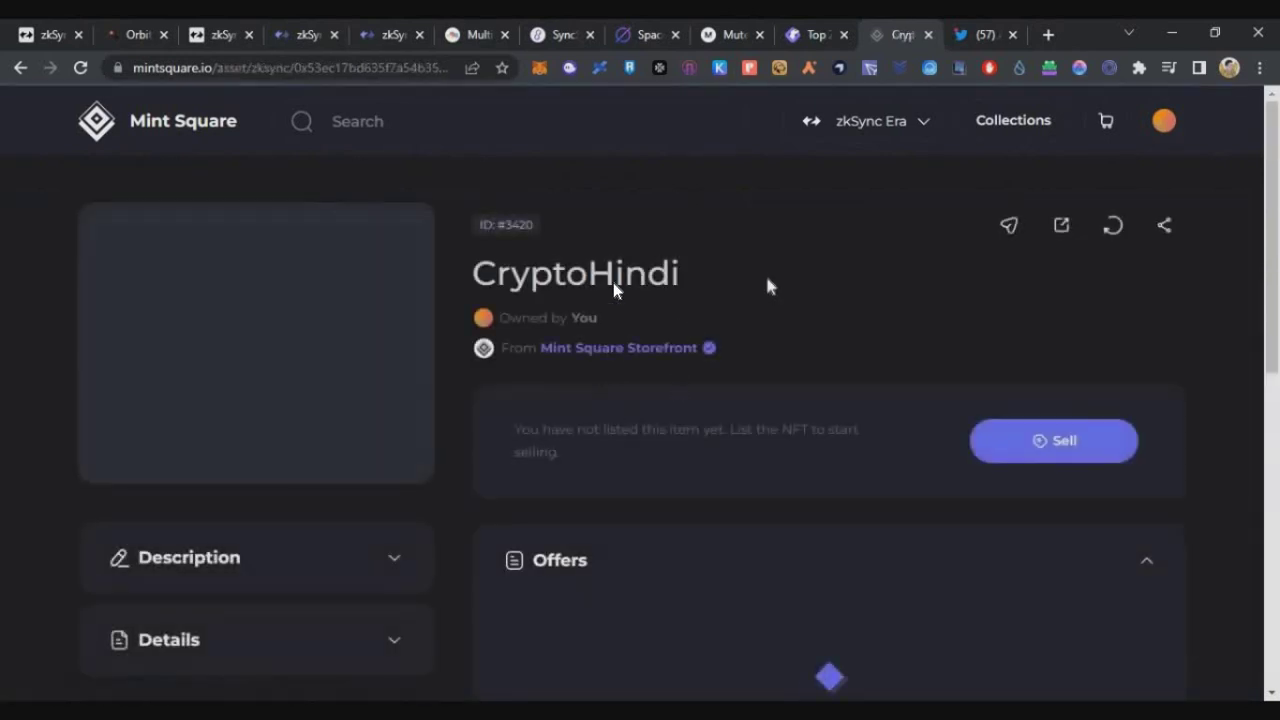
scroll(766, 286, down, 2)
scroll(766, 286, down, 2)
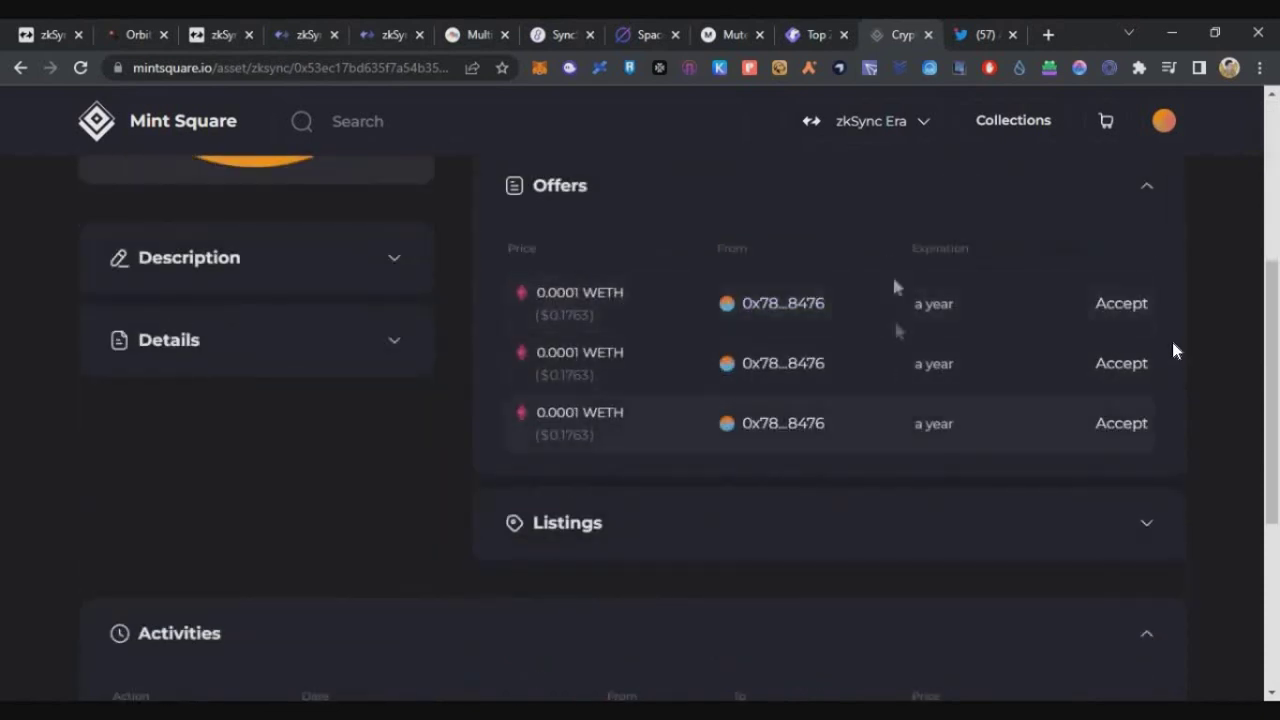
Start accepting the first 0.0001 WETH offer, approve the NFT for sale, check the gas fee and confirm the approval in the wallet.
click(1125, 310)
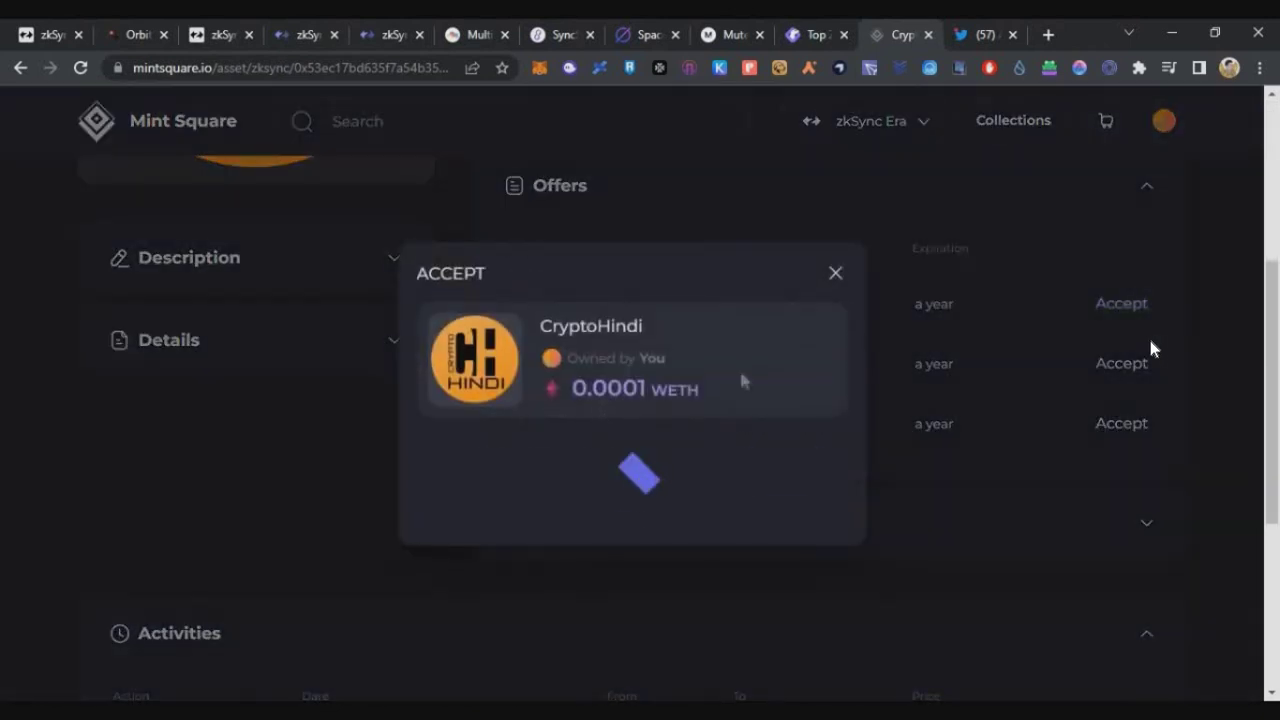
click(777, 469)
double_click(1212, 431)
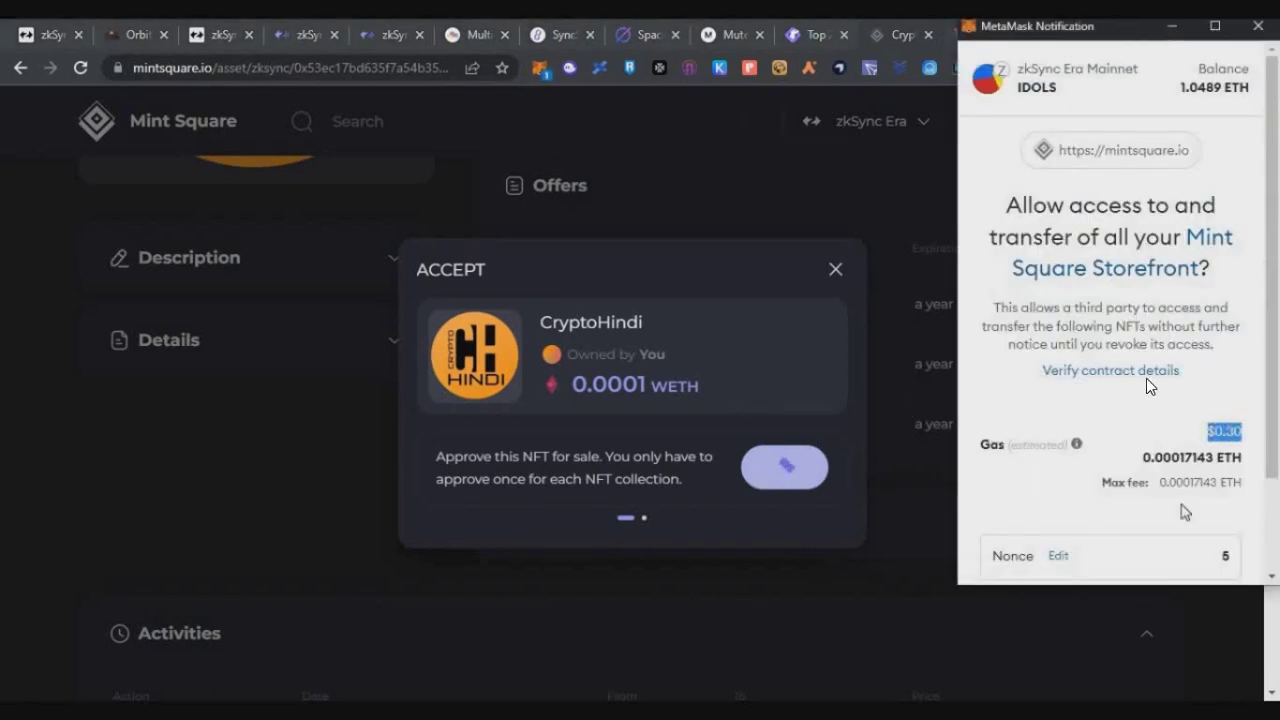
scroll(1192, 472, down, 2)
click(1180, 543)
click(1168, 432)
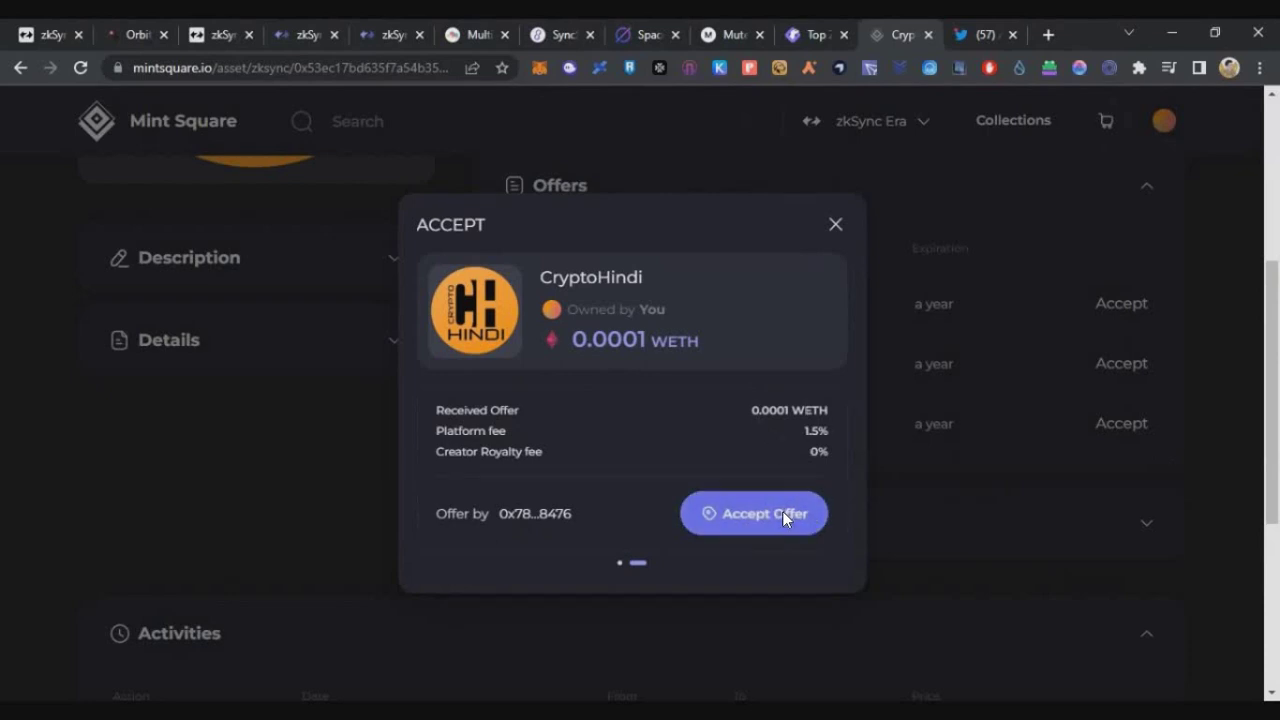
Accept the 0.0001 WETH offer, check the estimated gas fee, confirm the transaction in the wallet, and close the result message.
click(783, 513)
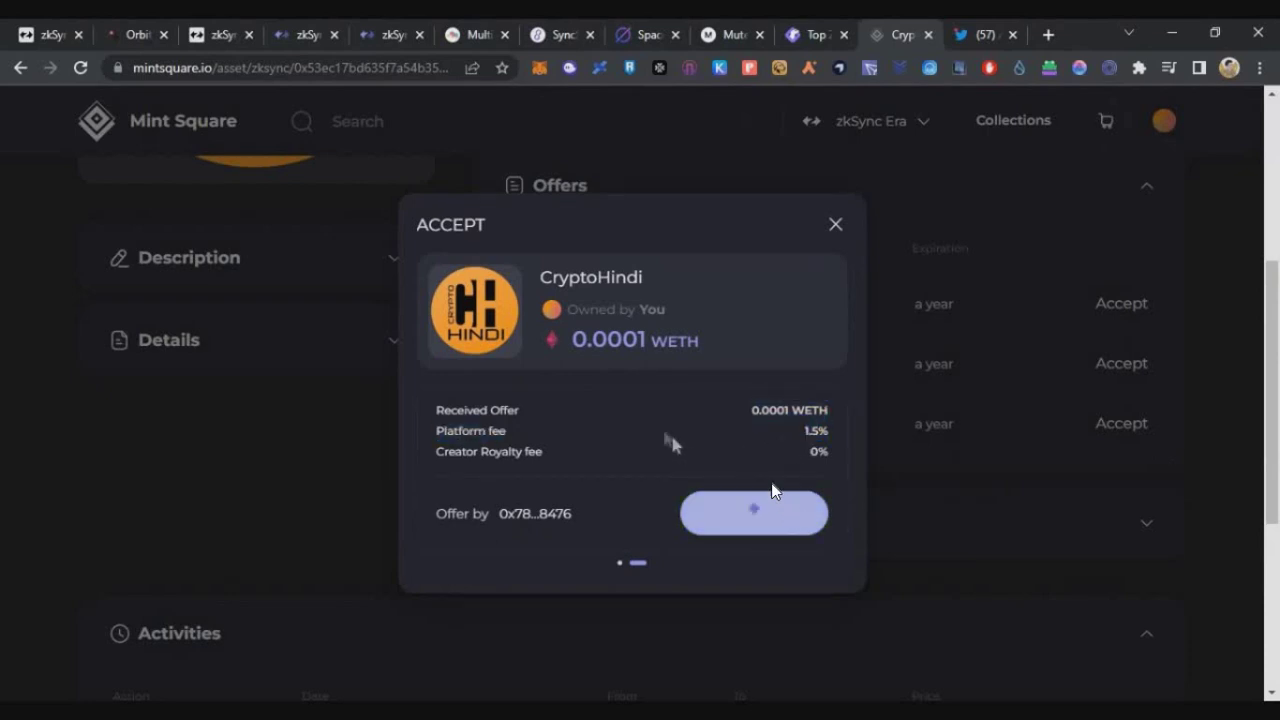
double_click(1133, 348)
scroll(1166, 378, down, 2)
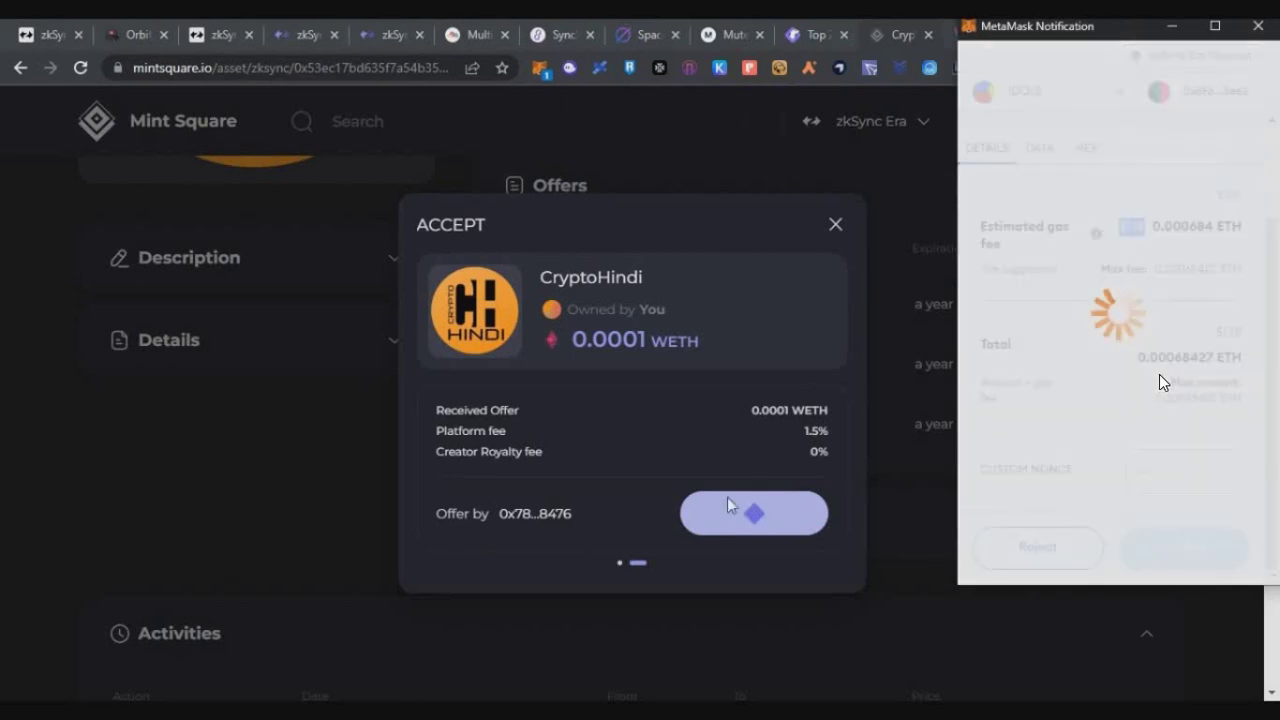
drag(450, 545, 650, 553)
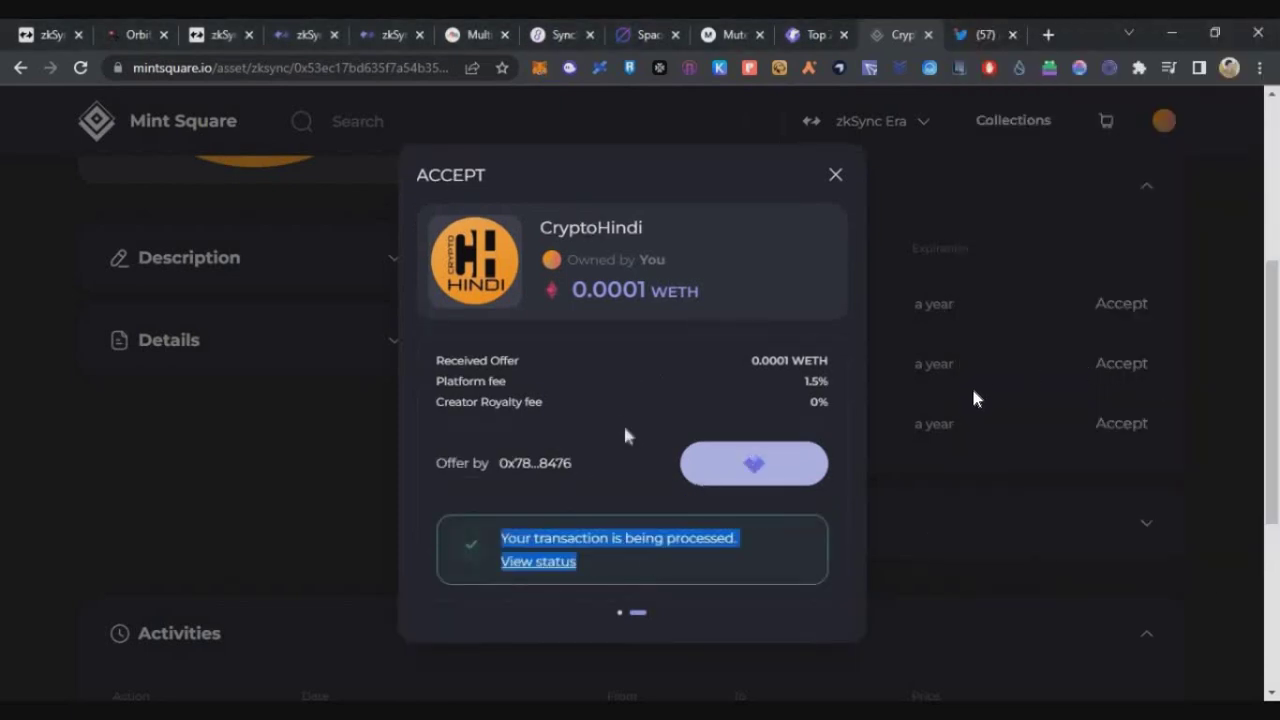
click(613, 386)
drag(711, 394, 579, 364)
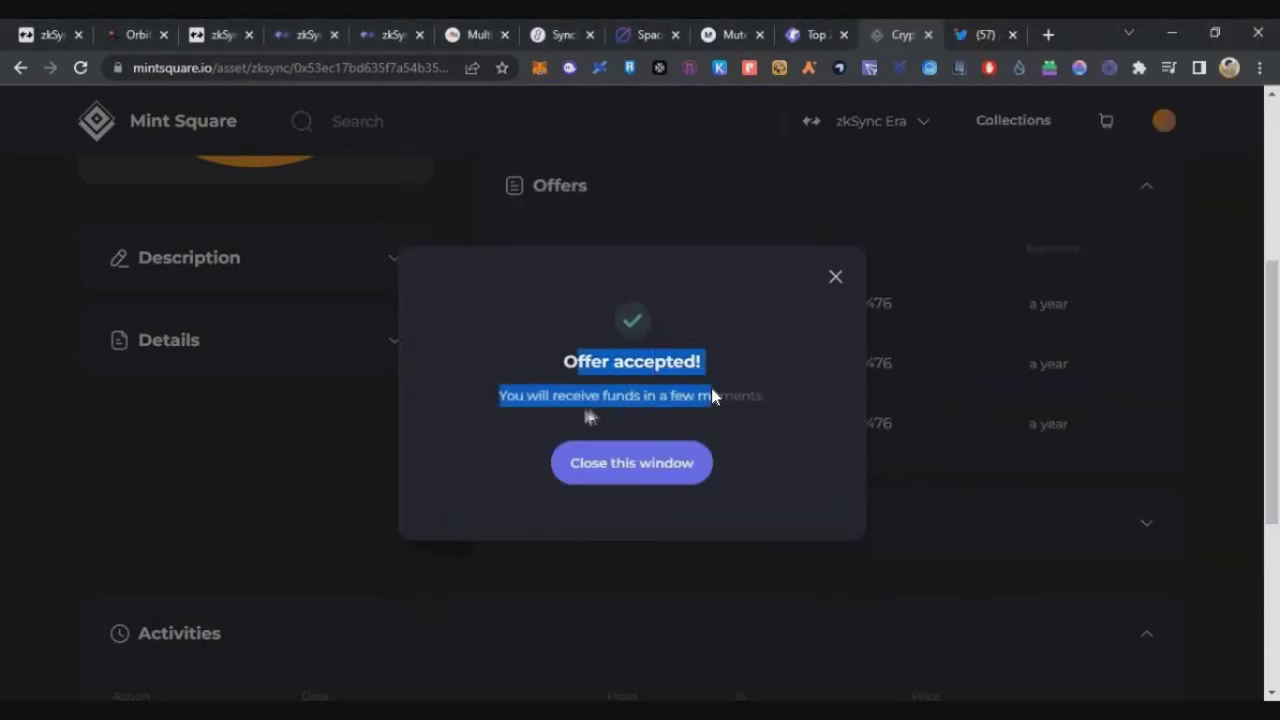
click(674, 462)
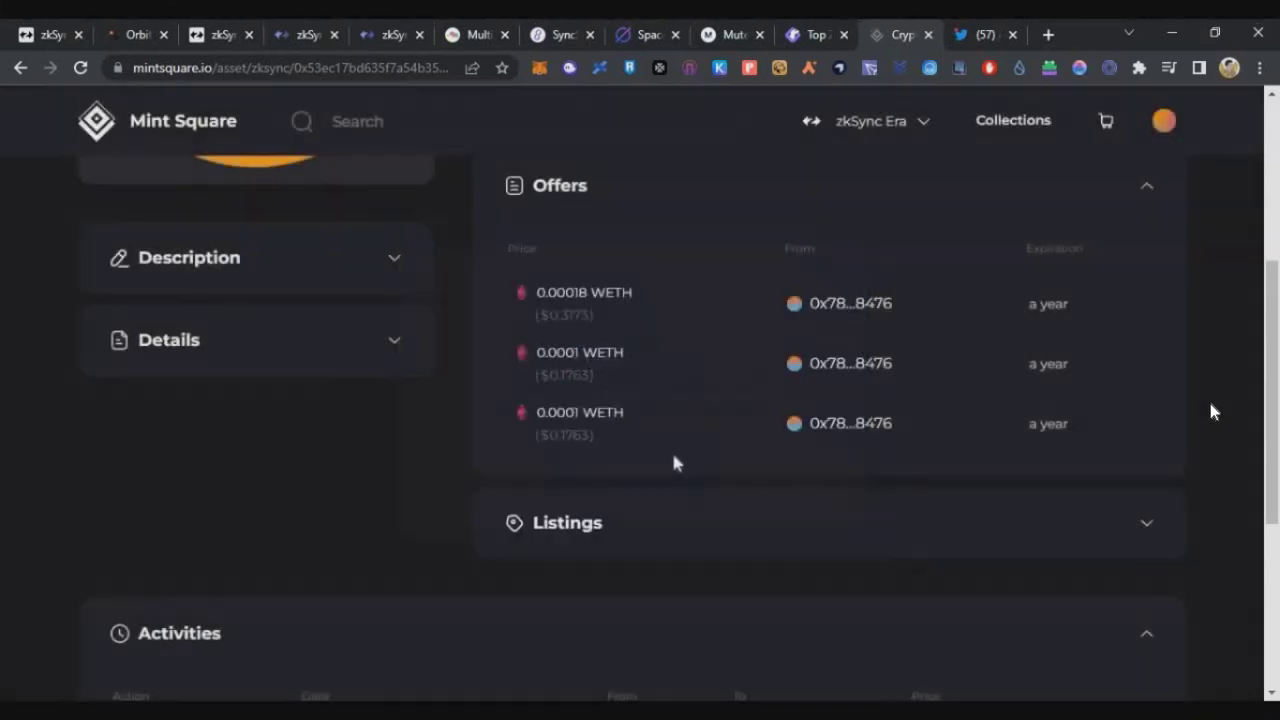